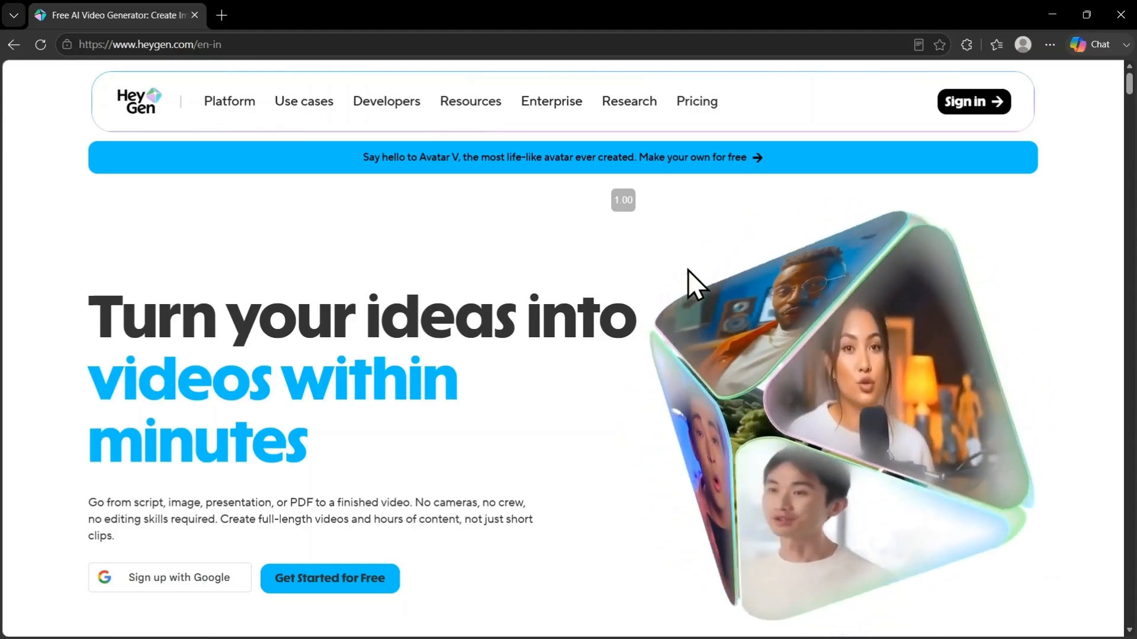
- Open the avatar Quick create page and look at its Script to video and Photo to video modes
mouse_move(733, 324)
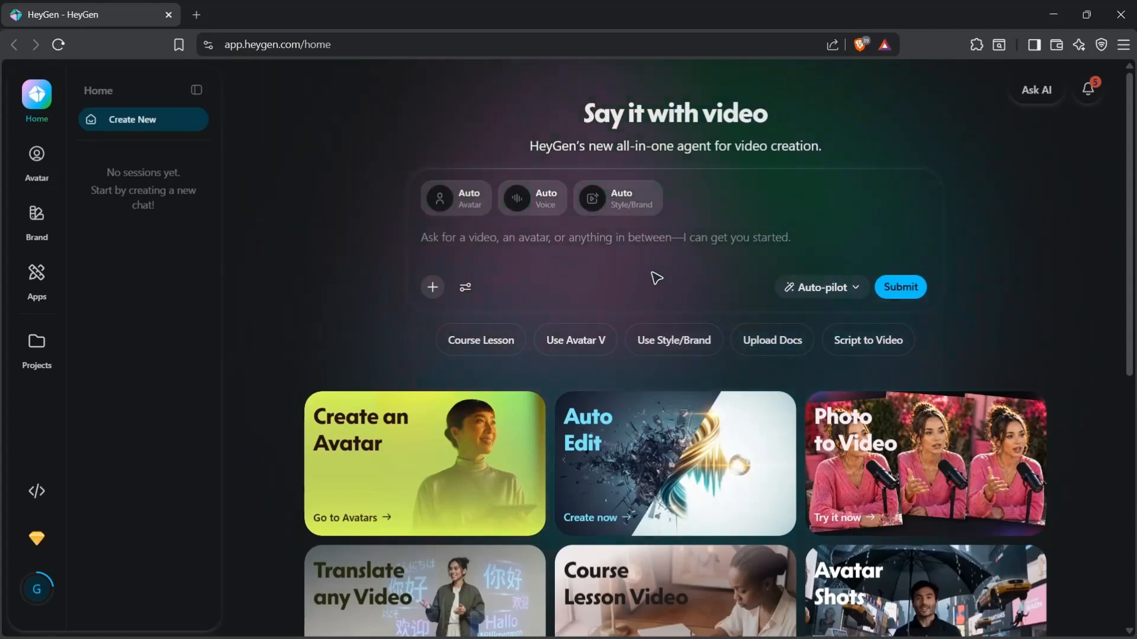
click(44, 162)
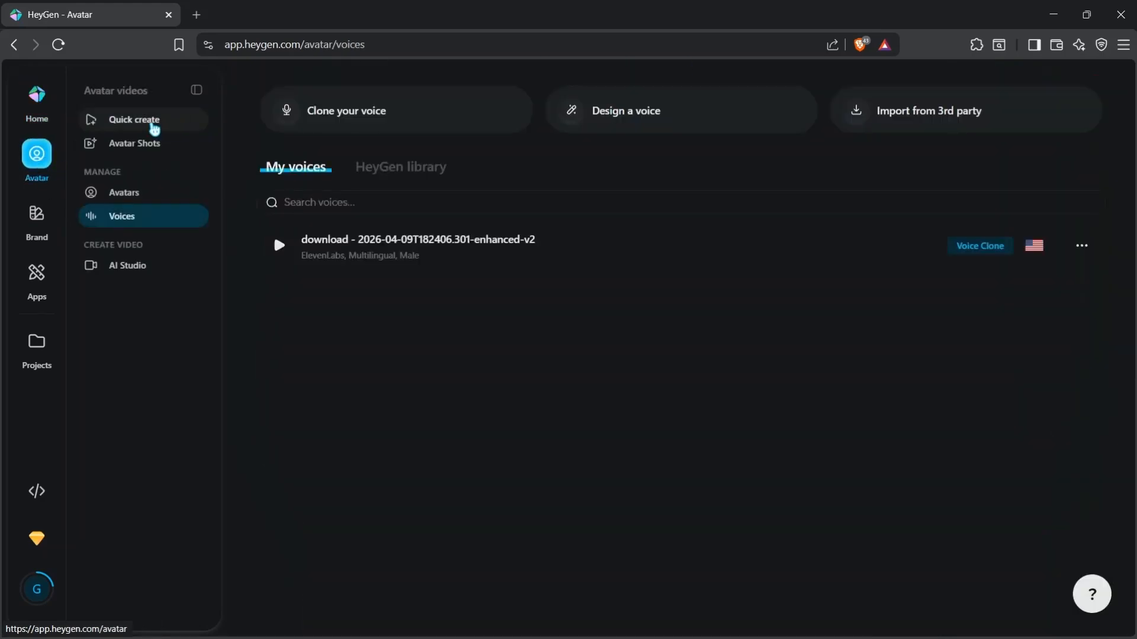
click(153, 125)
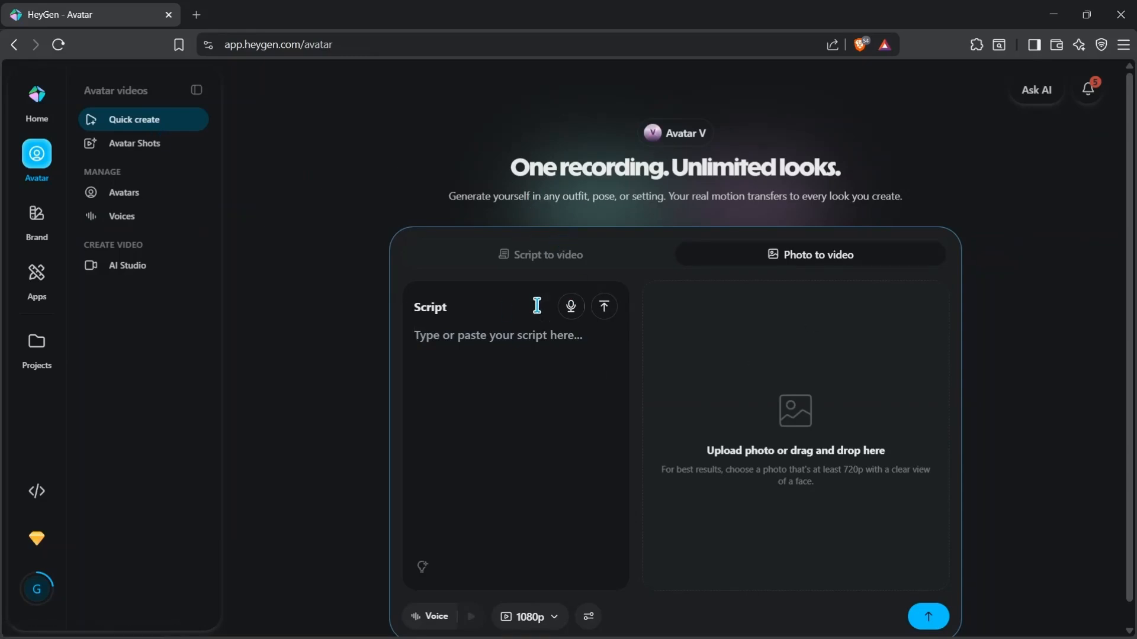
click(529, 263)
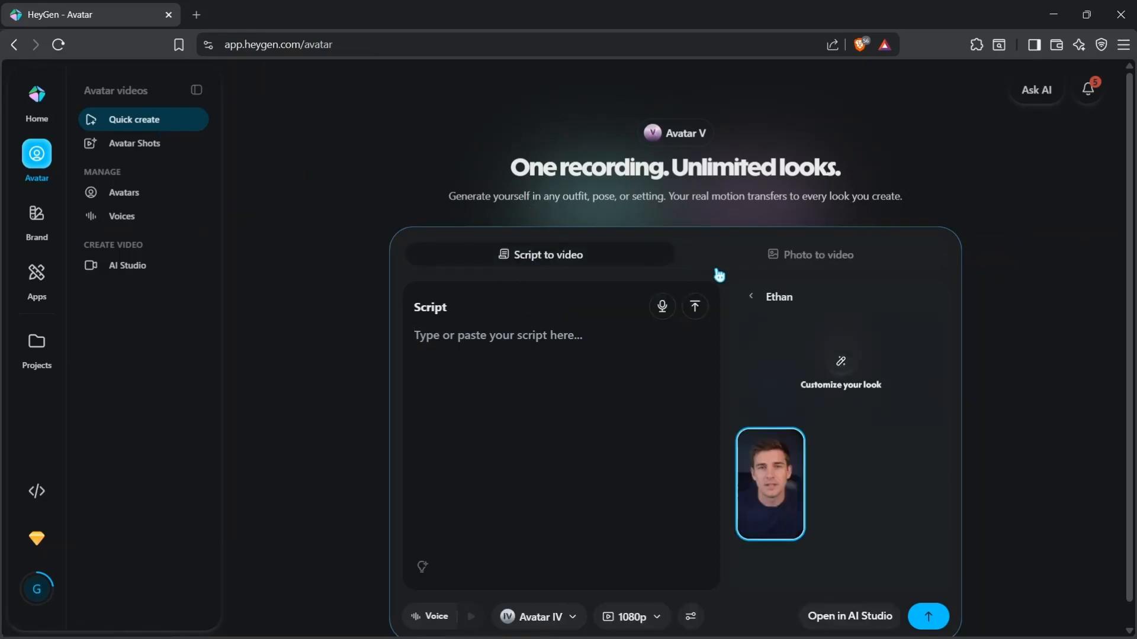
click(787, 260)
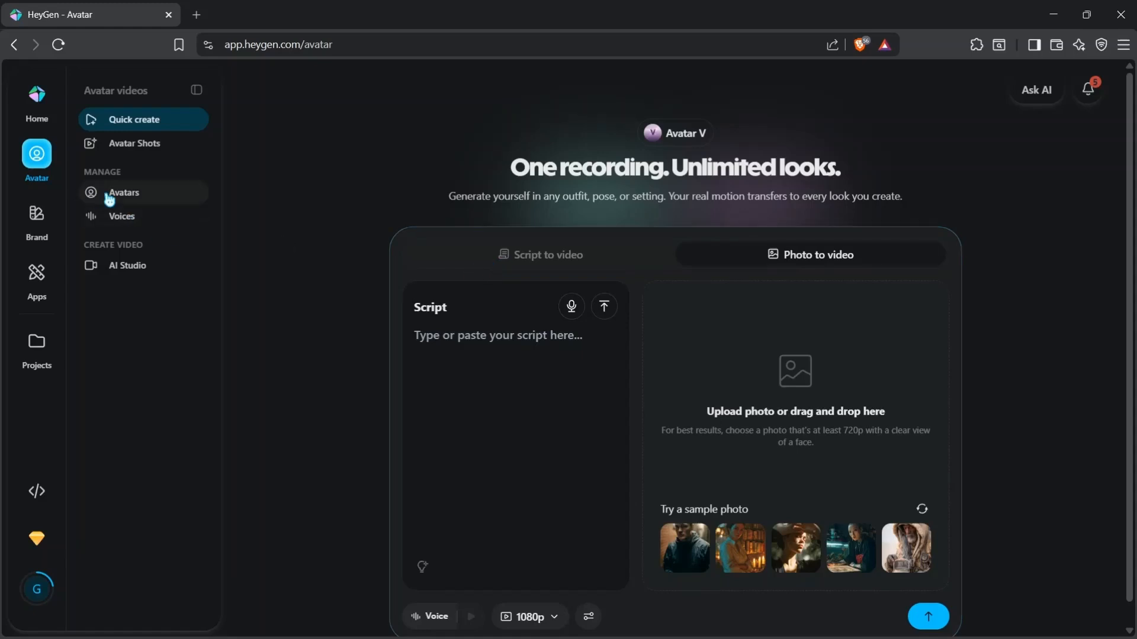
- Start a new avatar that clones a real person, using uploaded footage instead of a webcam recording
click(145, 195)
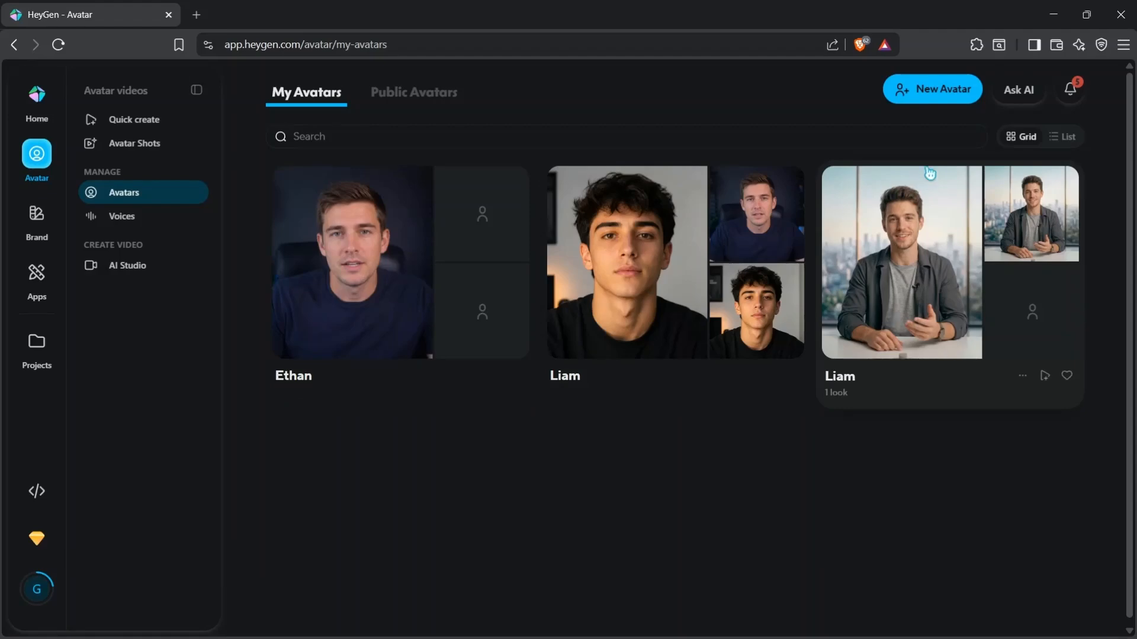
click(939, 101)
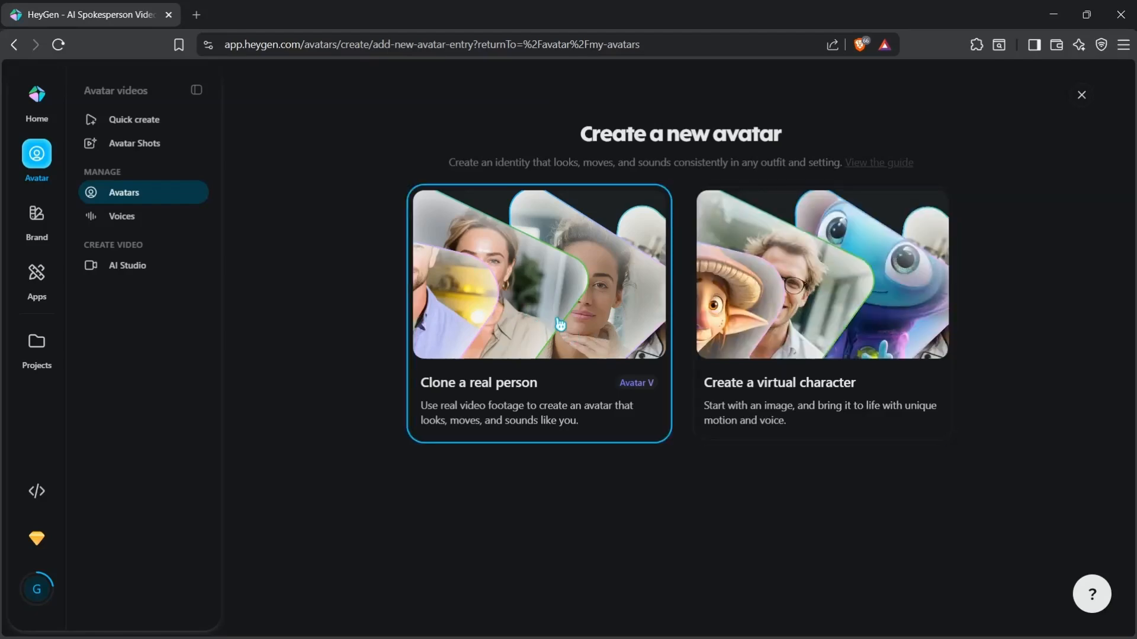
mouse_move(765, 343)
click(560, 338)
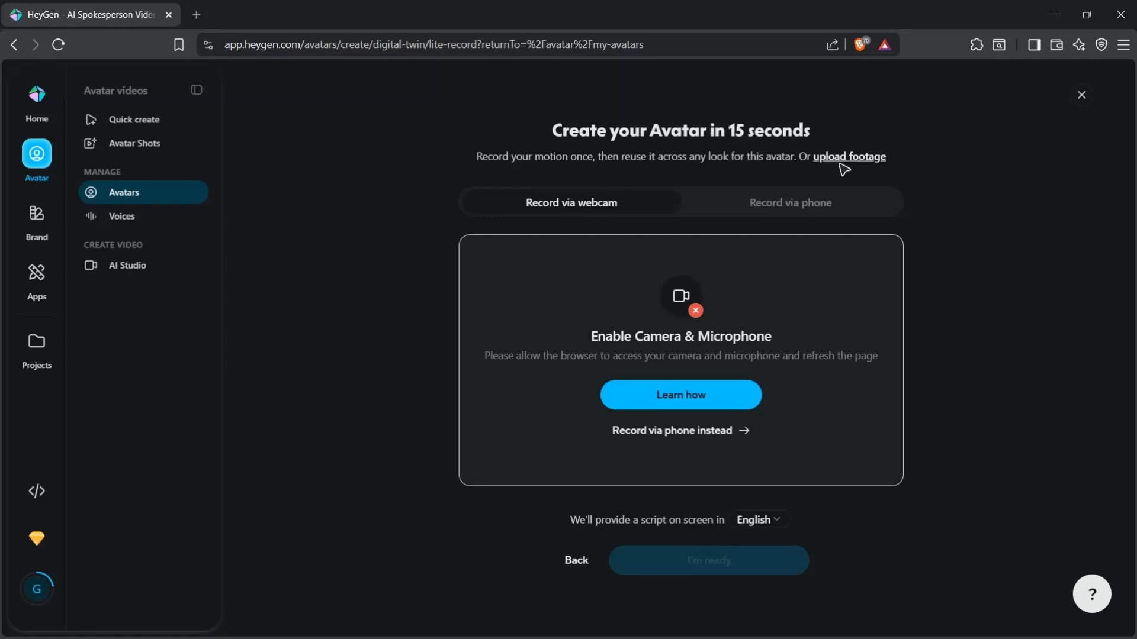
click(856, 157)
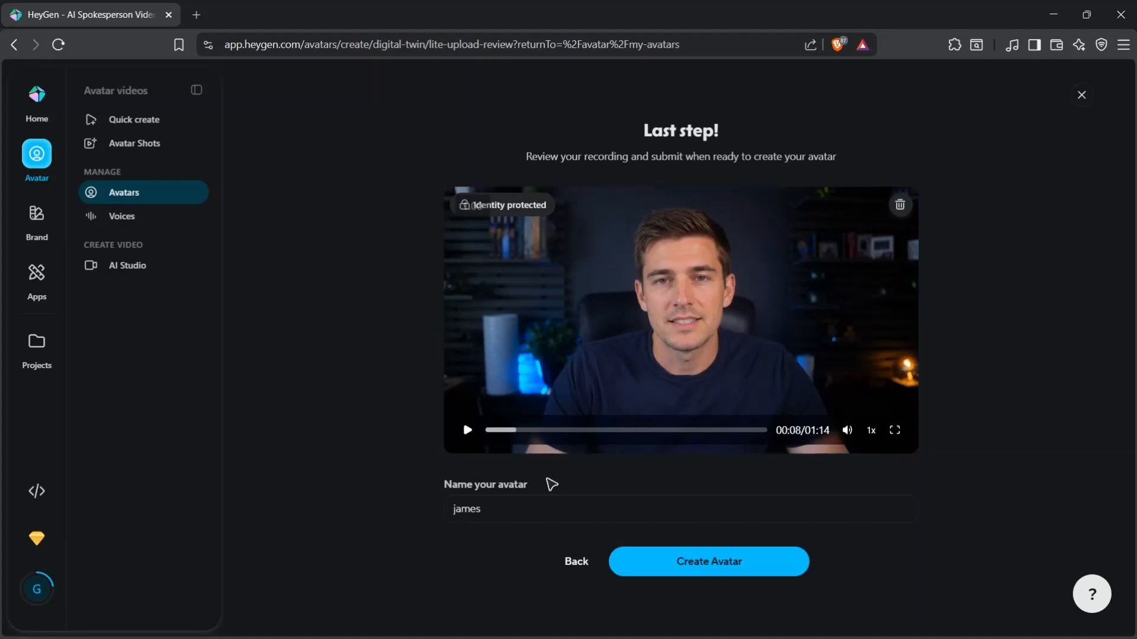
- Create the avatar from the uploaded footage and skip generating additional looks for it
click(502, 498)
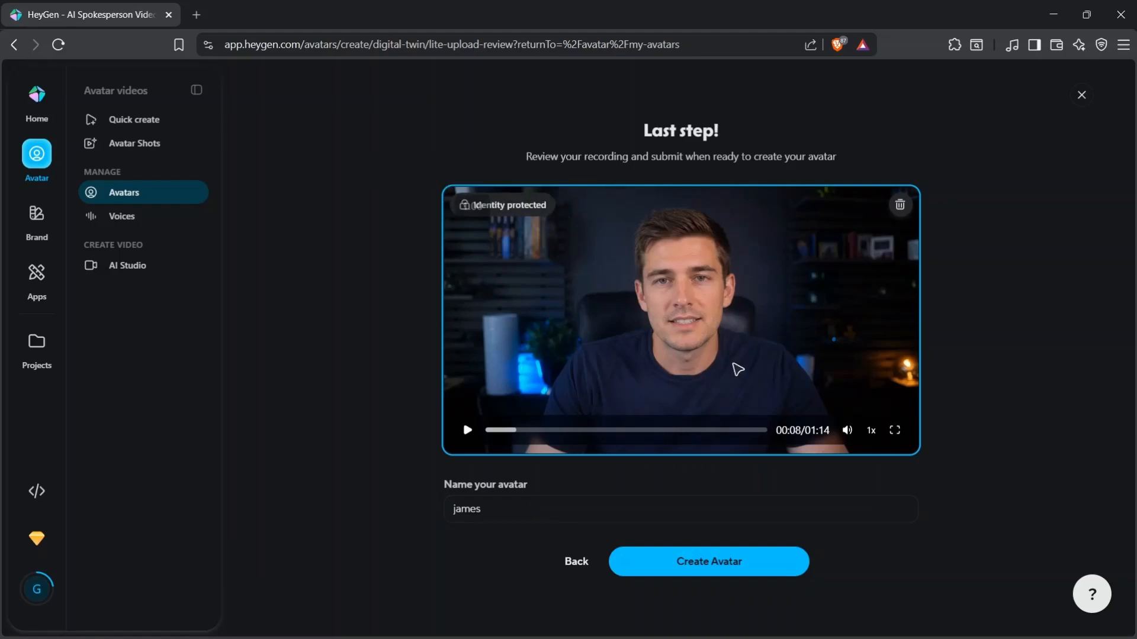
click(719, 572)
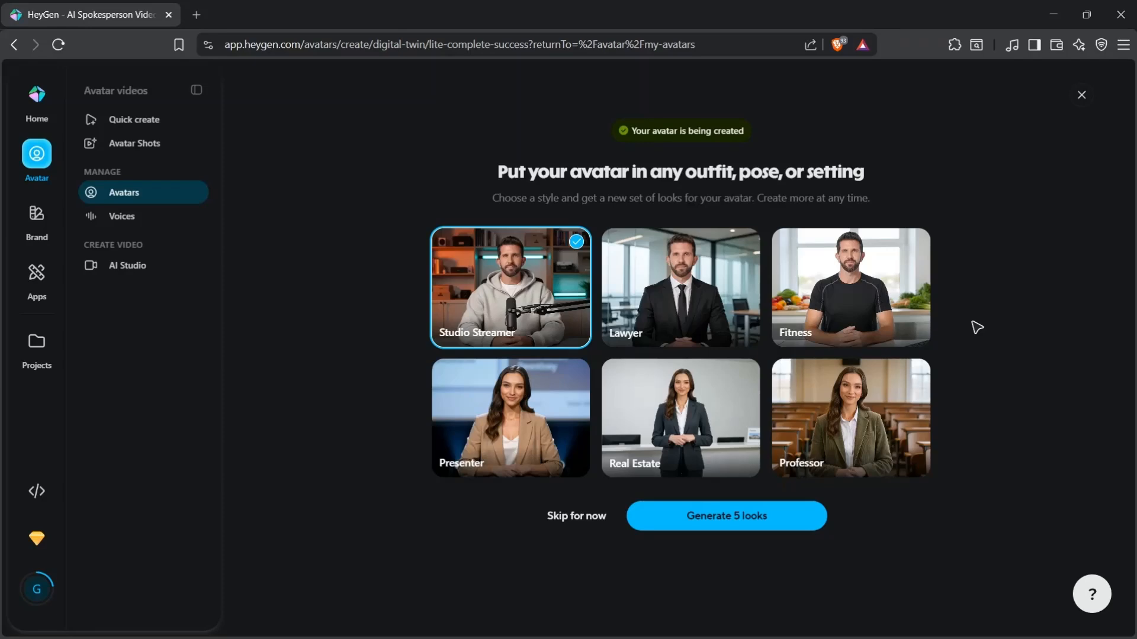
mouse_move(521, 318)
mouse_move(723, 348)
click(595, 520)
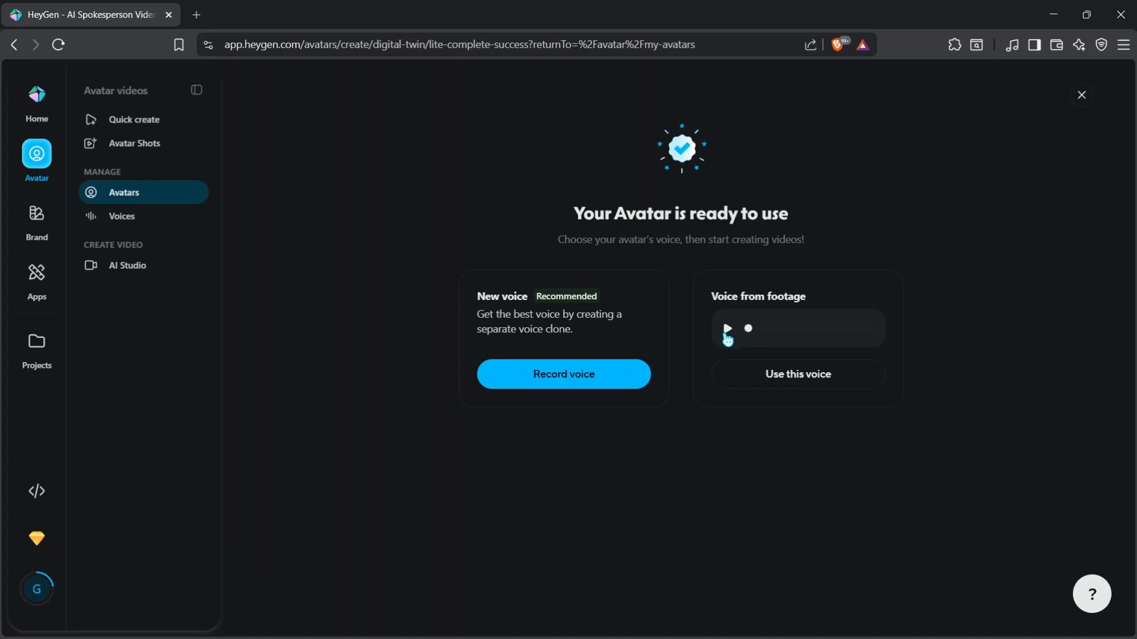
- Assign the voice from the footage to the avatar, dismiss the identity verification and return to the avatar list
click(836, 386)
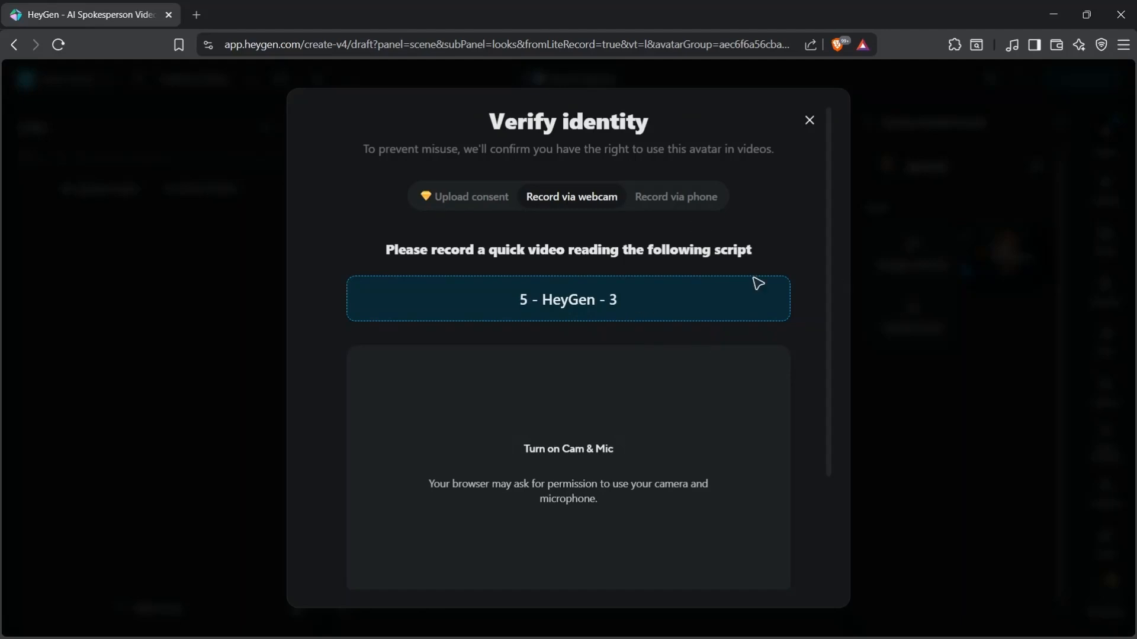
click(809, 120)
mouse_move(146, 82)
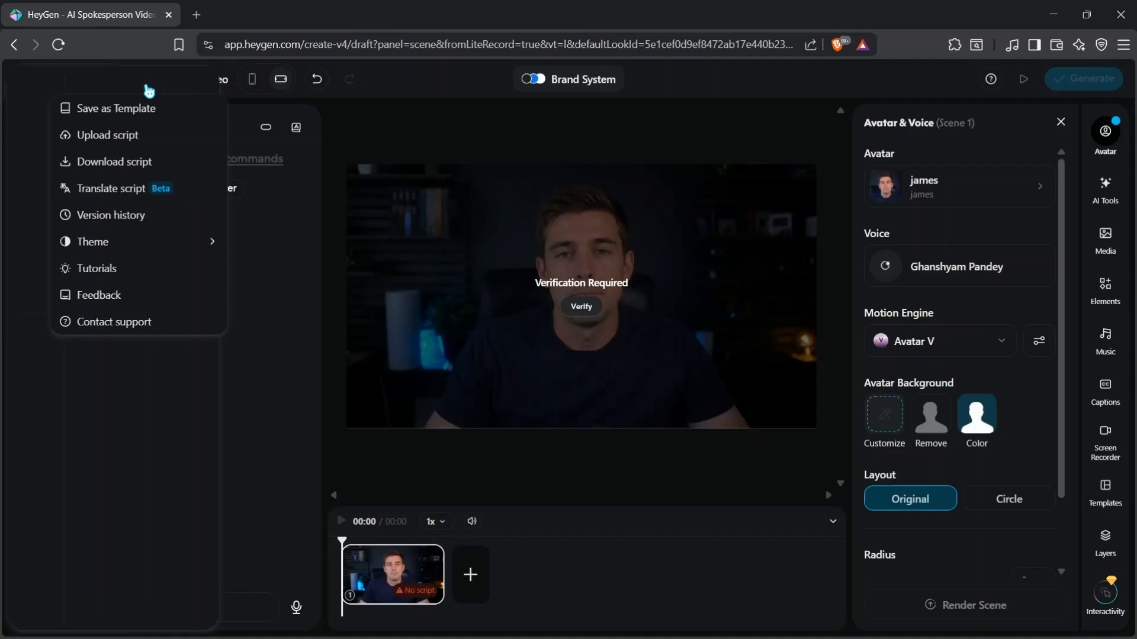
click(144, 89)
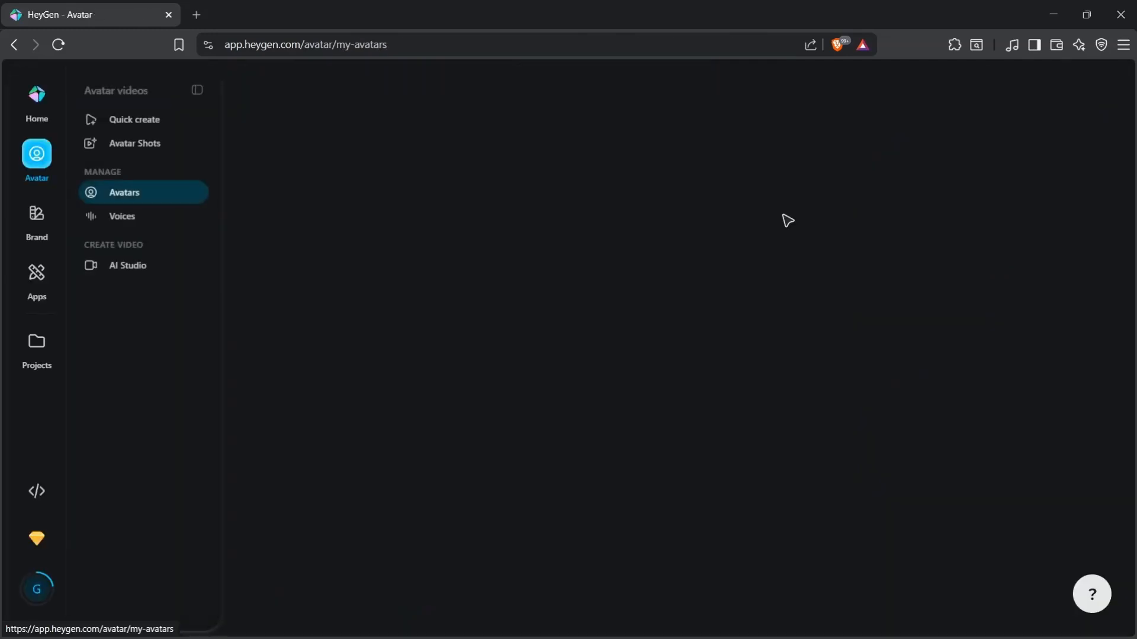
- Start another new avatar as a virtual character designed with AI
click(924, 101)
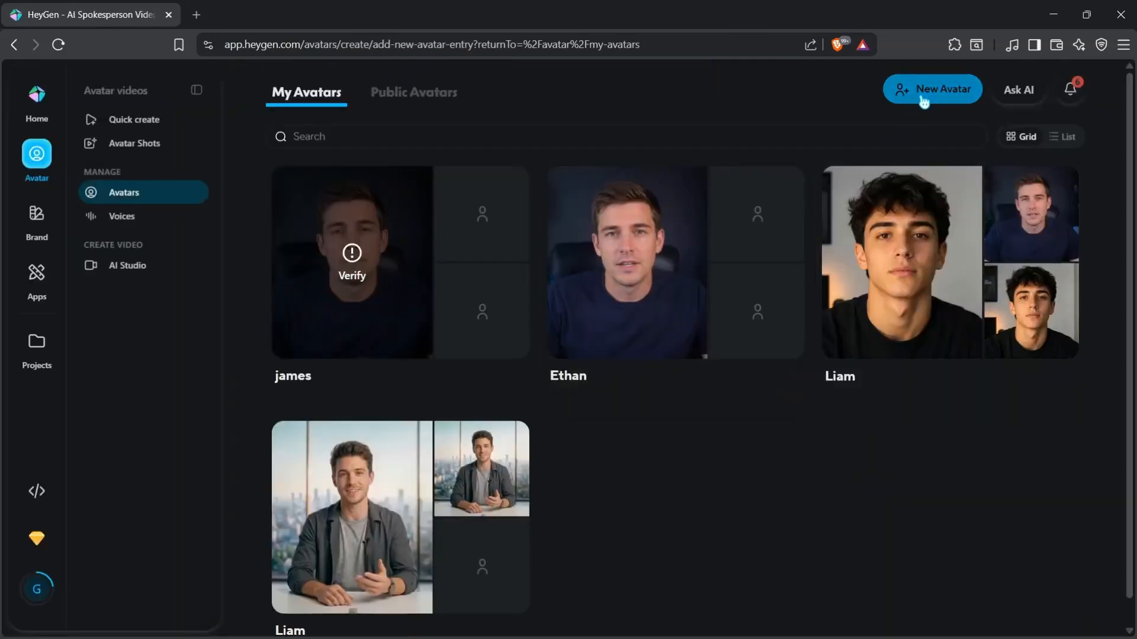
mouse_move(754, 411)
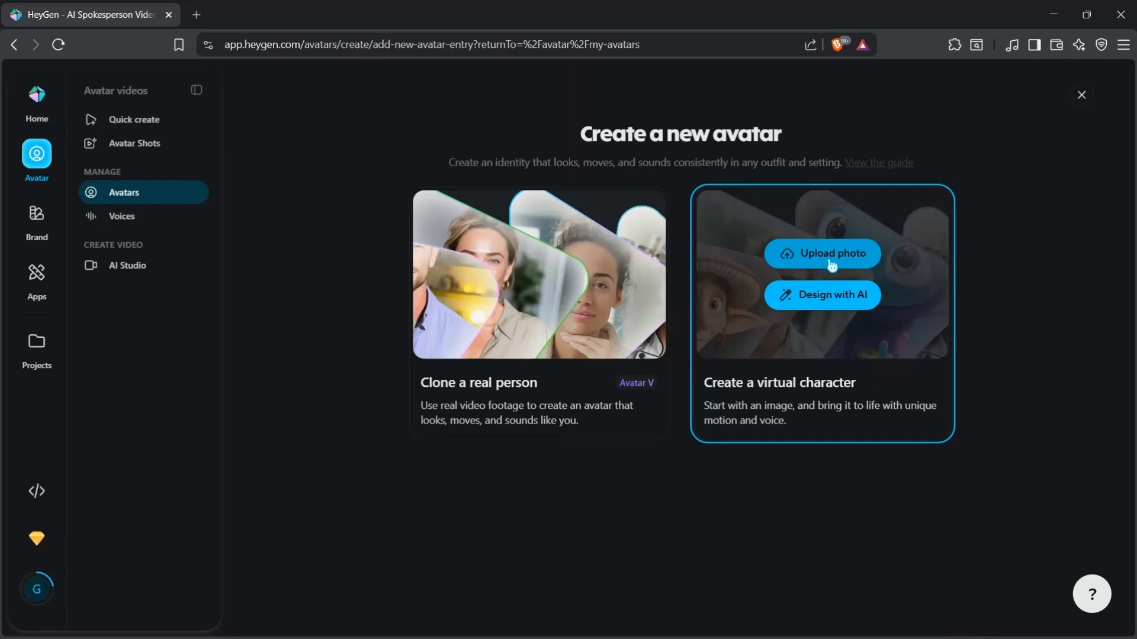
click(839, 306)
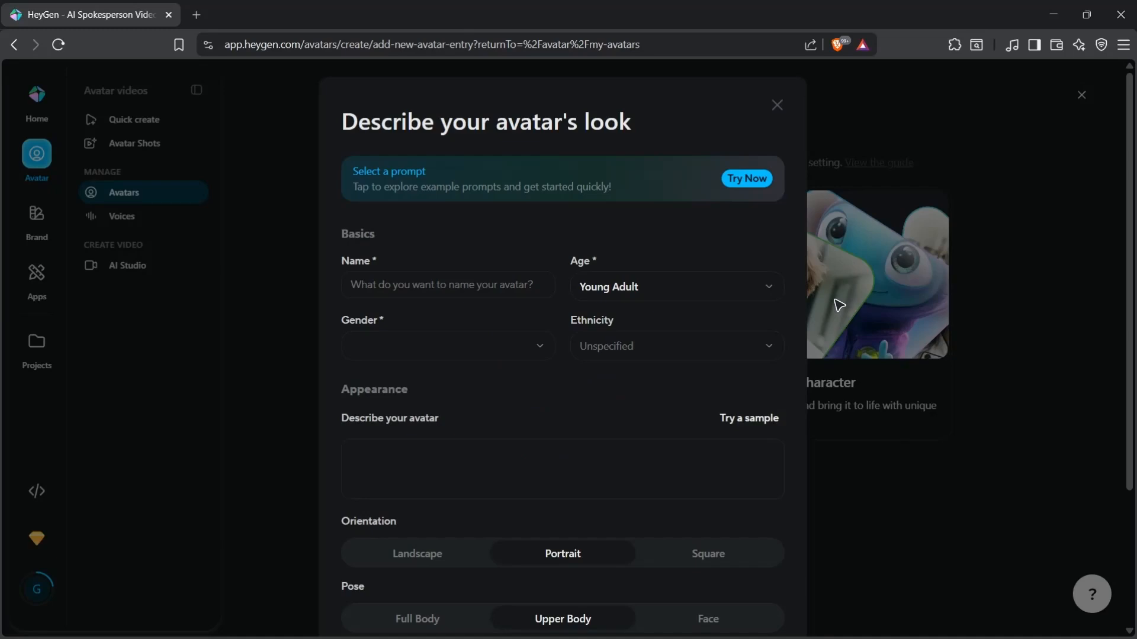
- Fill in the avatar's basics: enter its name and set age Early Middle Age, gender Man and ethnicity White
click(459, 292)
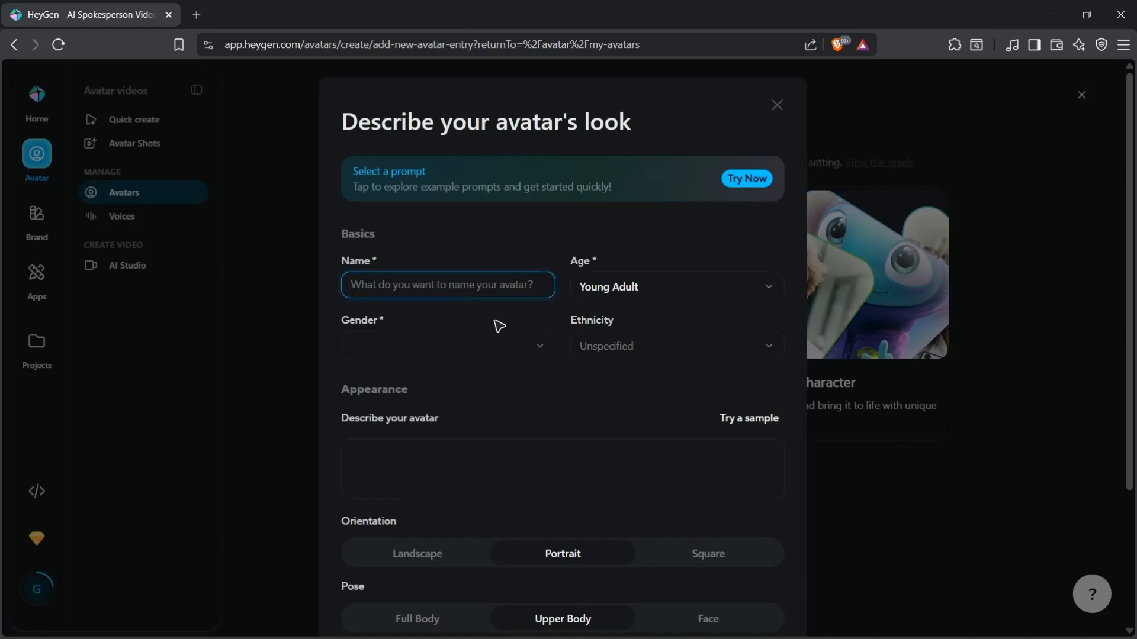
text(Jacob)
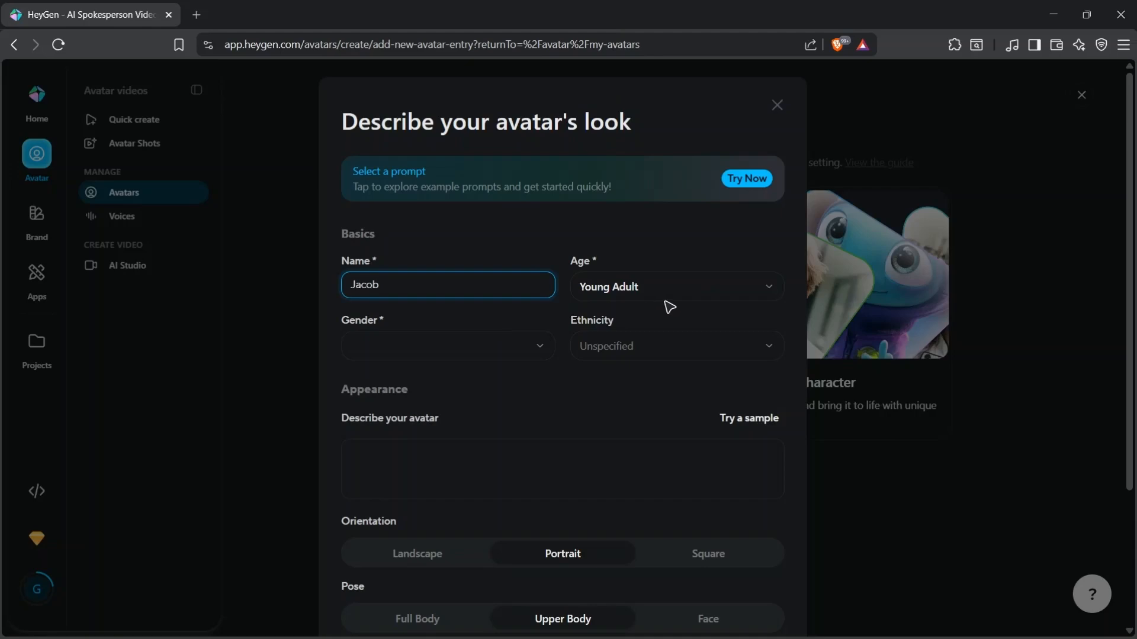
click(696, 296)
click(659, 350)
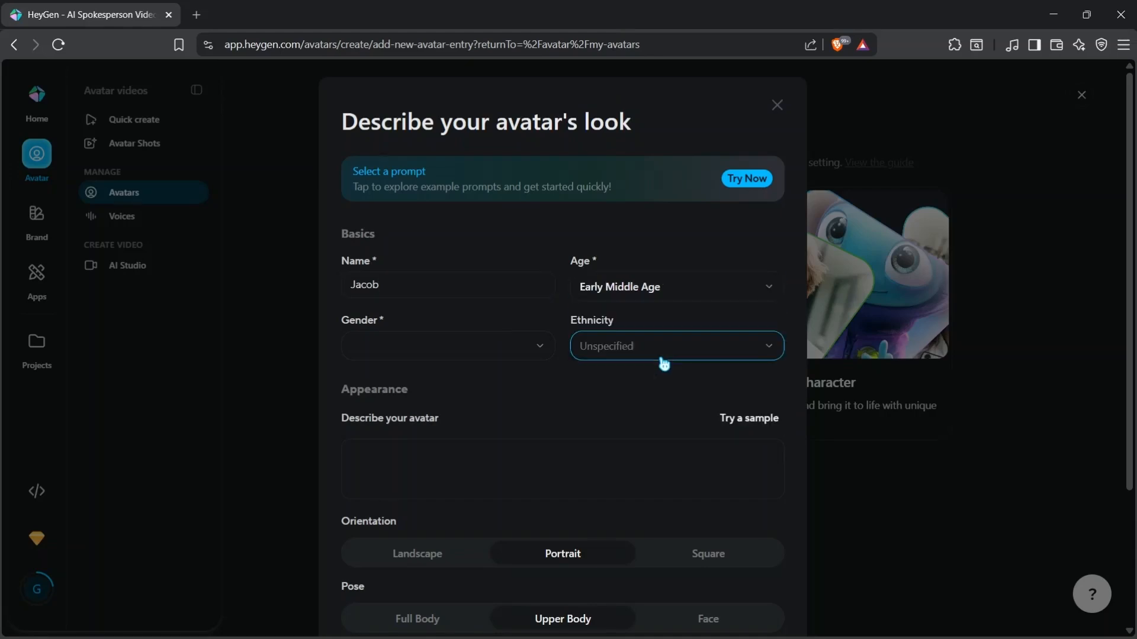
click(483, 357)
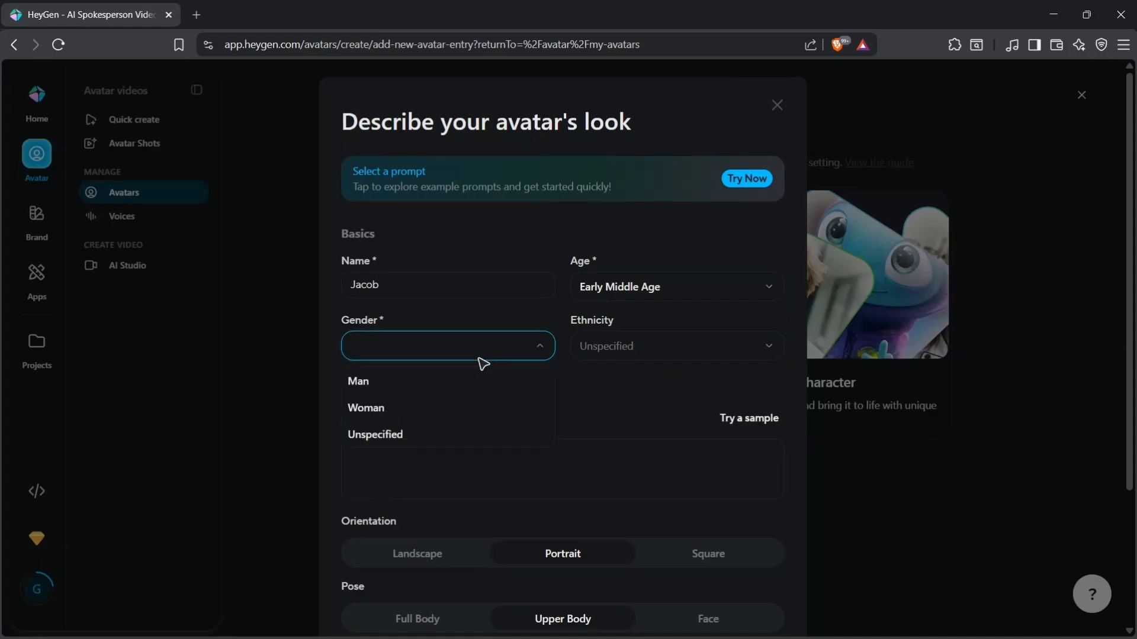
click(439, 381)
click(611, 355)
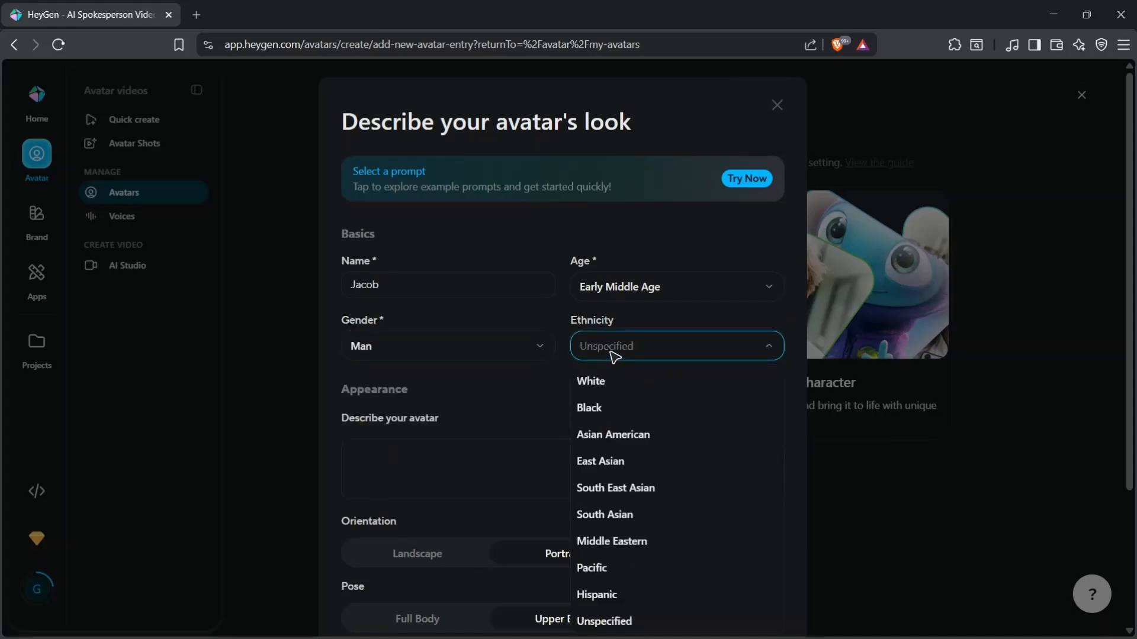
click(636, 388)
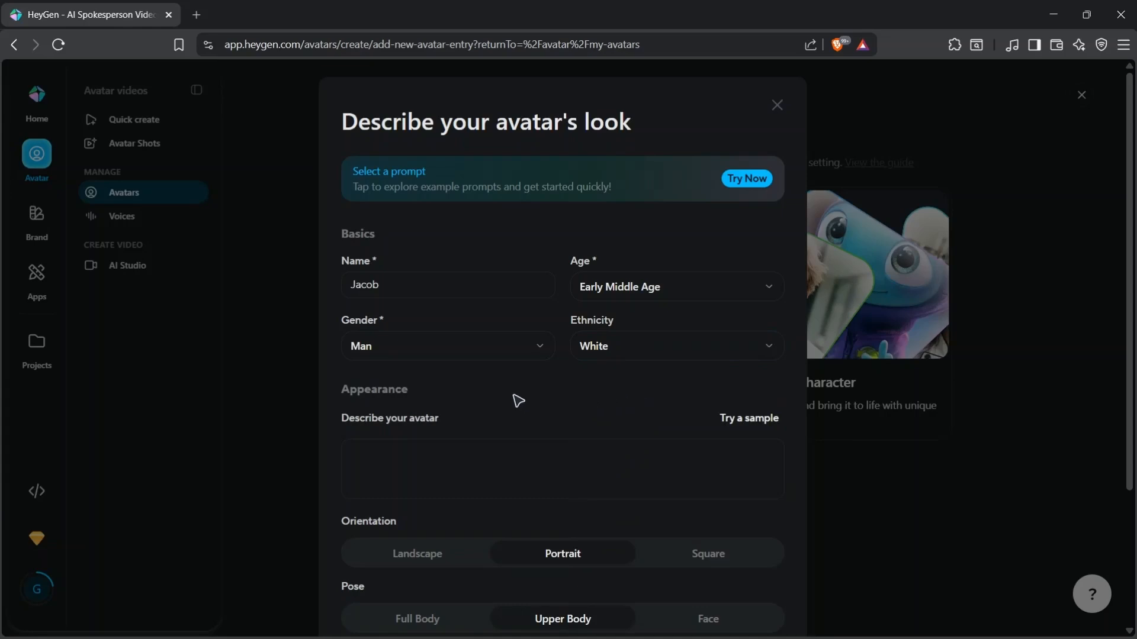
- Fill the avatar description with the sample prompt "A confident White Man in a tailored suit standing in a modern office."
scroll(514, 401, down, 3)
click(422, 276)
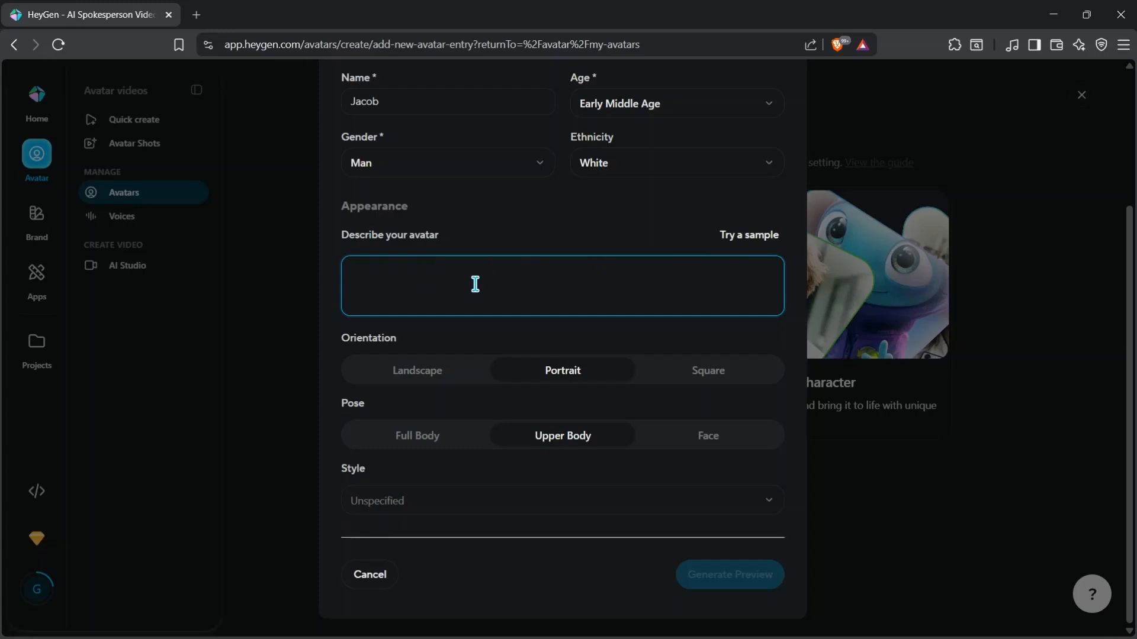
click(747, 237)
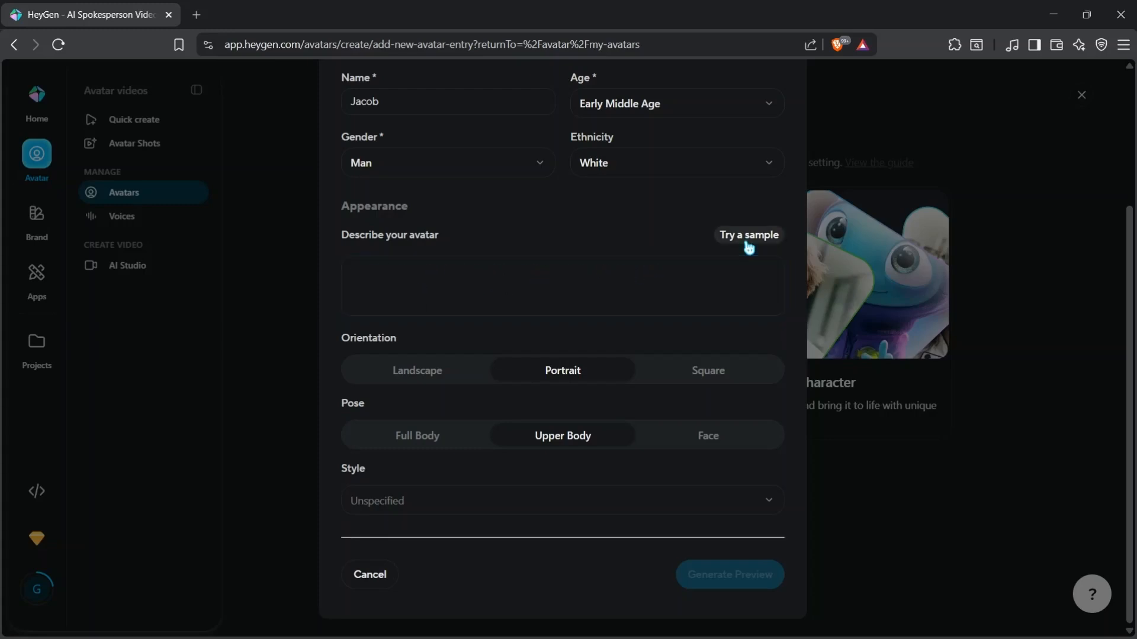
triple_click(497, 279)
click(598, 277)
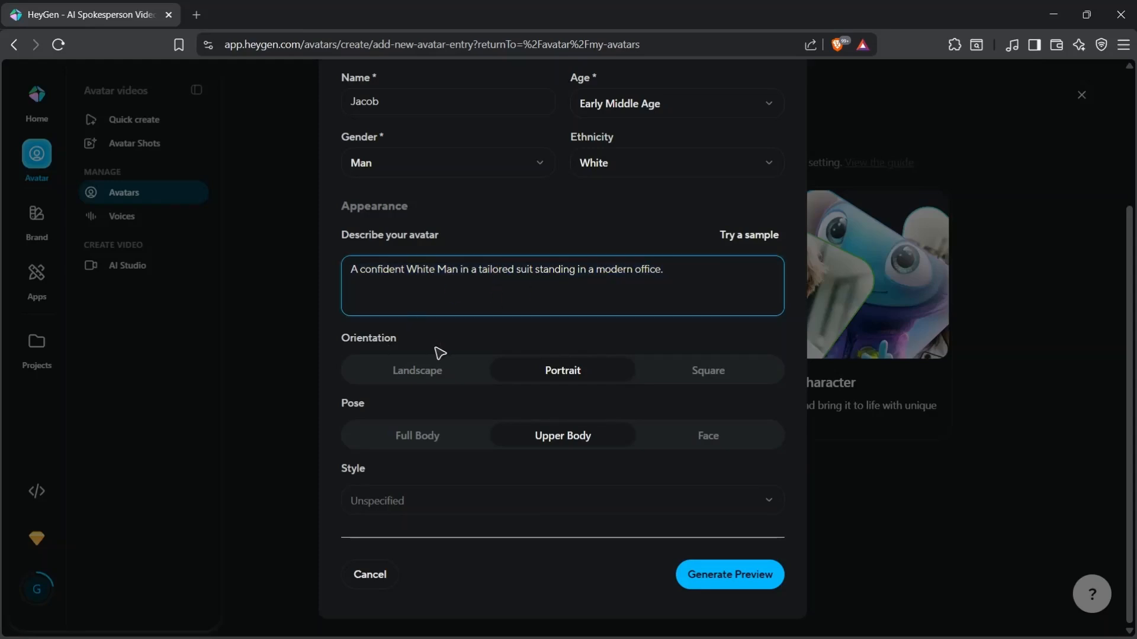
- Compare the orientation options and set the avatar's orientation to Landscape
click(426, 376)
click(428, 377)
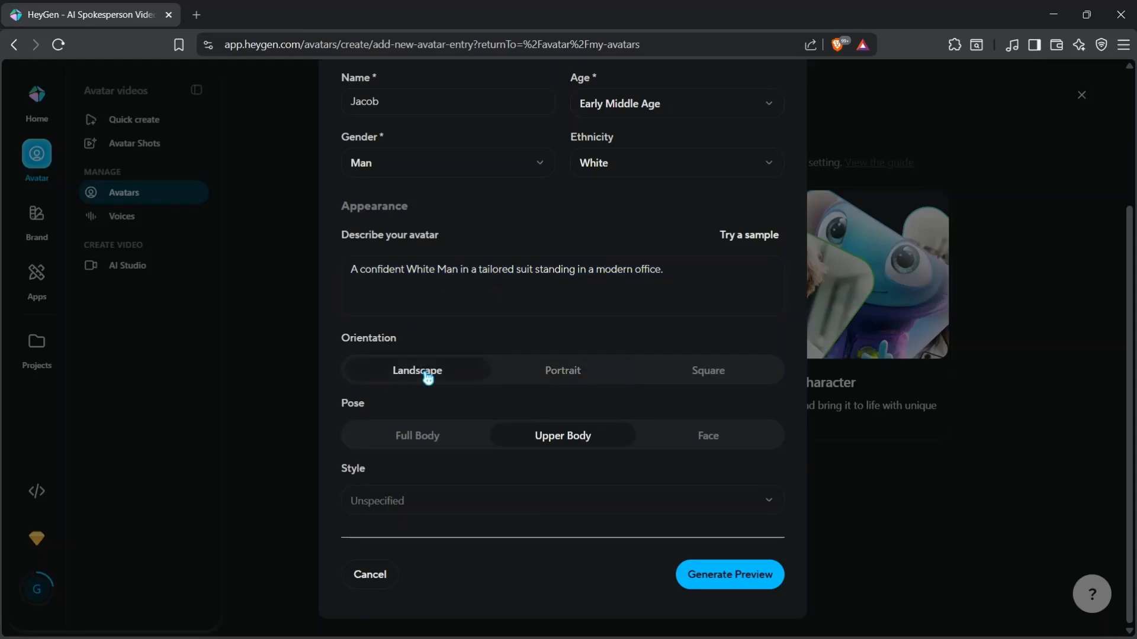
click(539, 372)
click(728, 375)
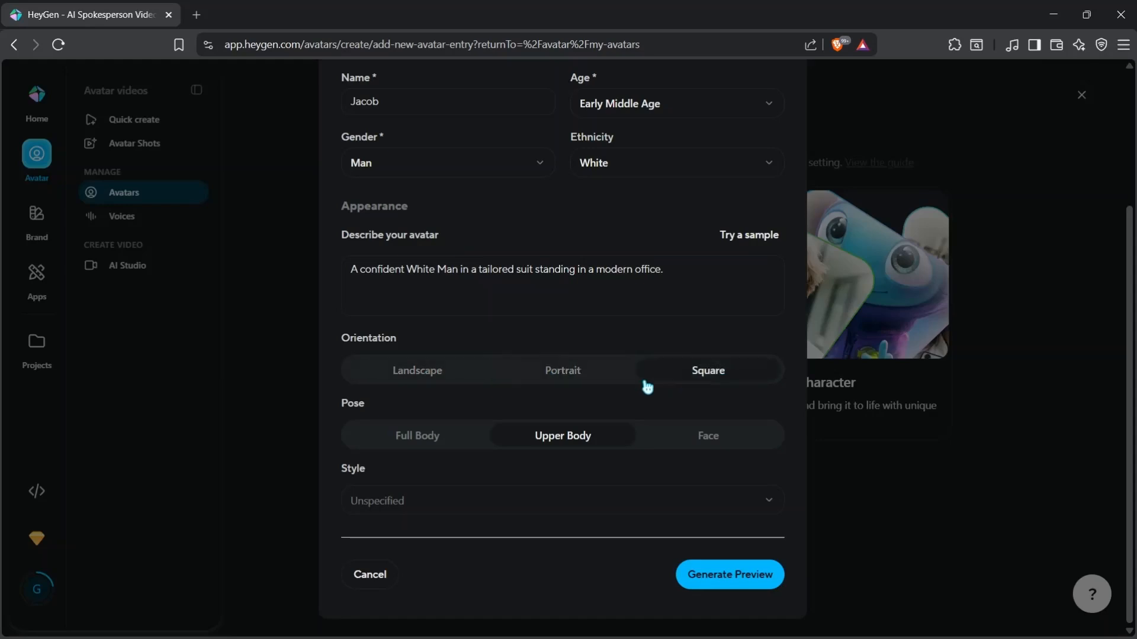
click(405, 382)
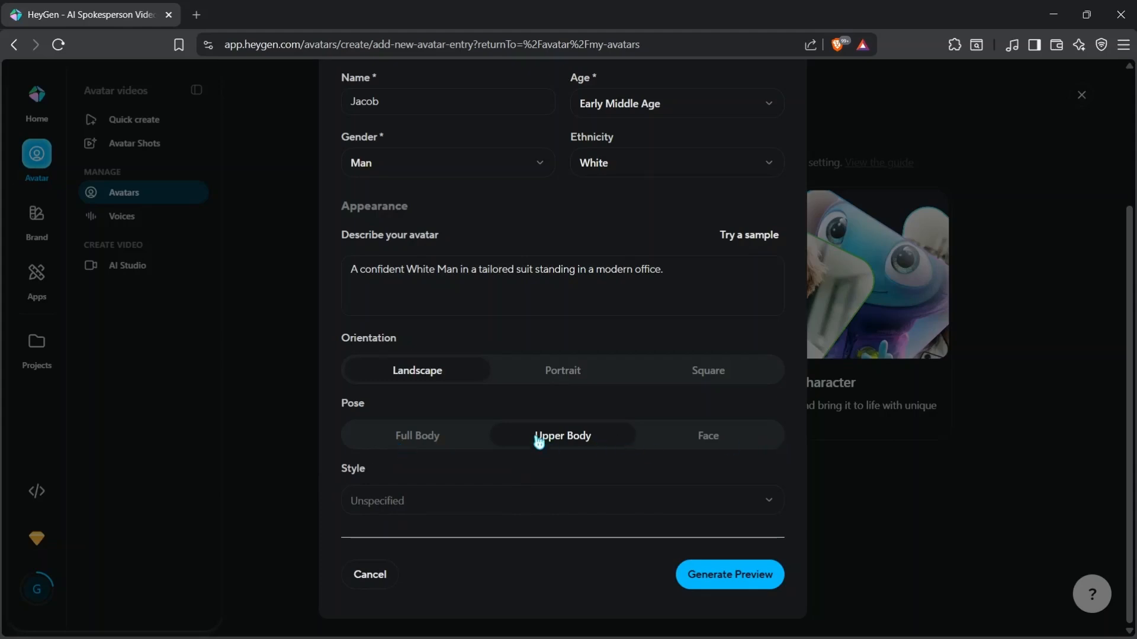
- Set the avatar's style to Realistic, generate the preview and review the generated photos
click(448, 502)
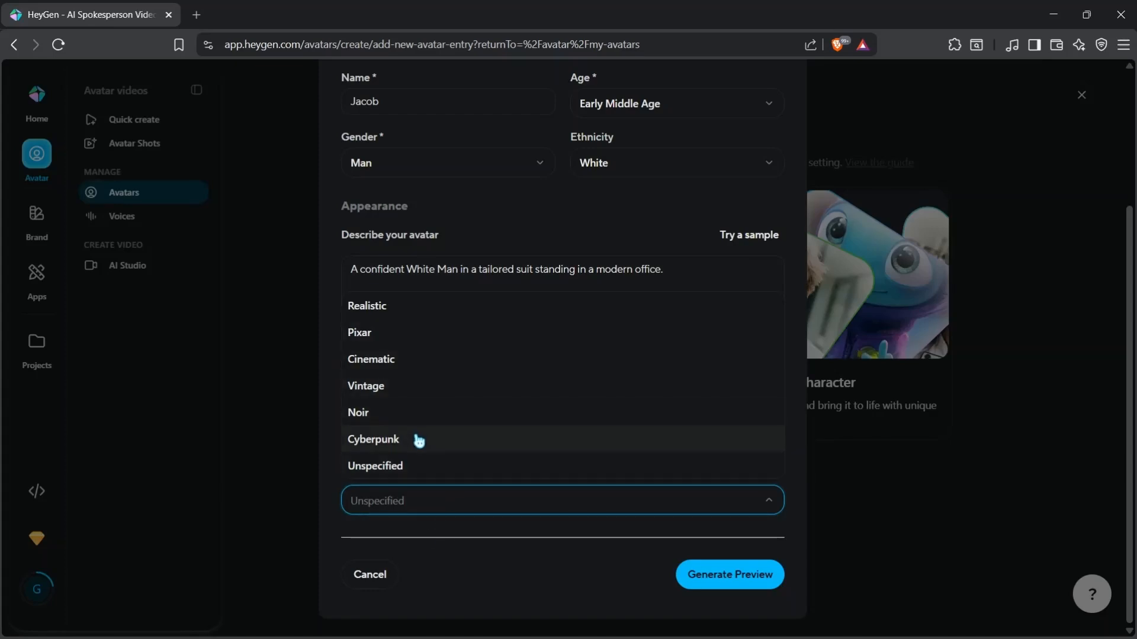
click(448, 307)
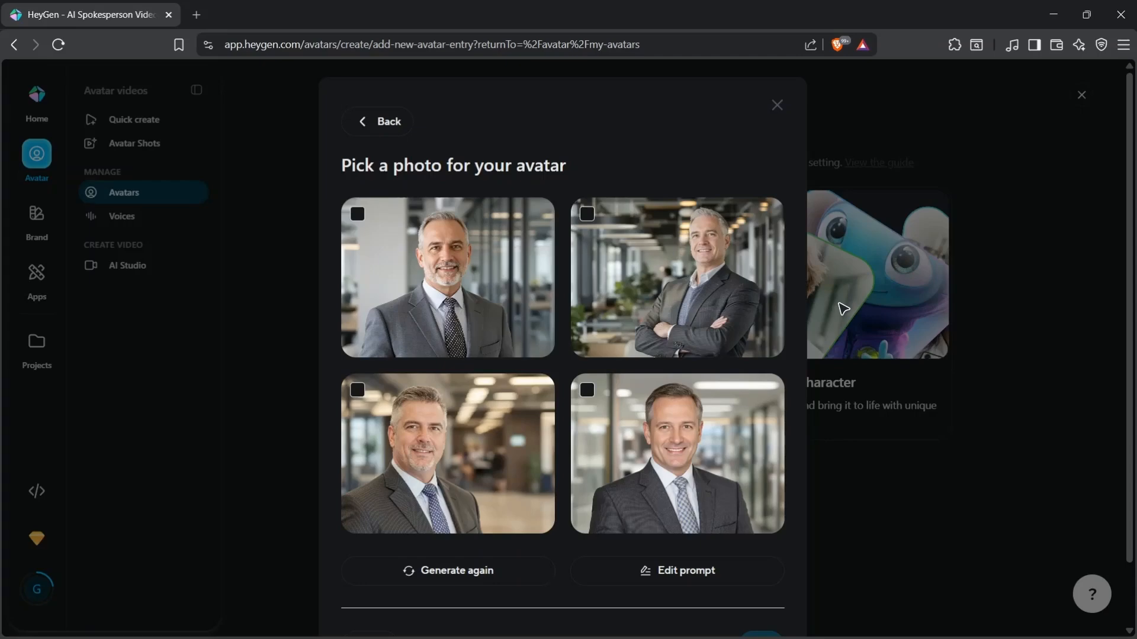
scroll(770, 309, down, 2)
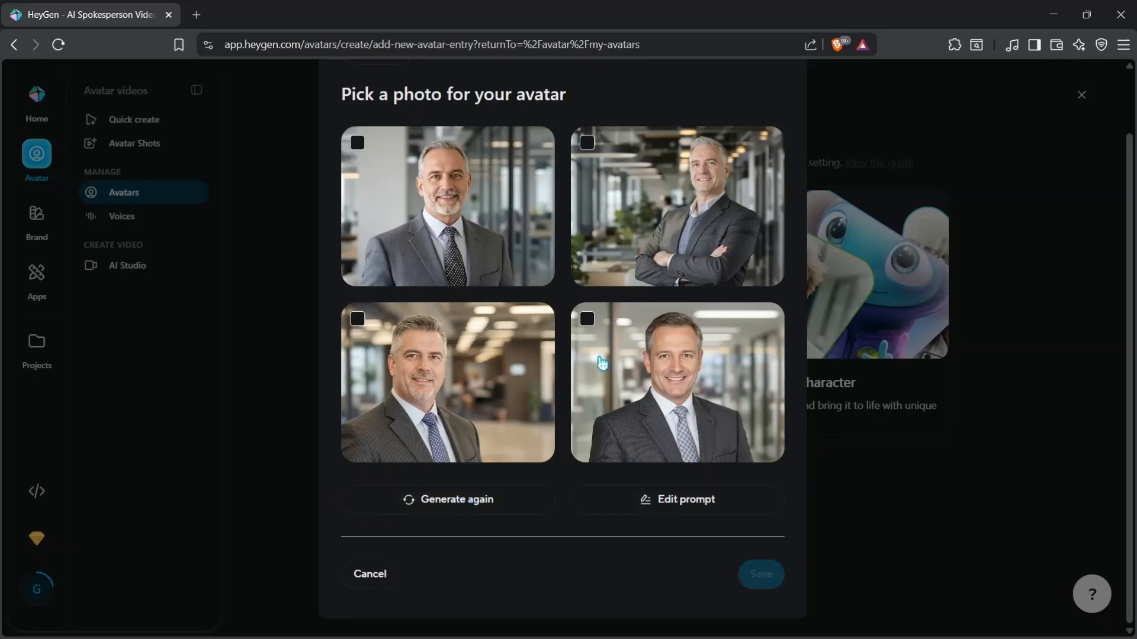
scroll(612, 352, up, 2)
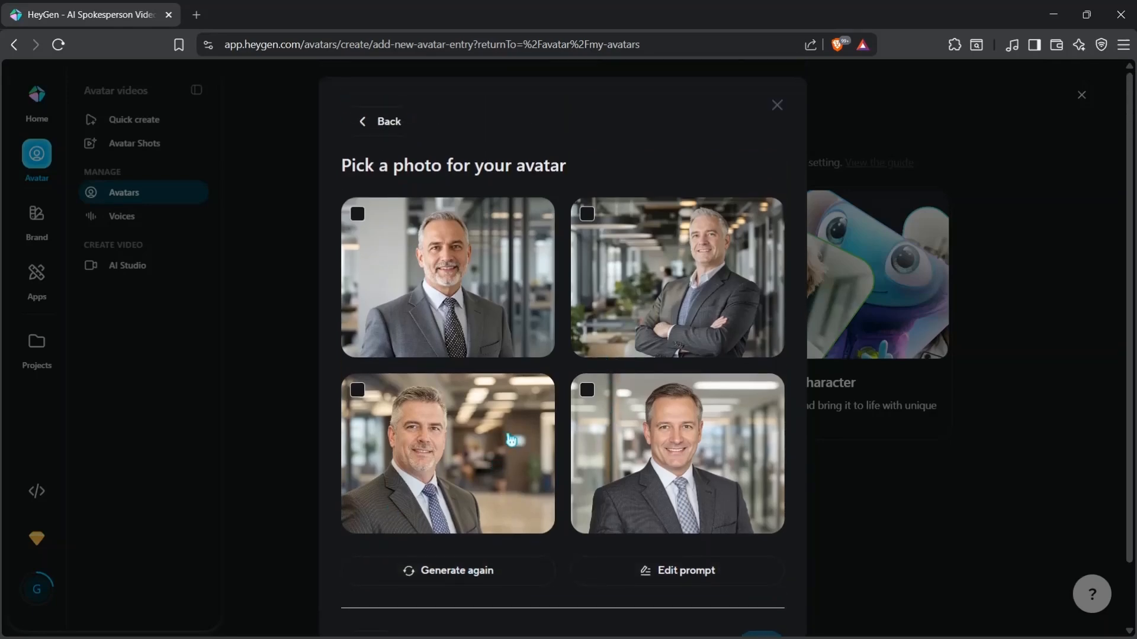
scroll(510, 440, down, 2)
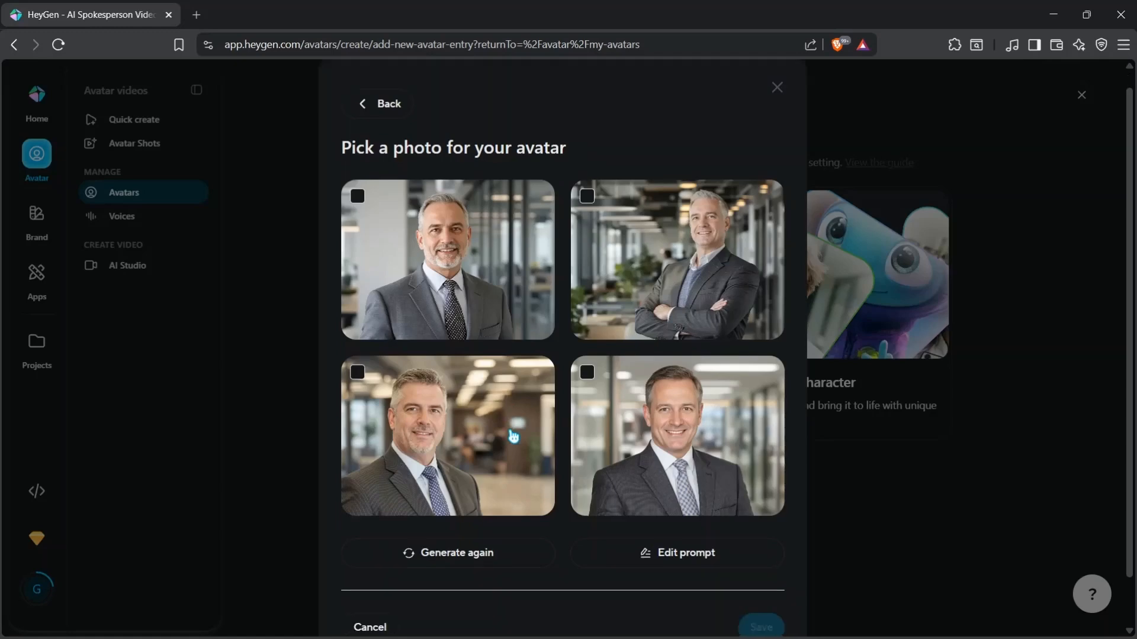
- Name the avatar made from the photo of the dark-haired young man "Demo" and create it
click(370, 575)
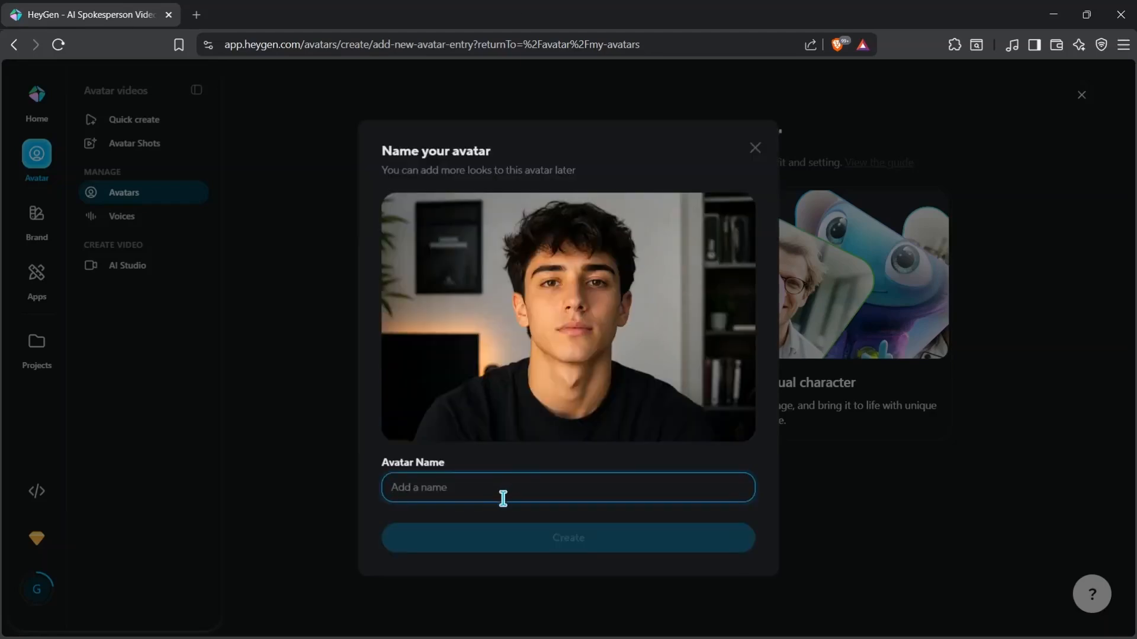
text(Demo)
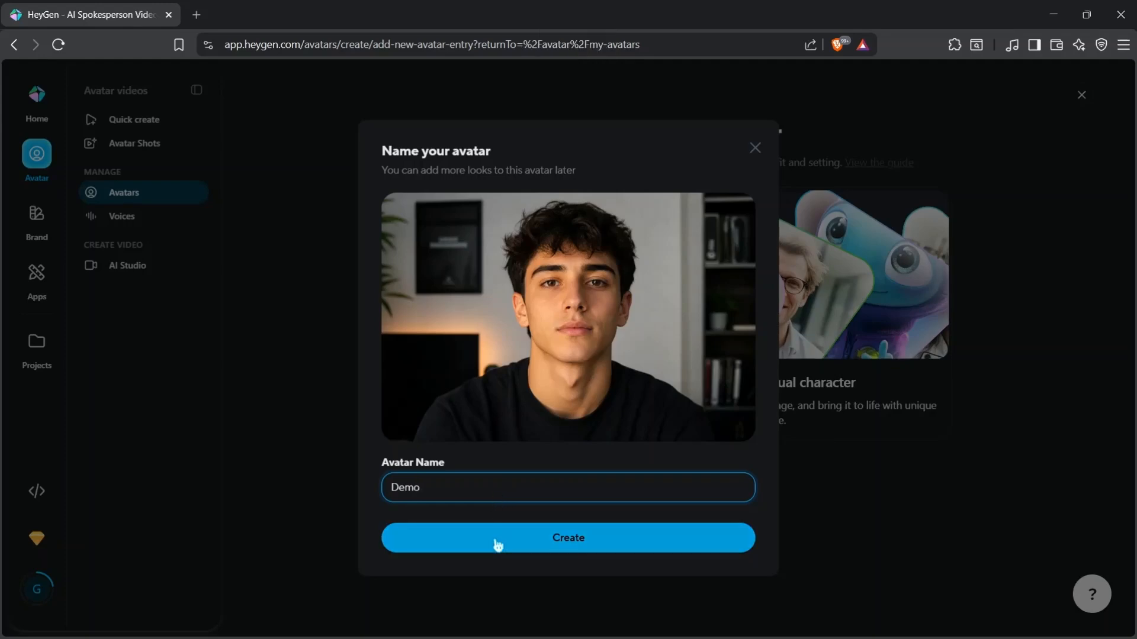
click(498, 543)
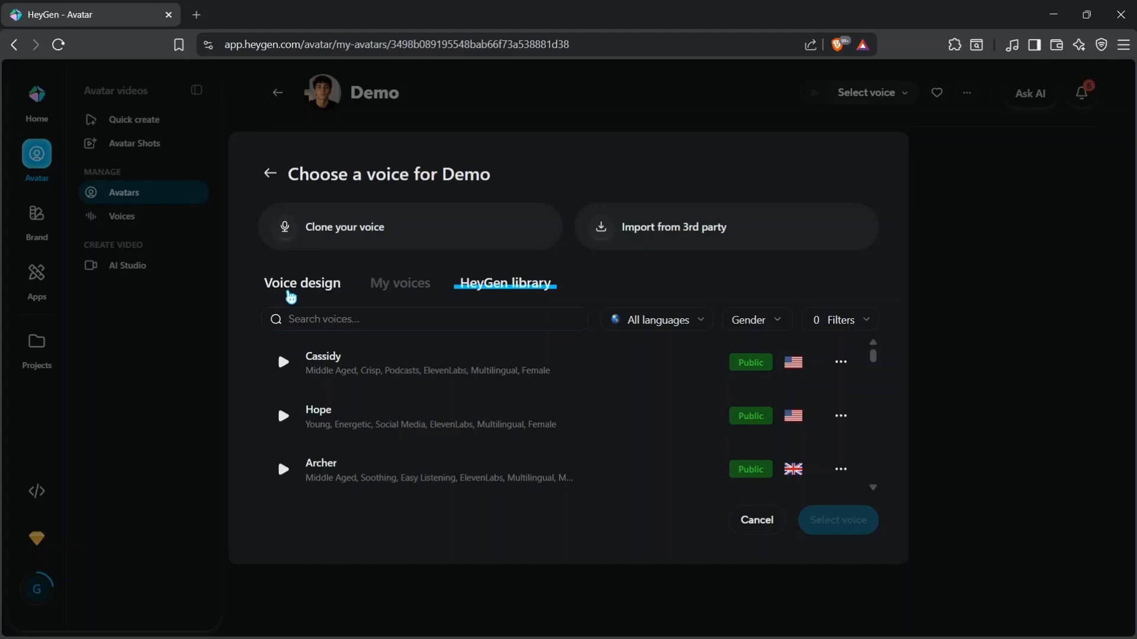
- Examine the voice sources for the Demo avatar: Voice design, My voices and the HeyGen library
click(298, 289)
click(373, 386)
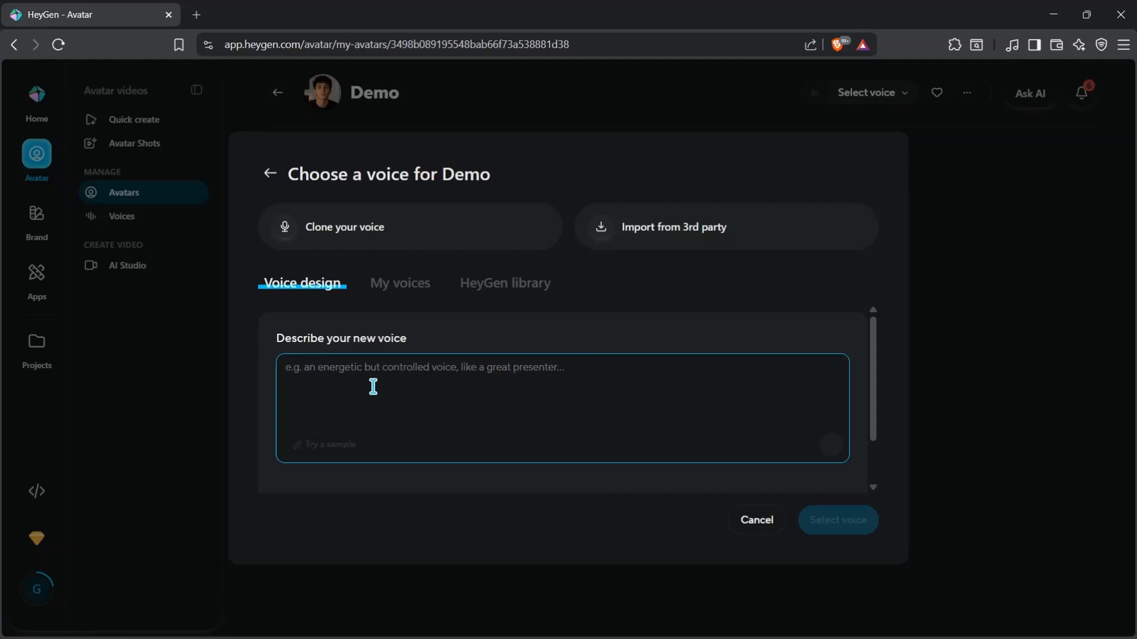
click(397, 293)
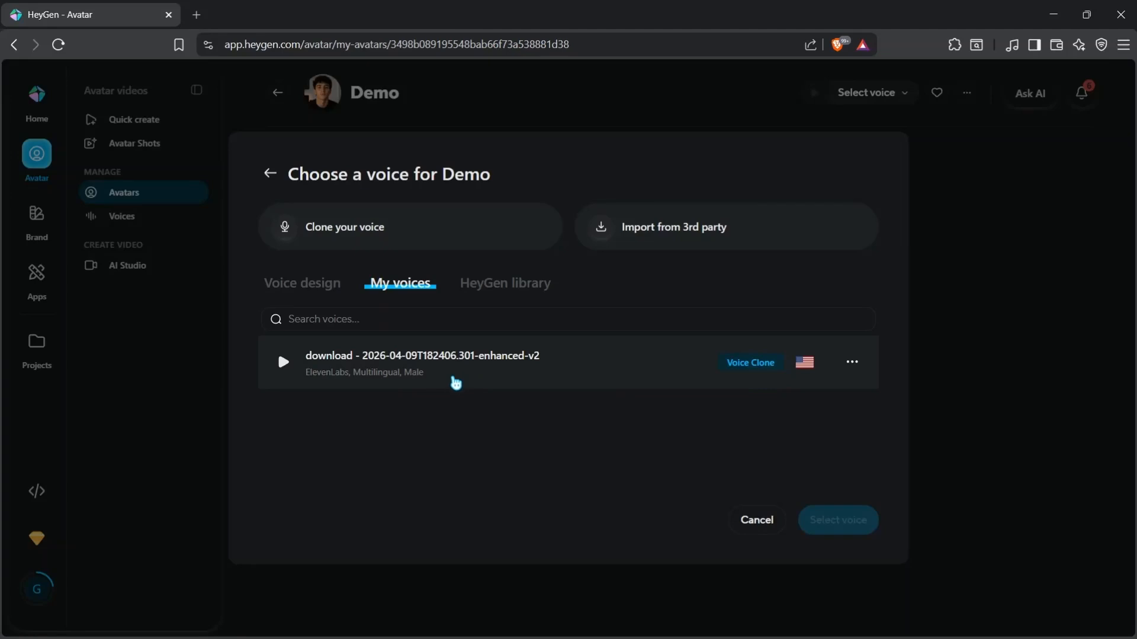
click(506, 297)
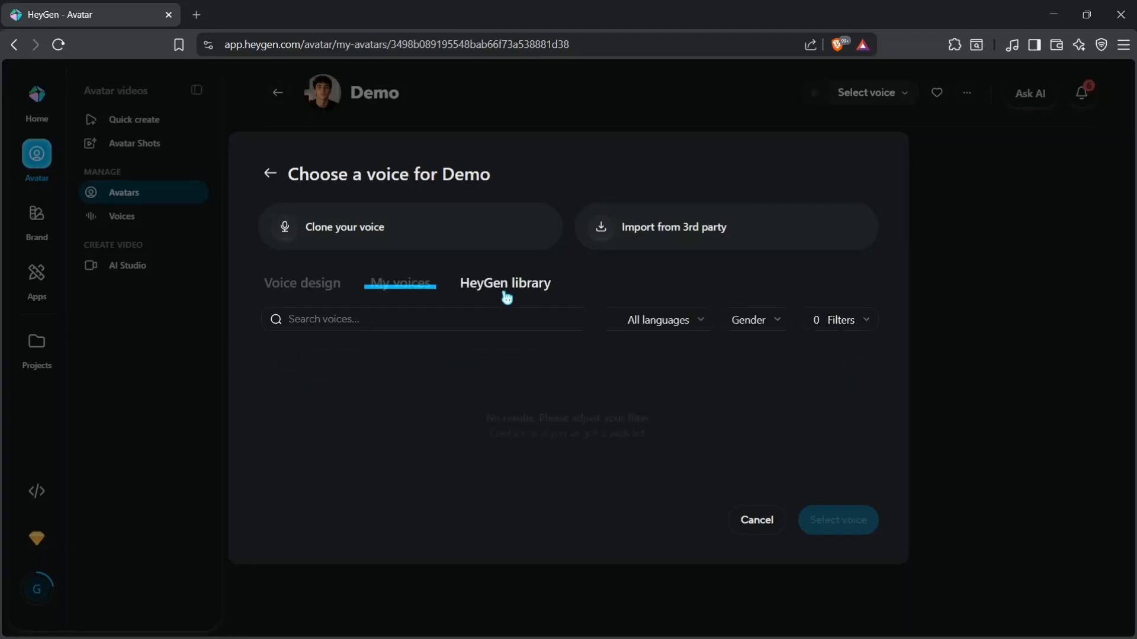
scroll(574, 418, down, 1)
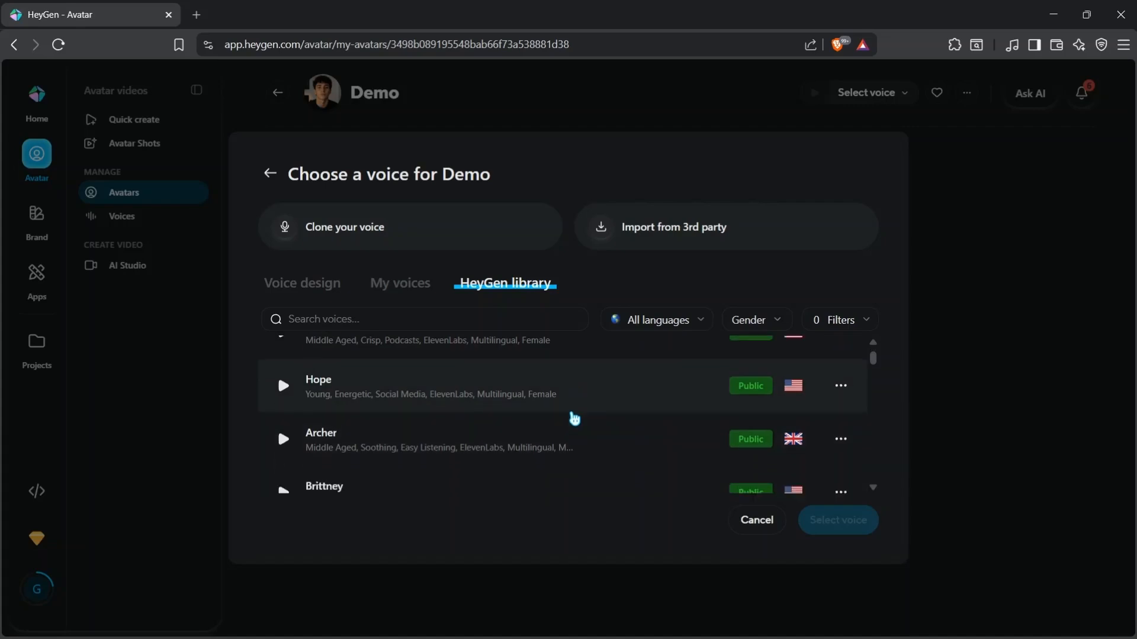
scroll(575, 418, down, 5)
scroll(573, 418, down, 3)
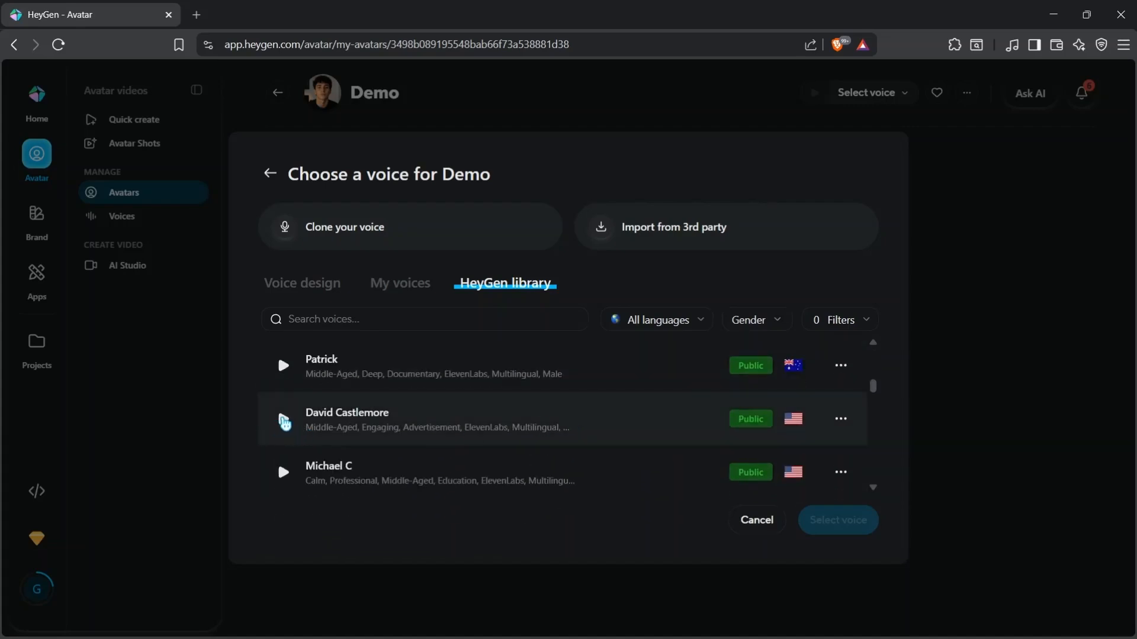
scroll(355, 424, up, 8)
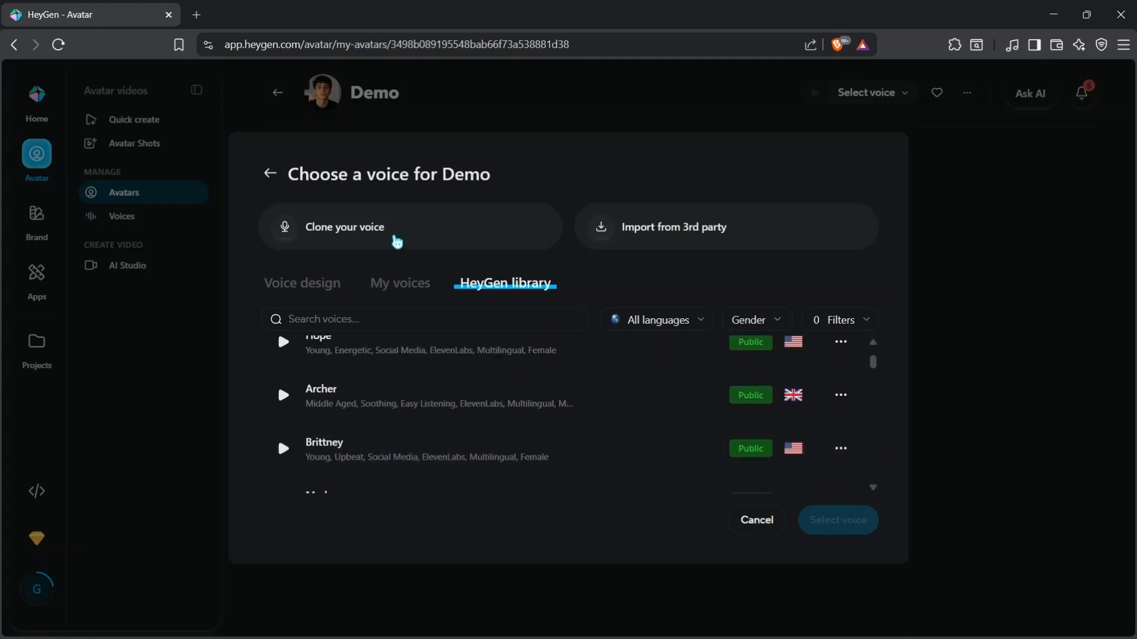
- Inspect the record and upload options for creating a voice clone, and return to the voice selection
click(377, 234)
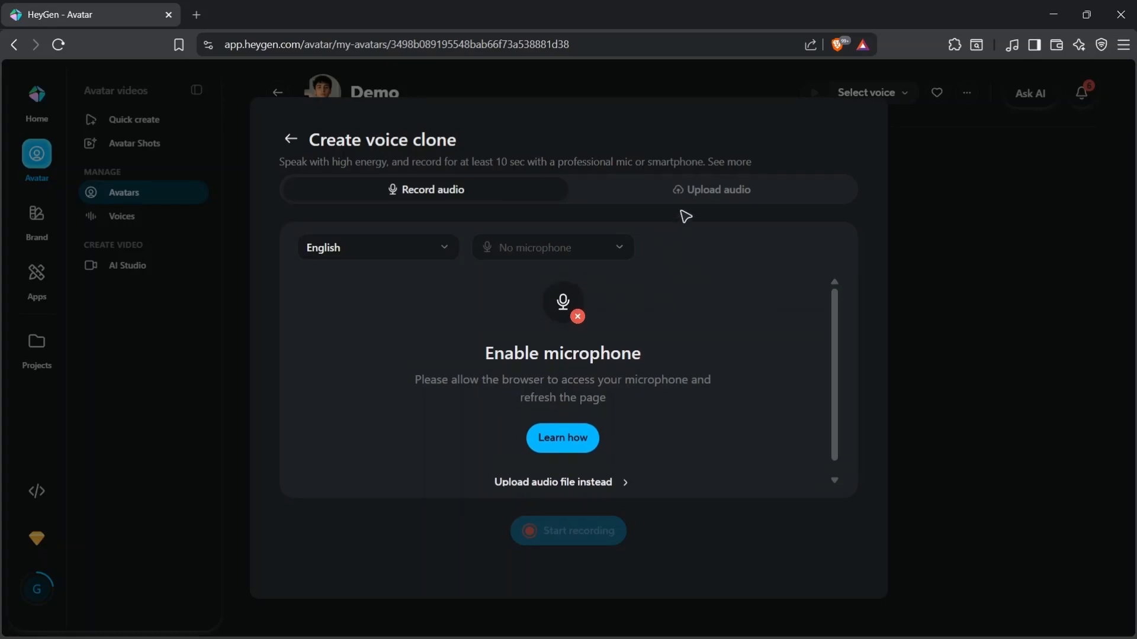
click(717, 193)
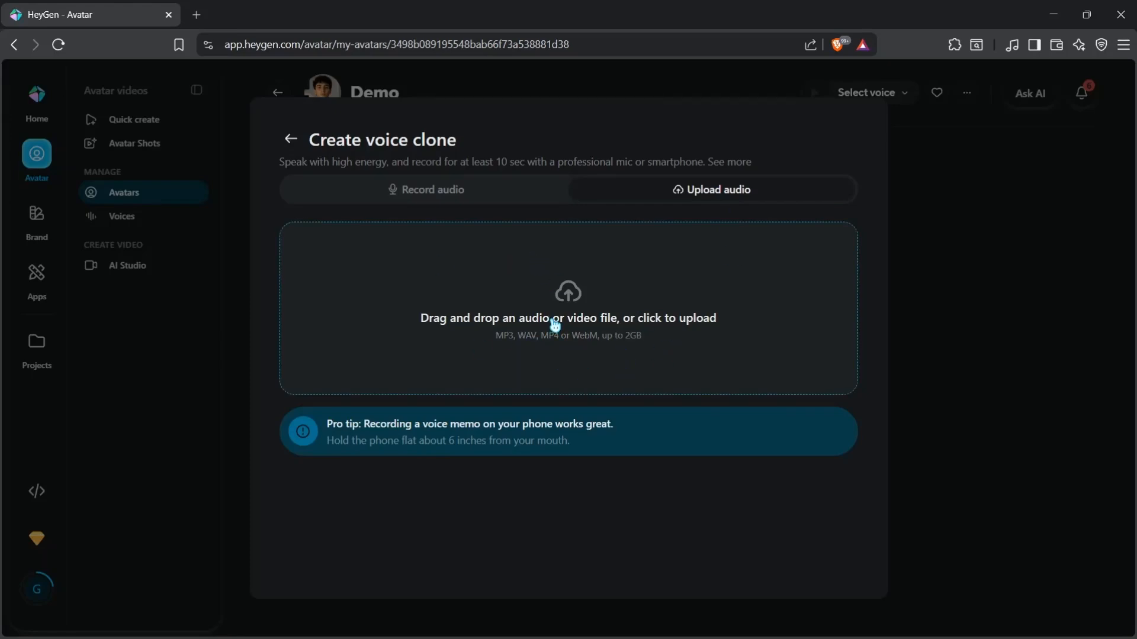
click(291, 140)
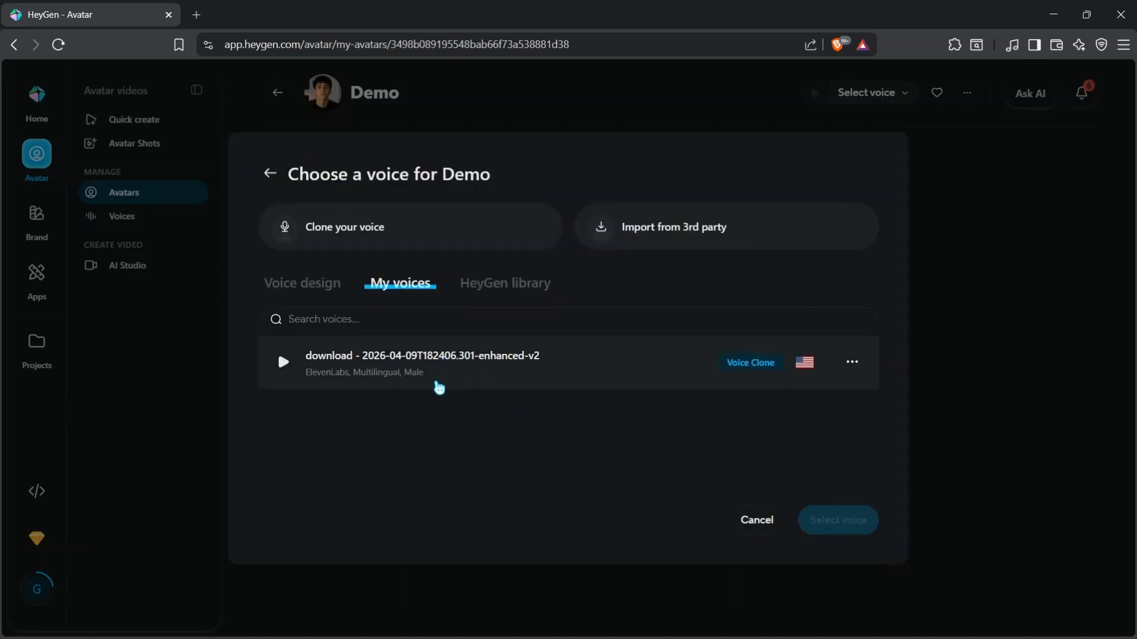
- Preview the voice clone "download - 2026-04-09T182406.301-enhanced-v2" and assign it to the Demo avatar
click(284, 364)
click(284, 364)
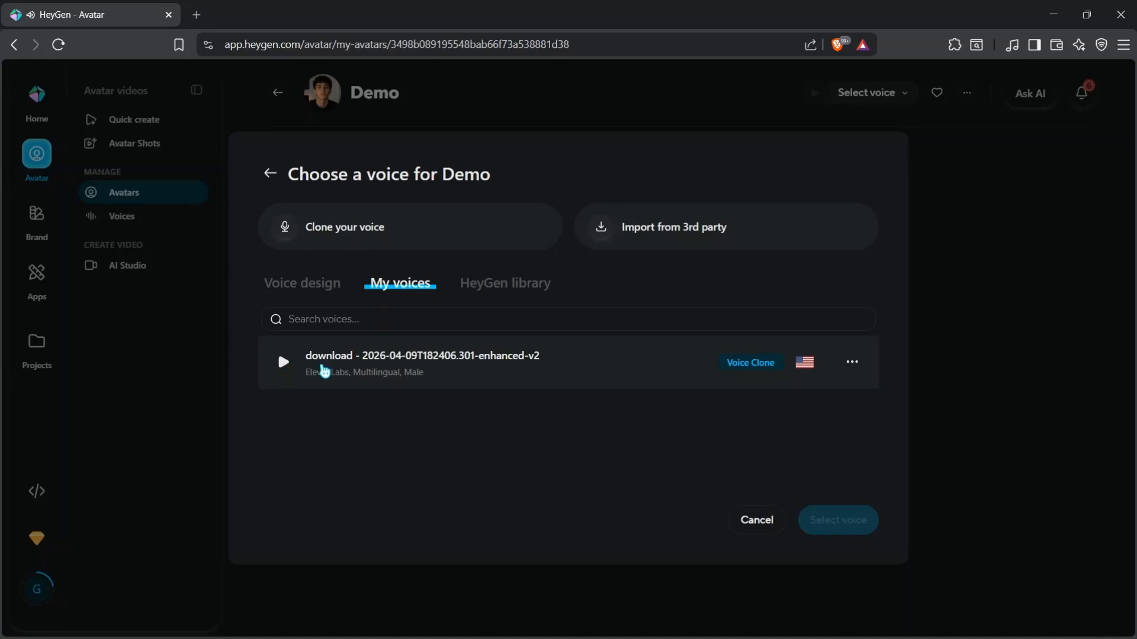
click(569, 382)
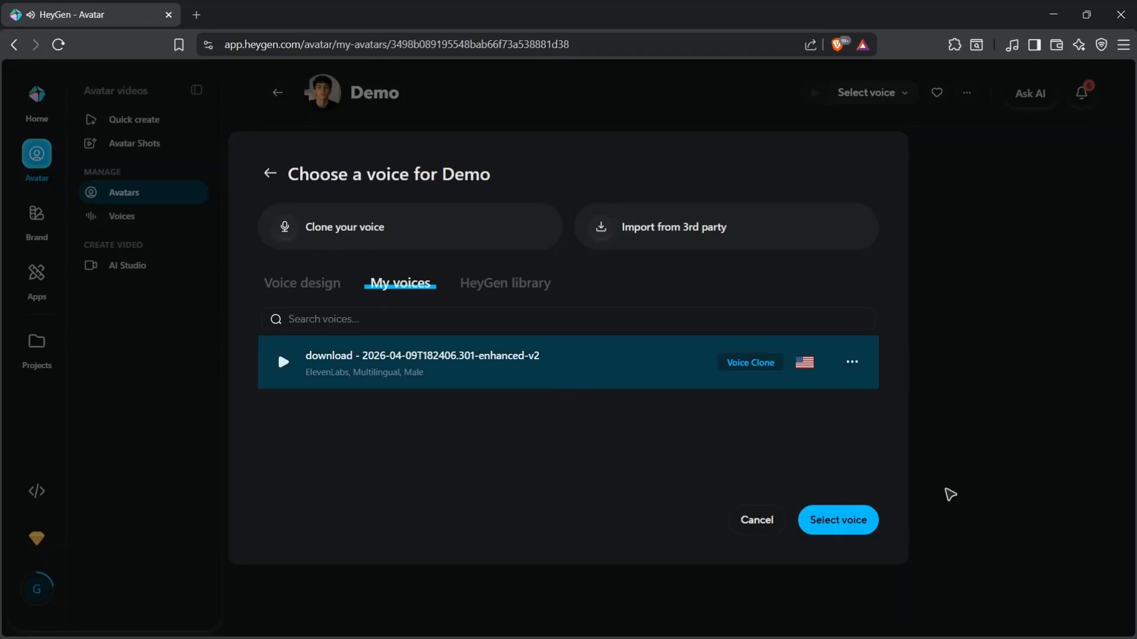
click(861, 525)
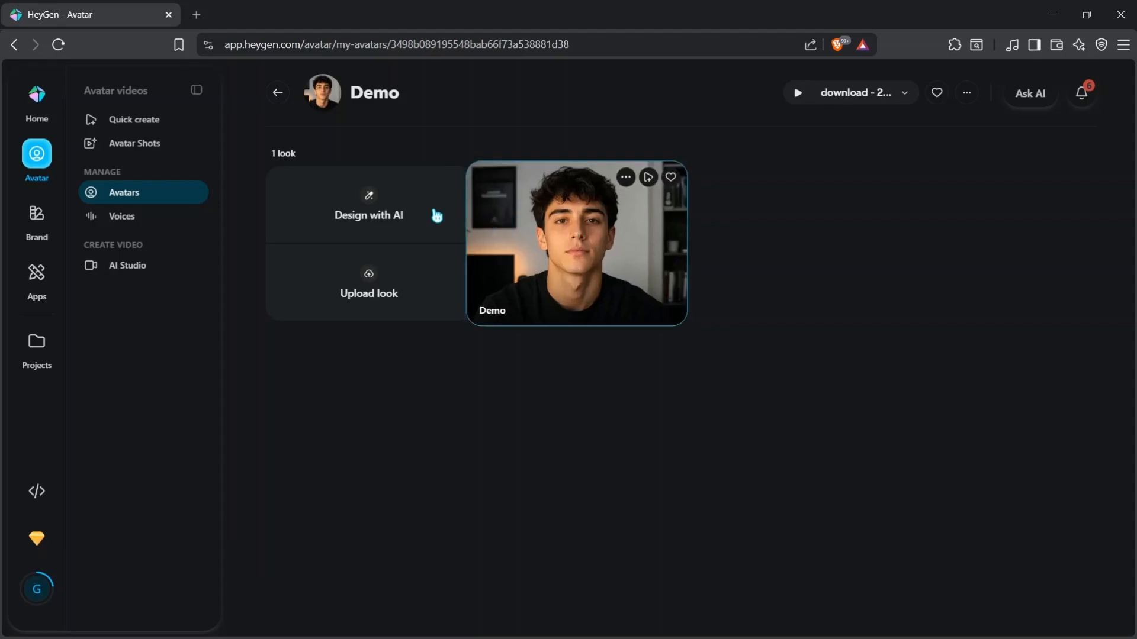
- Examine the AI look designer for the Demo avatar, including its edit prompt and the remix scene templates
click(393, 198)
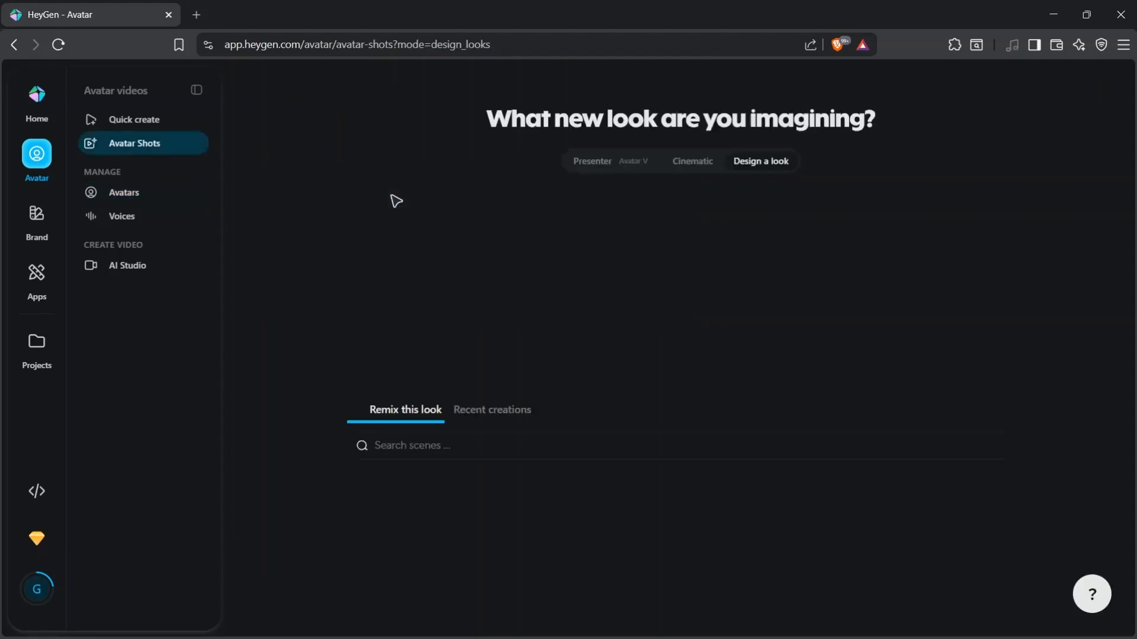
scroll(549, 243, down, 3)
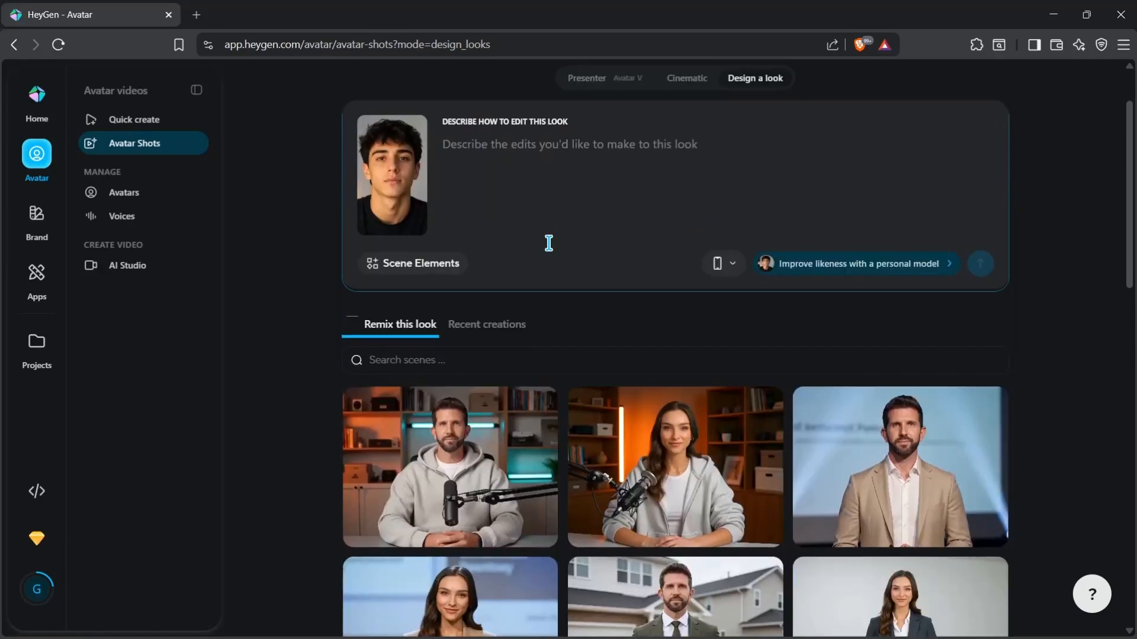
scroll(691, 309, down, 3)
scroll(691, 309, down, 3)
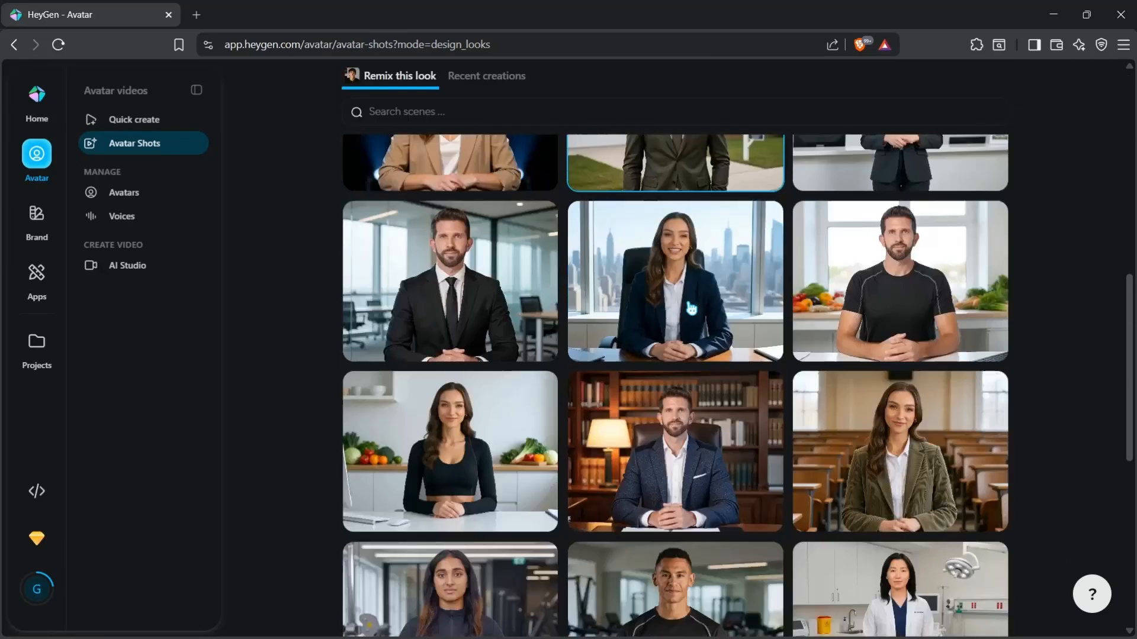
scroll(692, 306, up, 8)
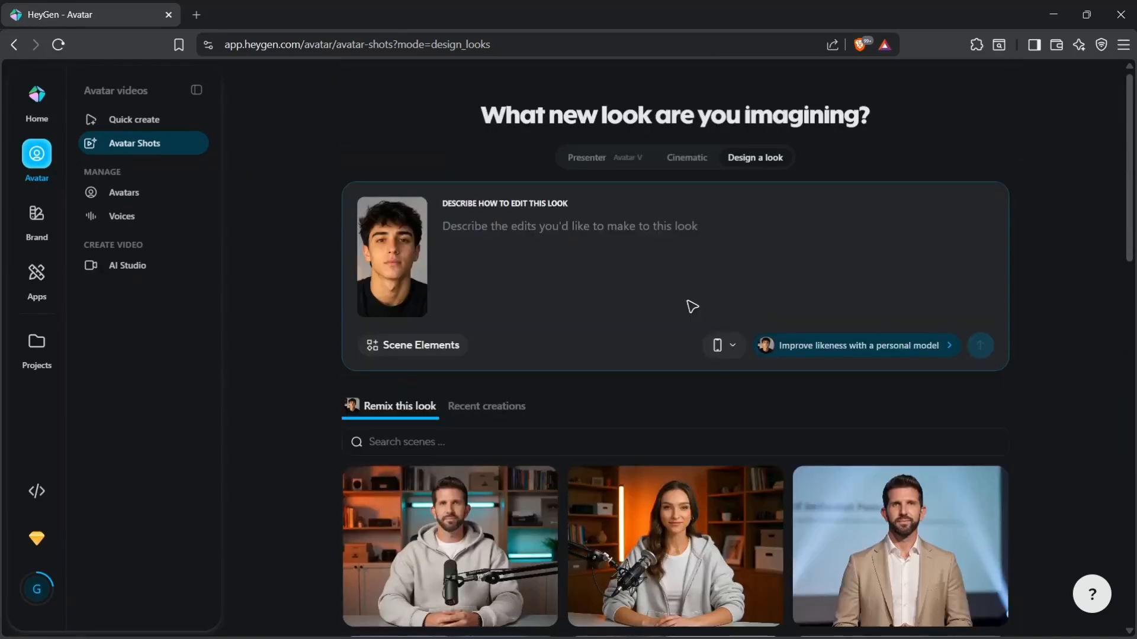
click(590, 245)
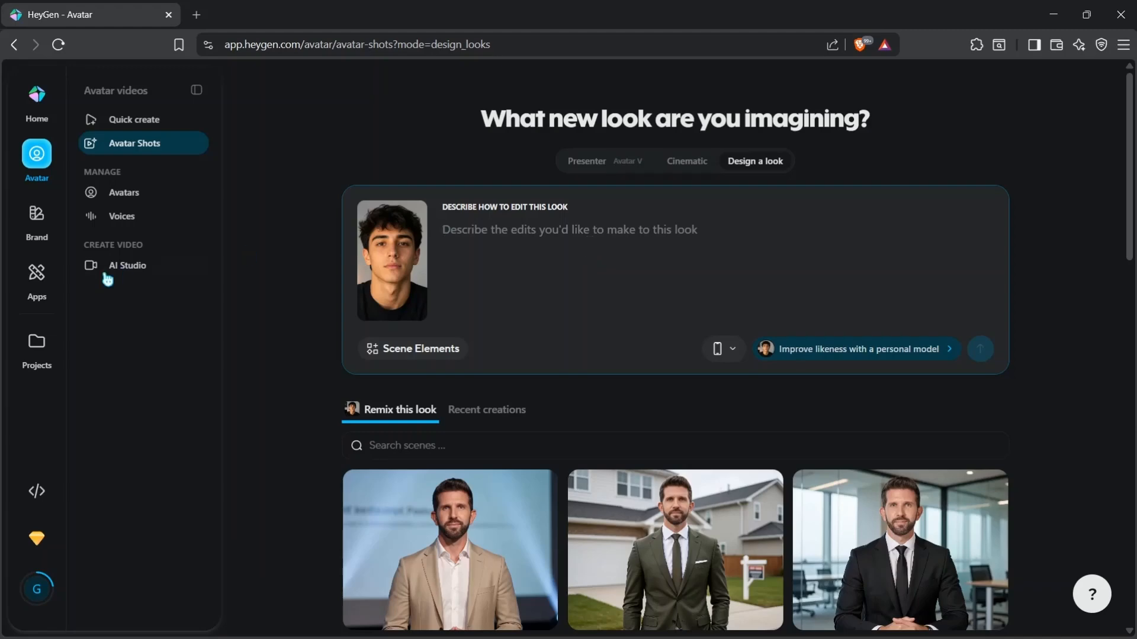
- Start a Script to video project in Quick create with the Demo avatar's look
click(128, 199)
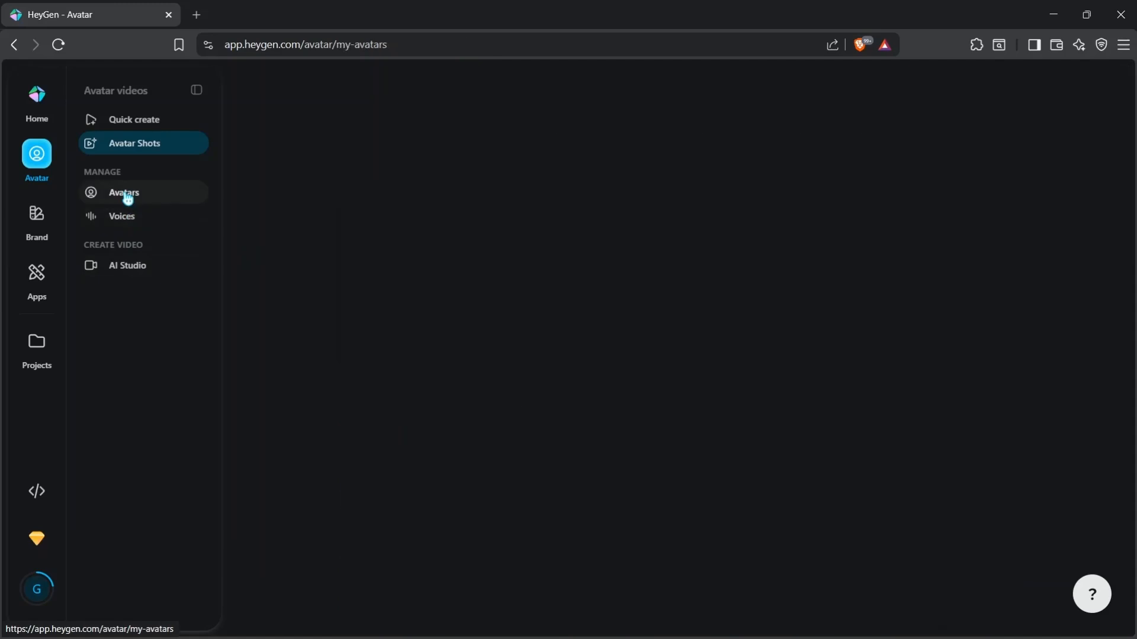
click(129, 217)
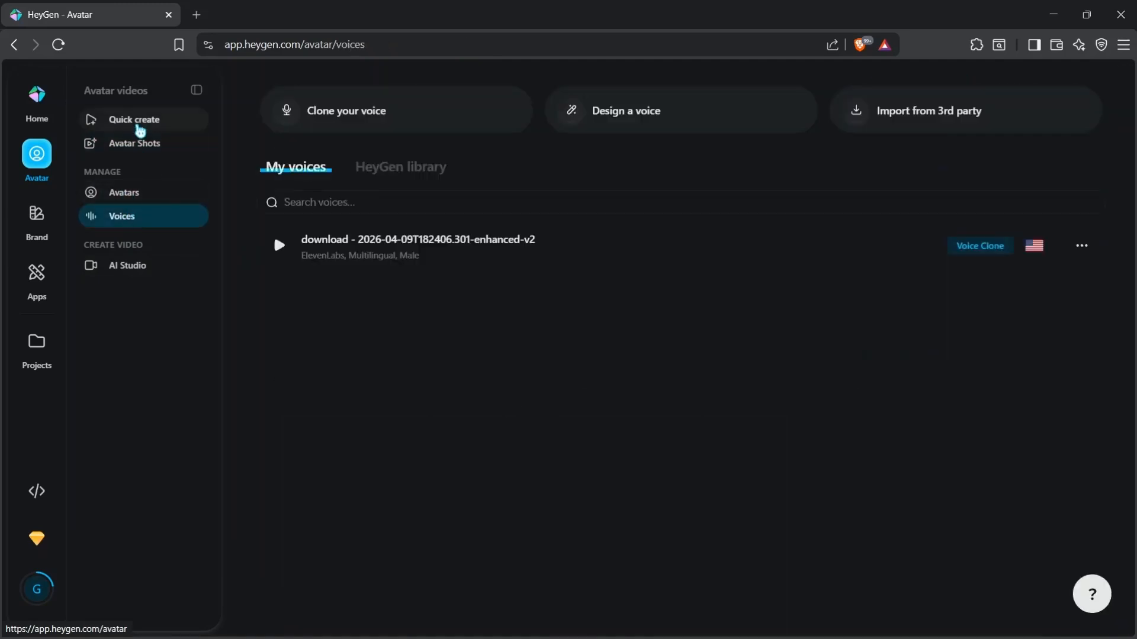
click(140, 122)
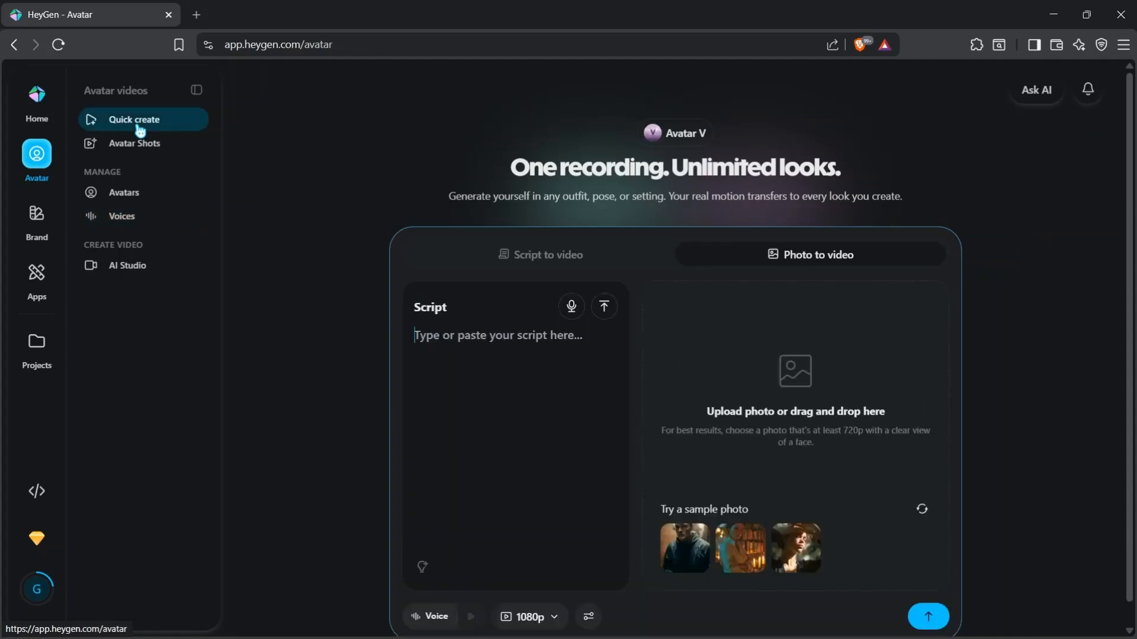
click(545, 258)
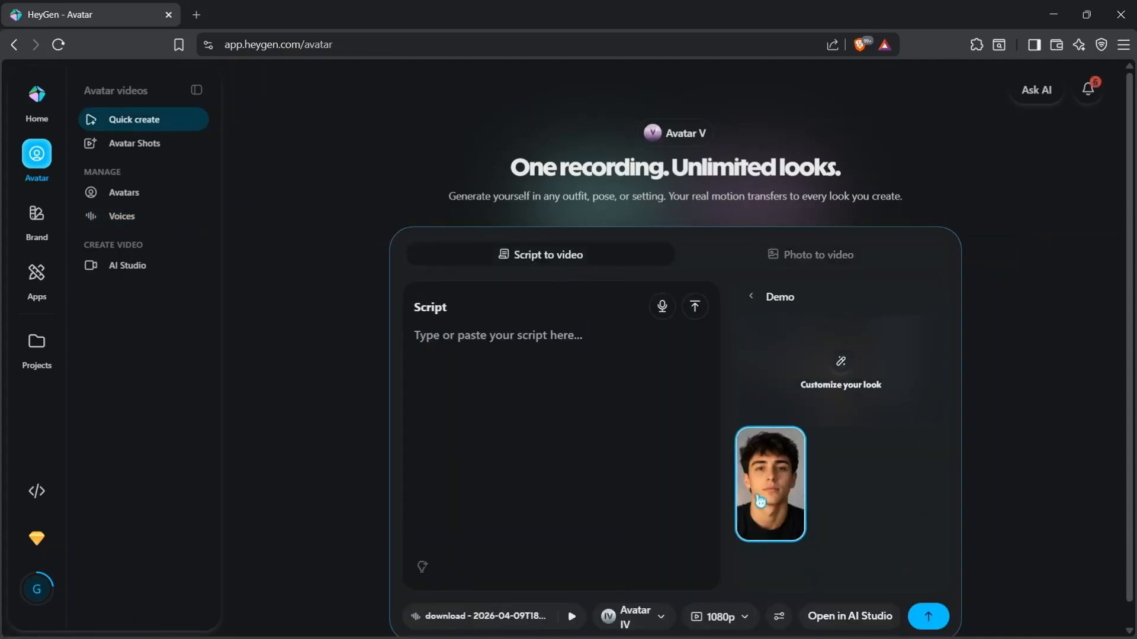
click(785, 495)
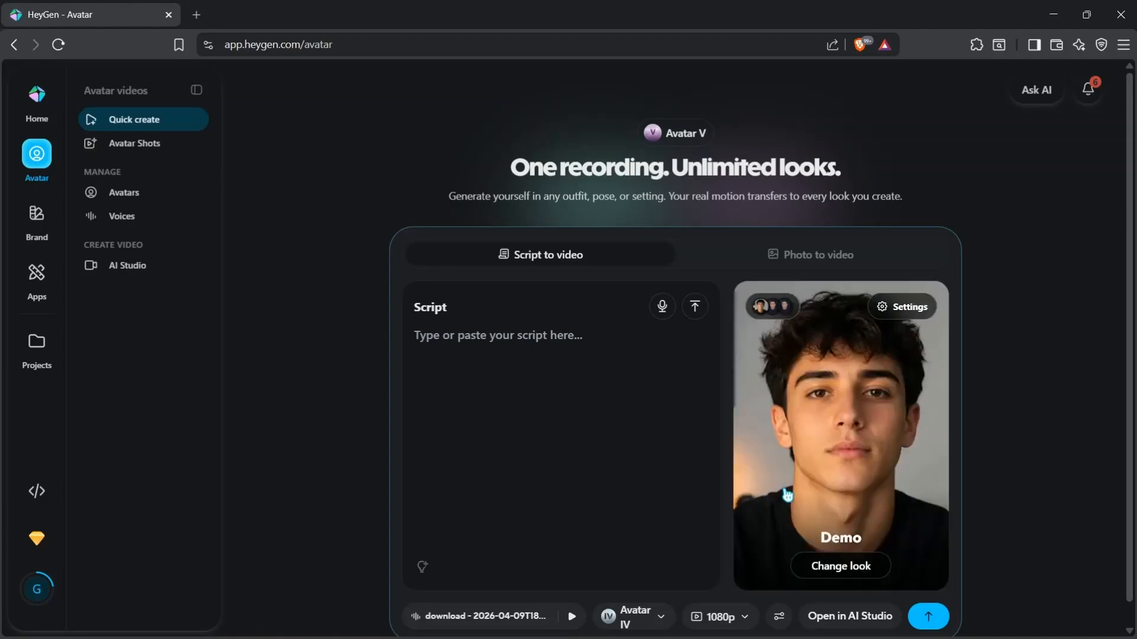
- Set the video's orientation to Landscape and its screen mode to Fit screen
click(894, 312)
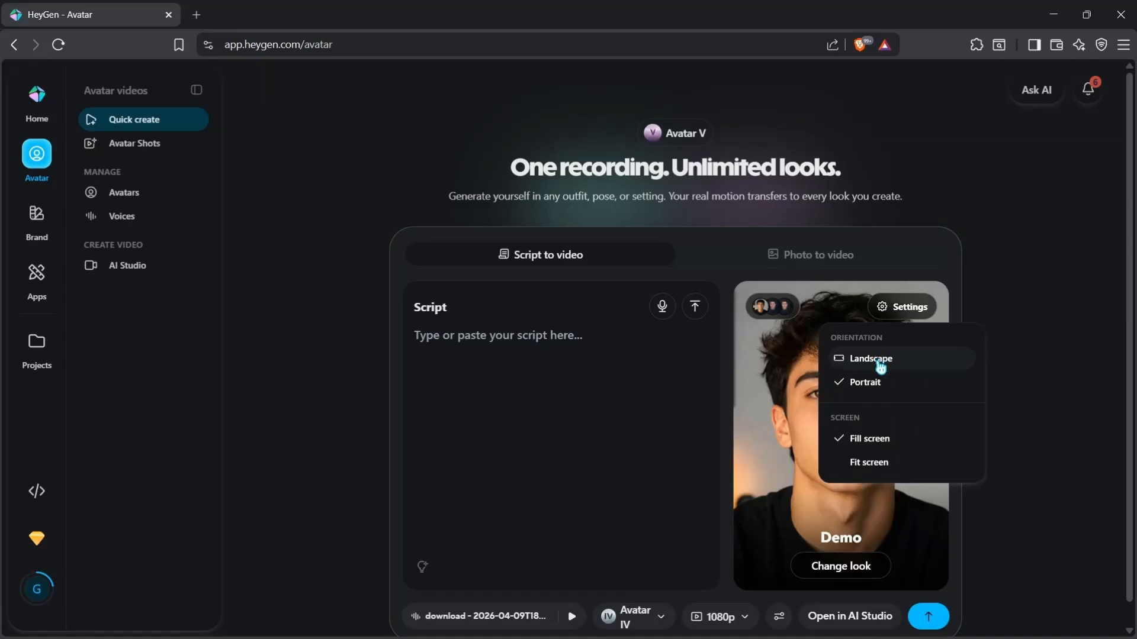
click(880, 362)
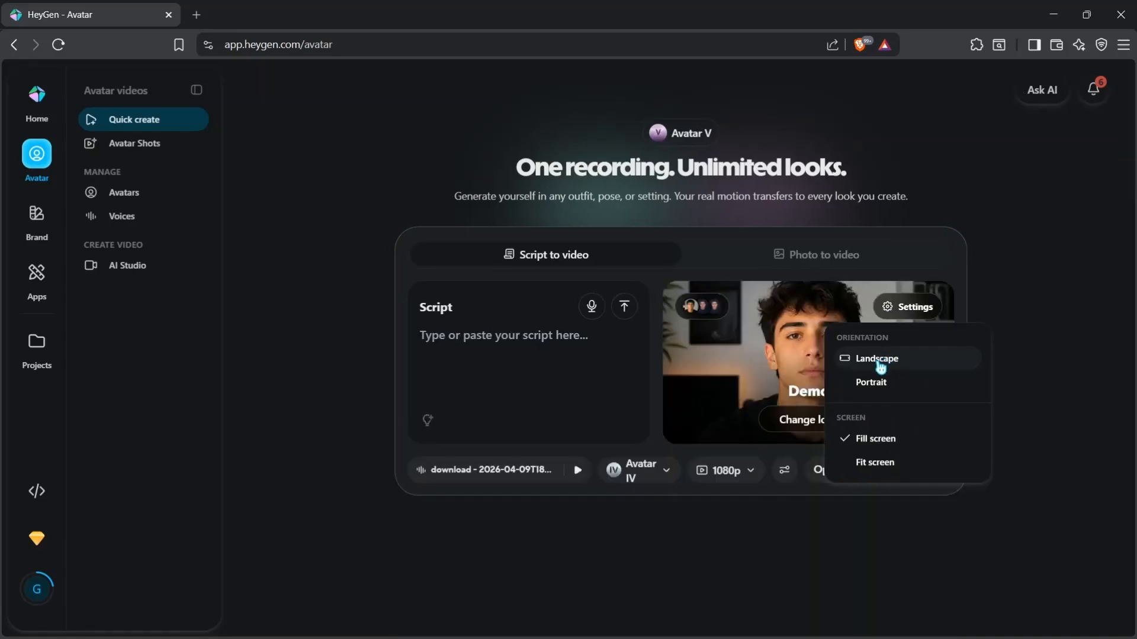
click(874, 464)
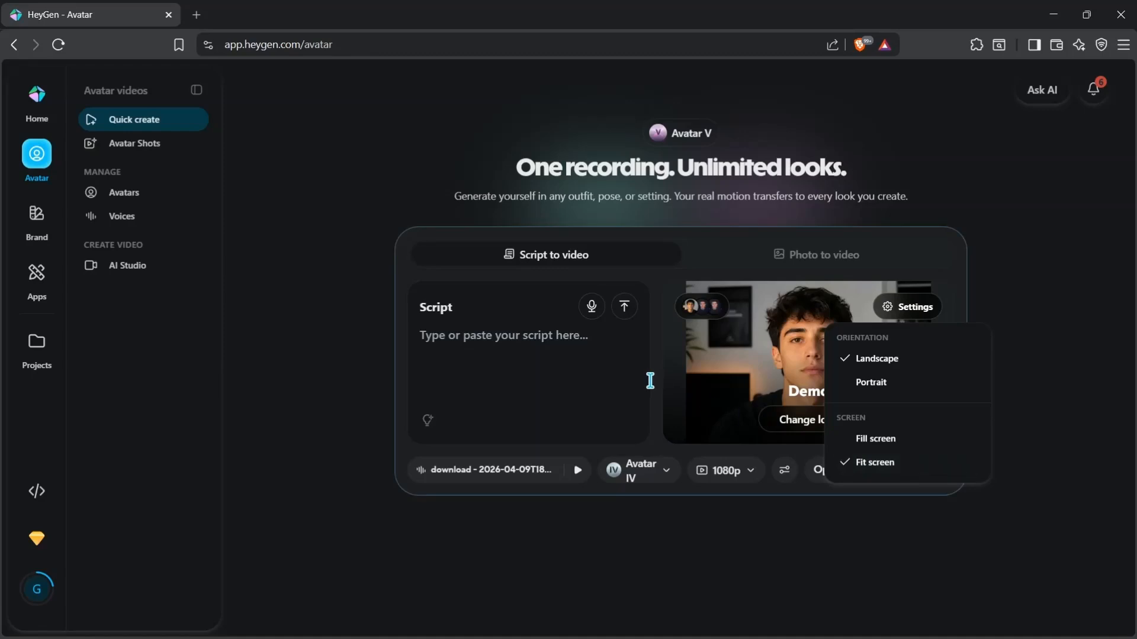
click(599, 371)
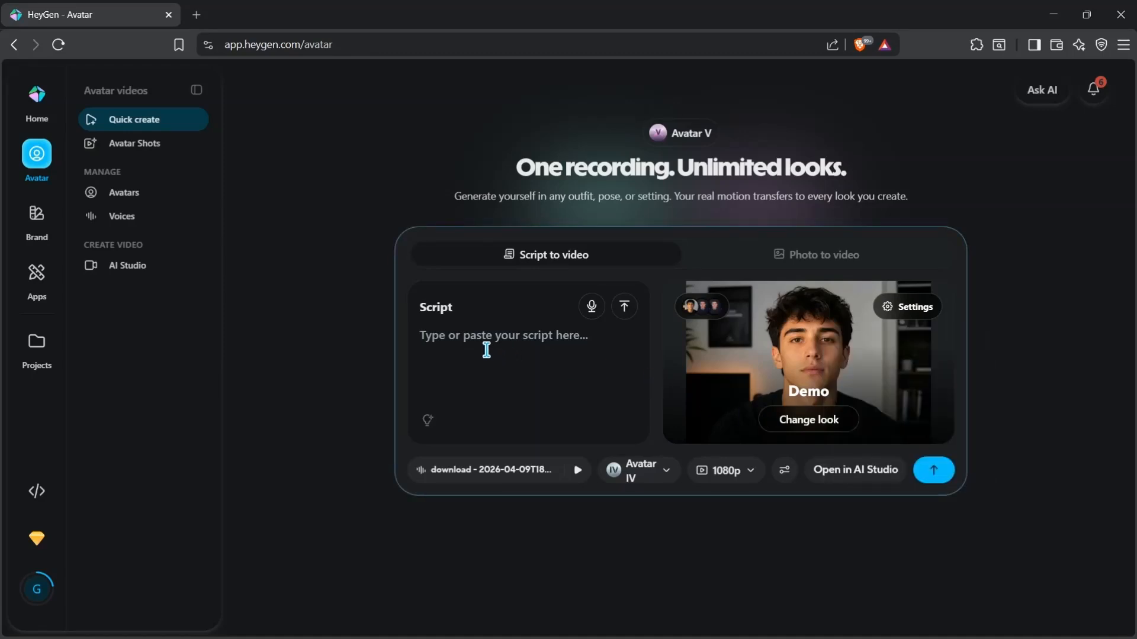
- Add the previously uploaded audio Connect_Supabase_to_Lovable__1_.mp3 as the video's script
click(613, 313)
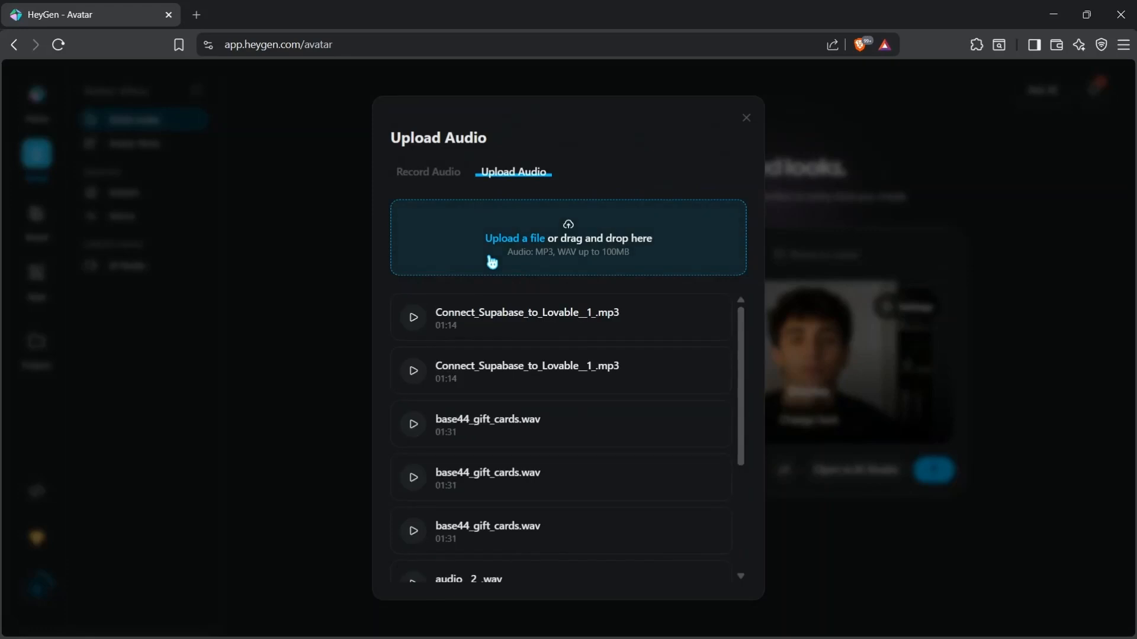
click(577, 329)
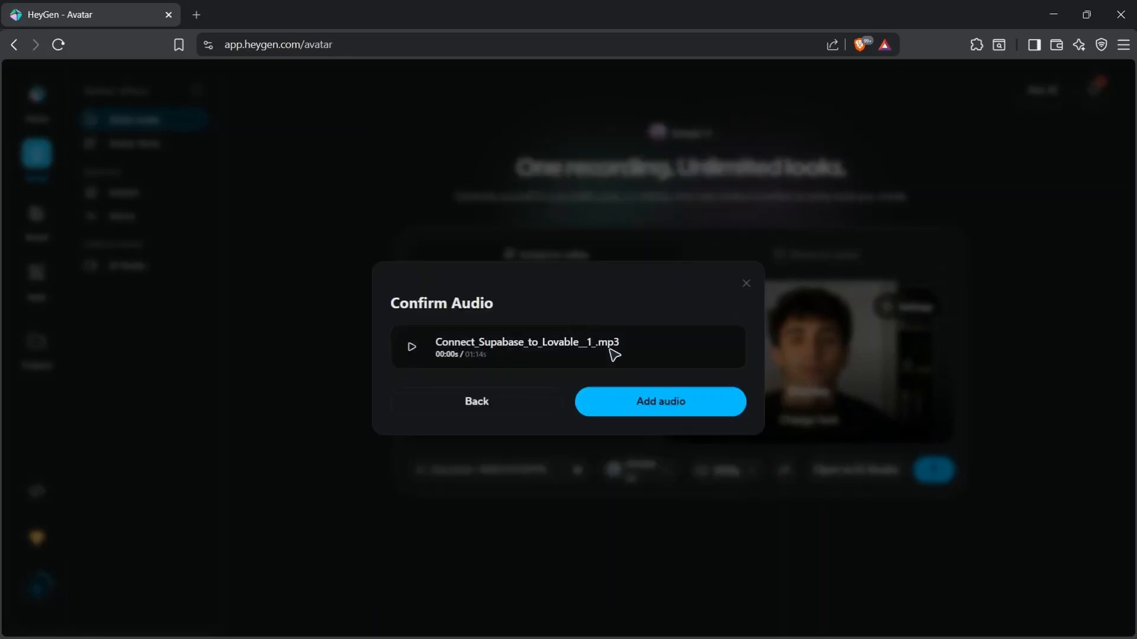
click(649, 390)
click(951, 111)
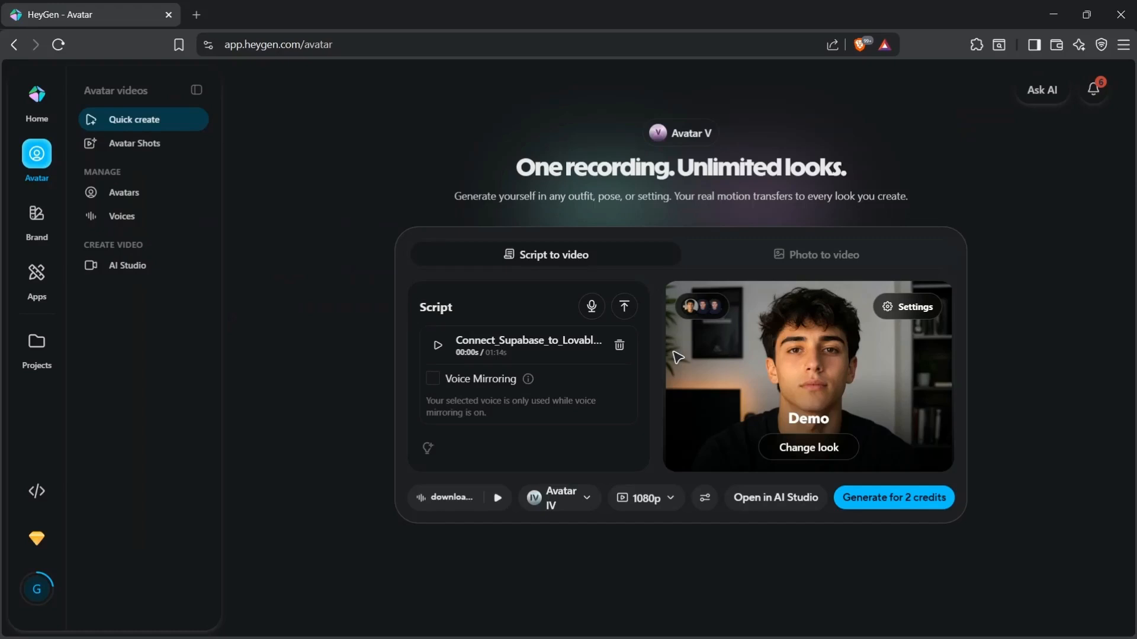
- Set the video's motion engine to Avatar V and its resolution to 1080p
click(587, 500)
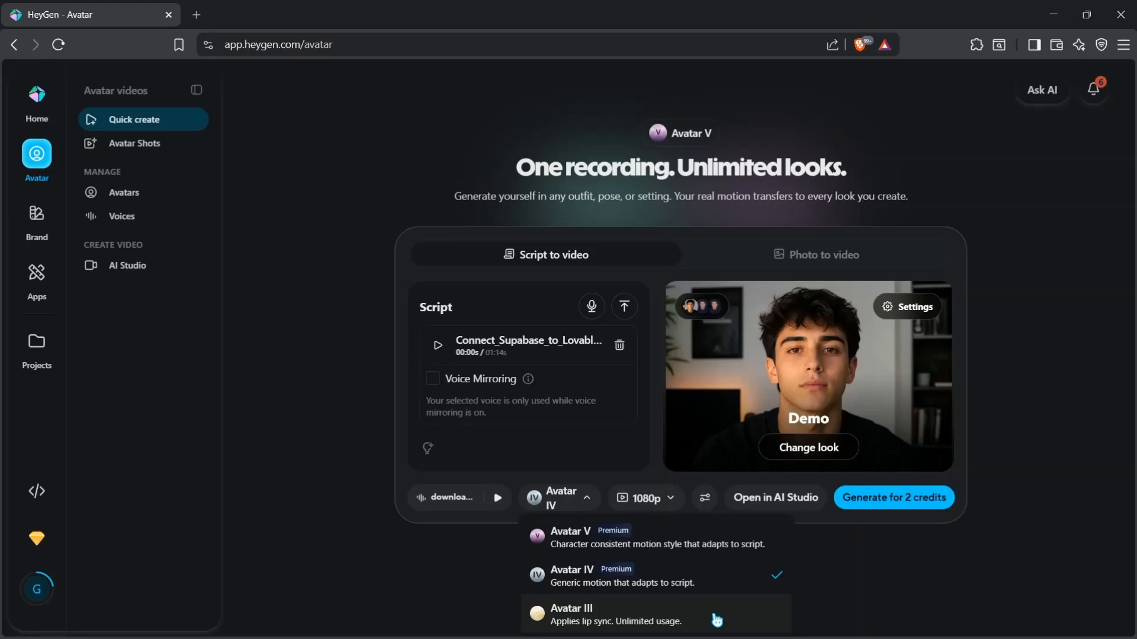
click(679, 549)
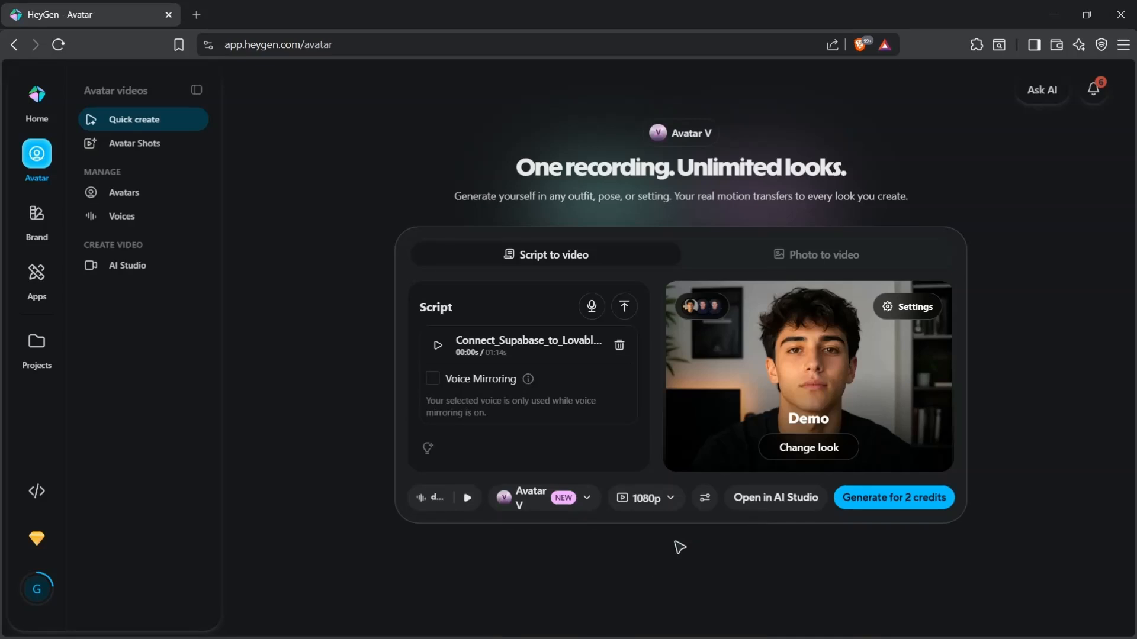
click(669, 500)
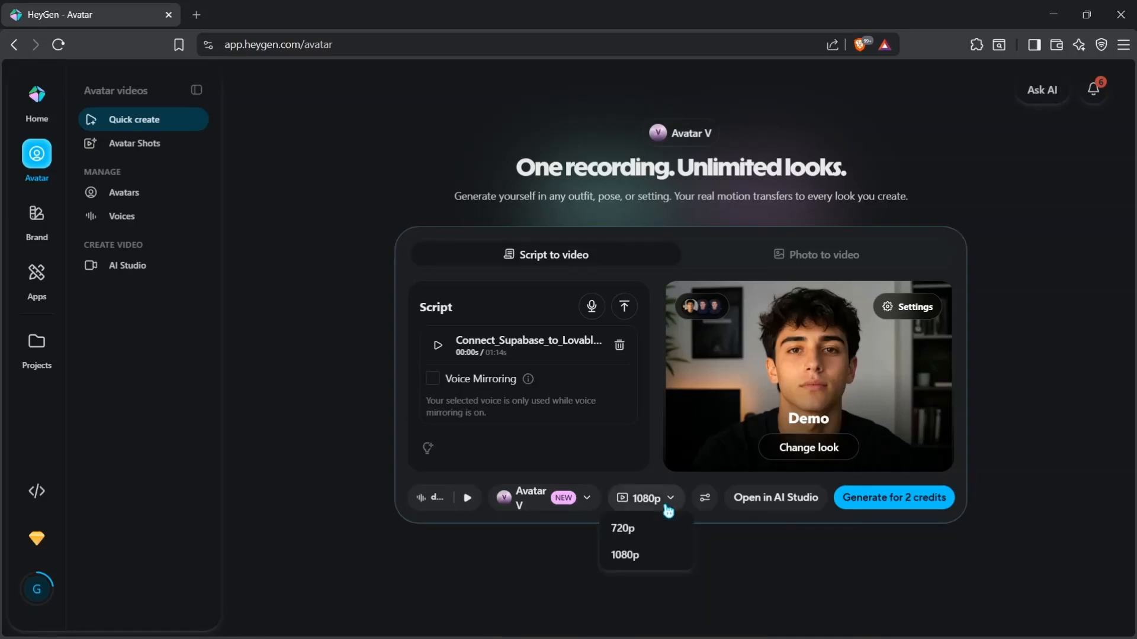
click(661, 555)
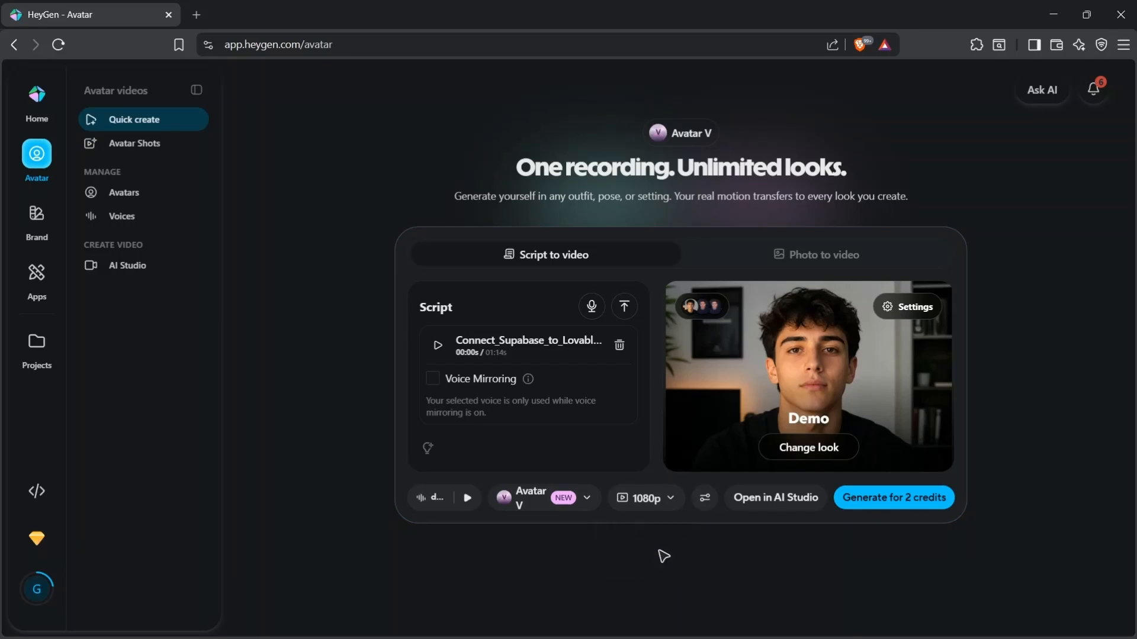
- Keep more expressive motion on and apply the Calm preset as the avatar's custom motion
click(705, 500)
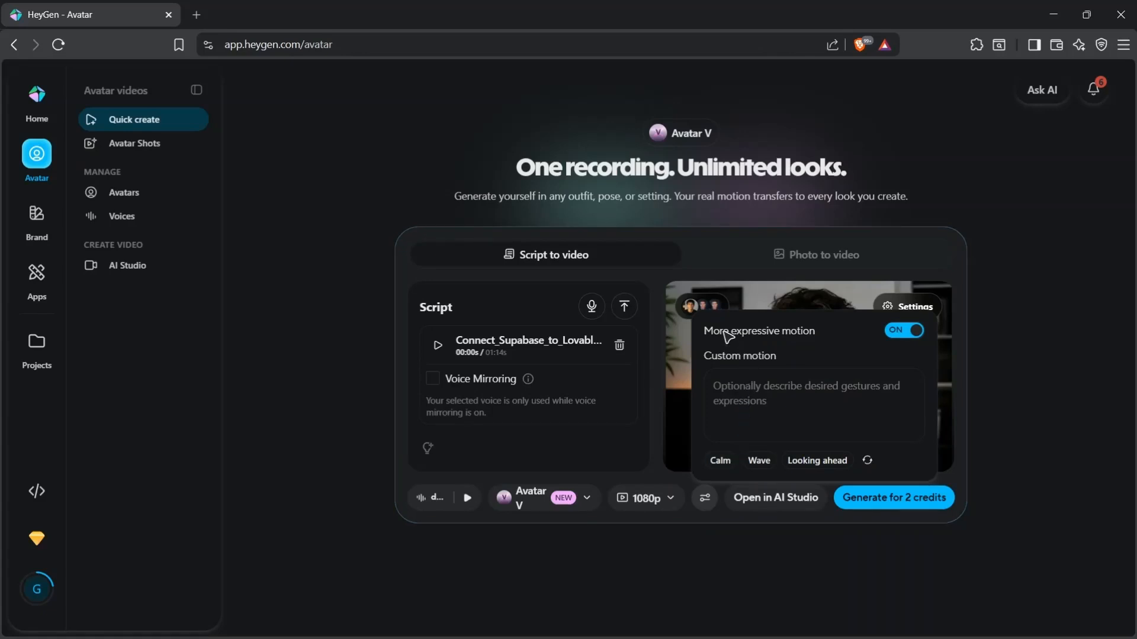
click(900, 333)
click(908, 342)
click(721, 461)
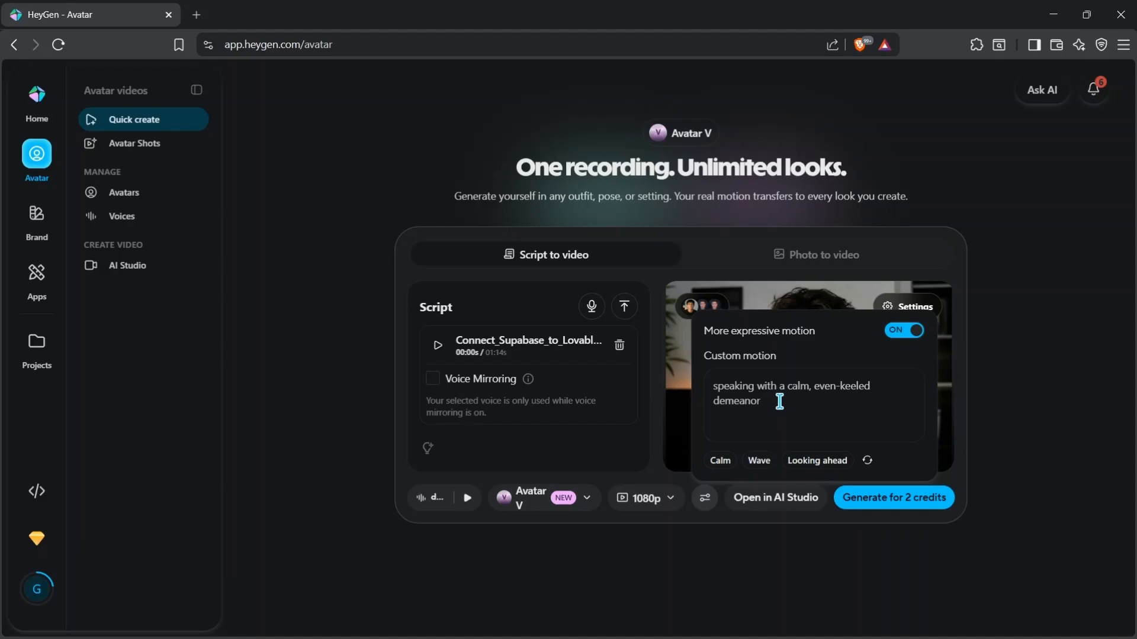
click(831, 535)
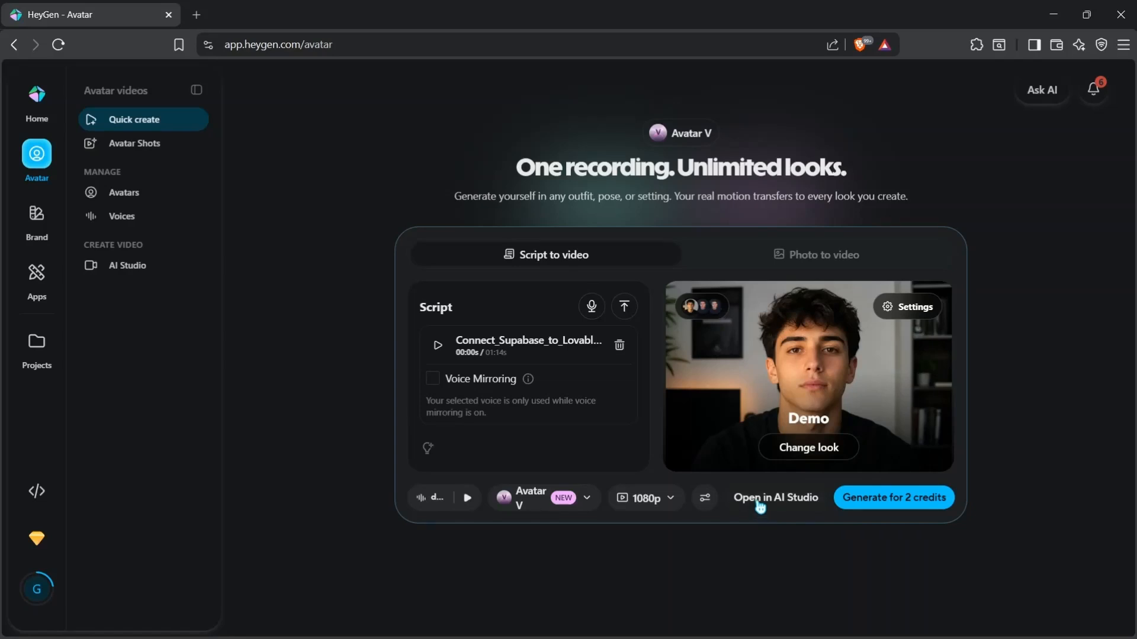
- Generate the Demo avatar video and show it among all projects
click(919, 502)
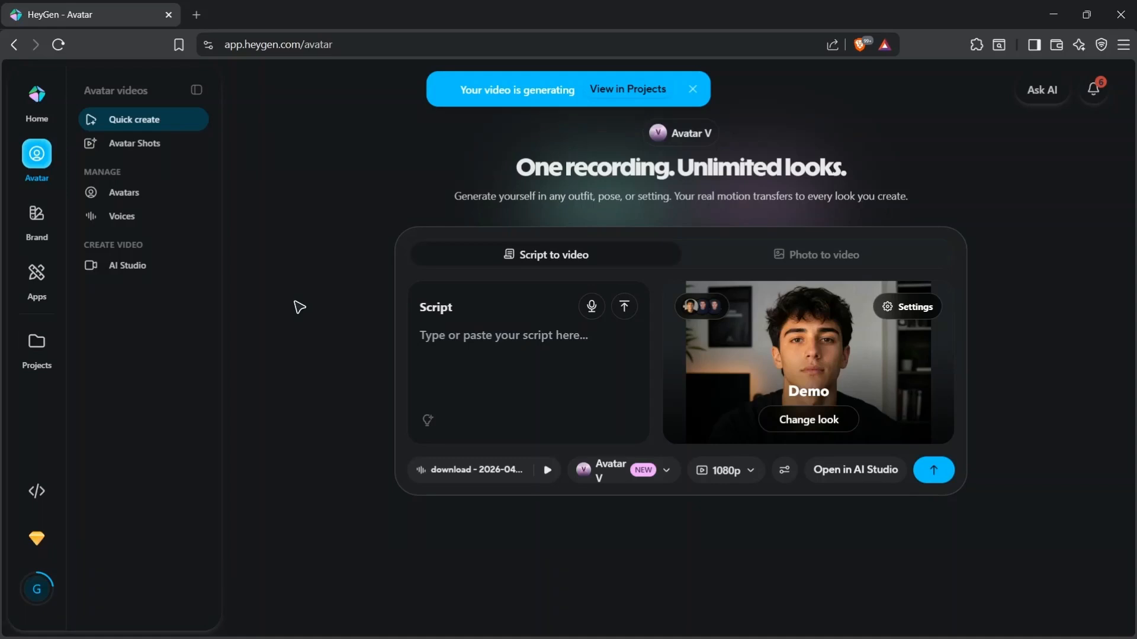
click(38, 354)
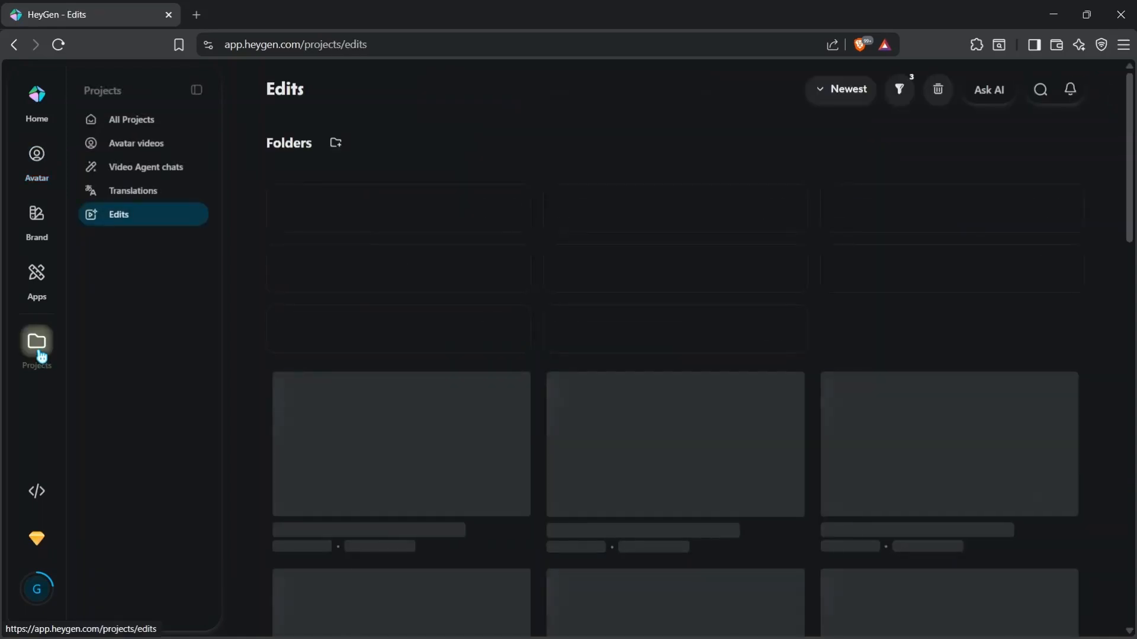
click(153, 123)
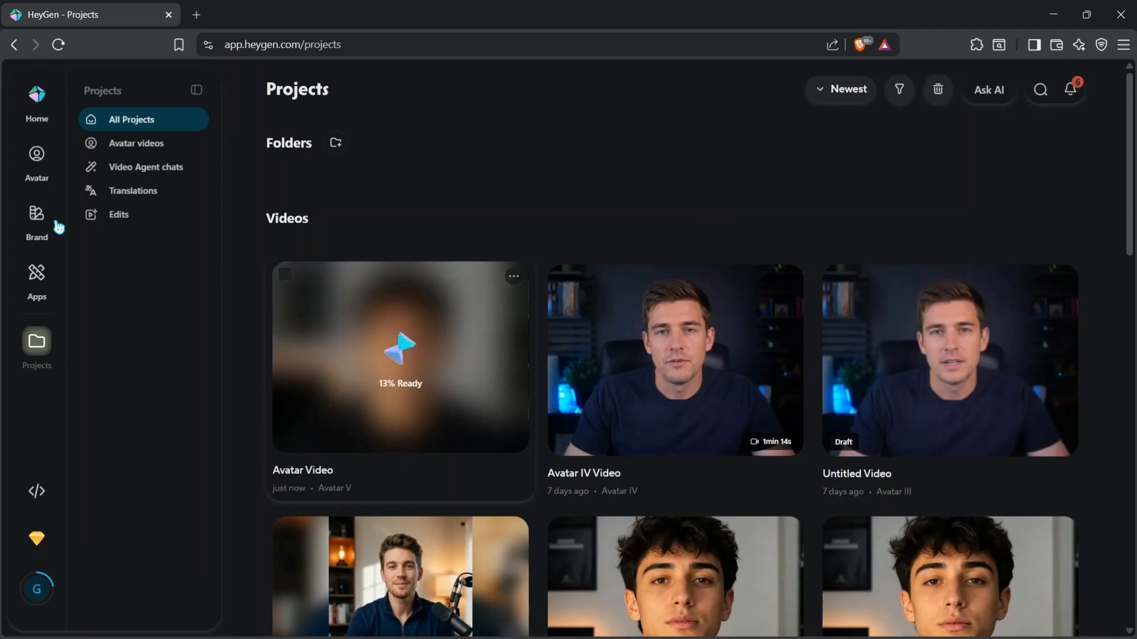
- Try the first sample photo in Photo to video and examine its expressive and custom motion options
click(46, 163)
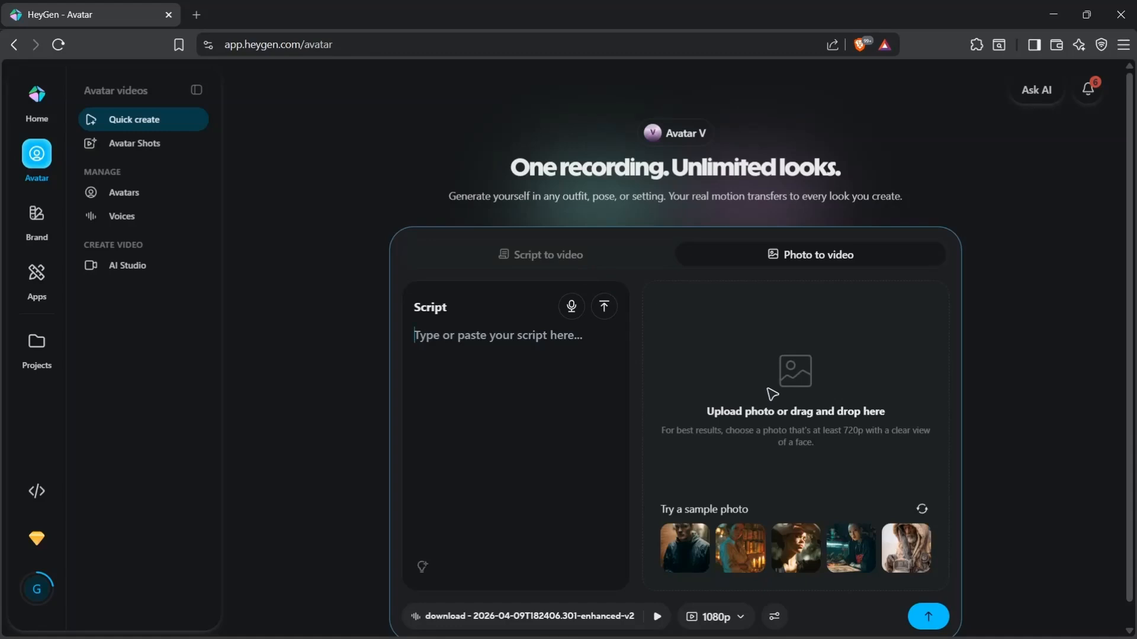
click(704, 551)
scroll(756, 458, down, 1)
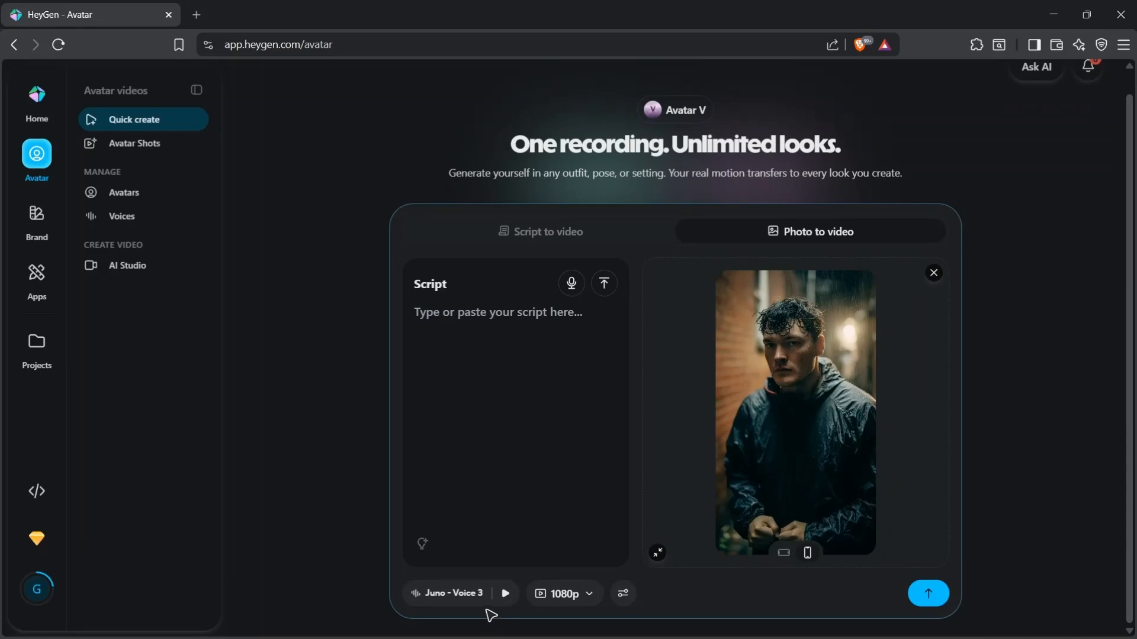
click(624, 594)
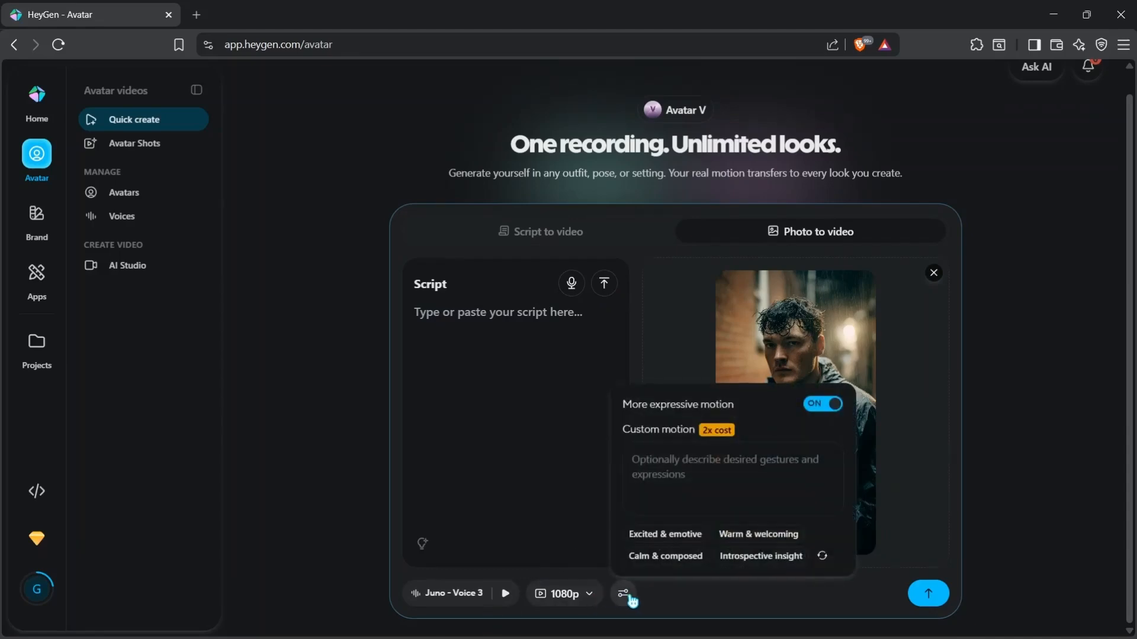
click(631, 598)
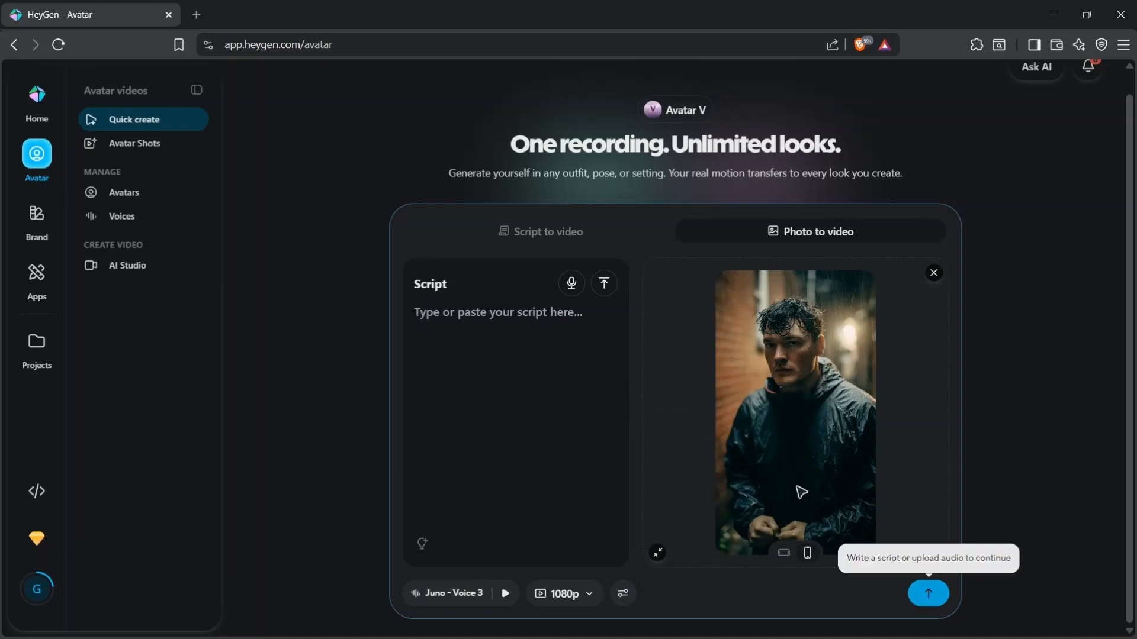
click(546, 243)
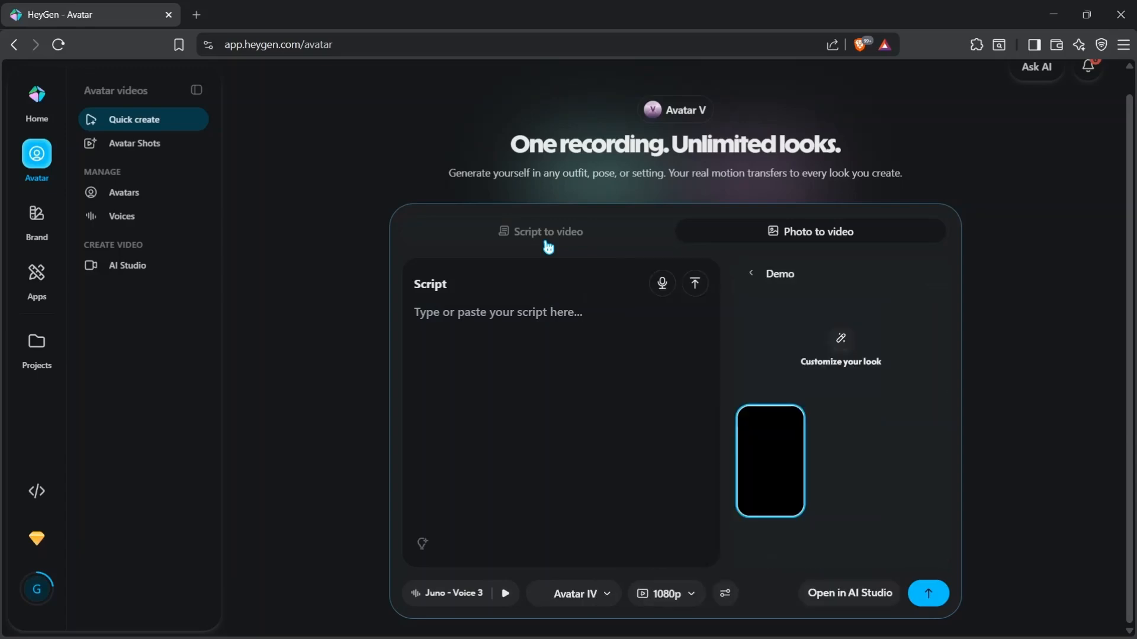
click(800, 232)
click(800, 233)
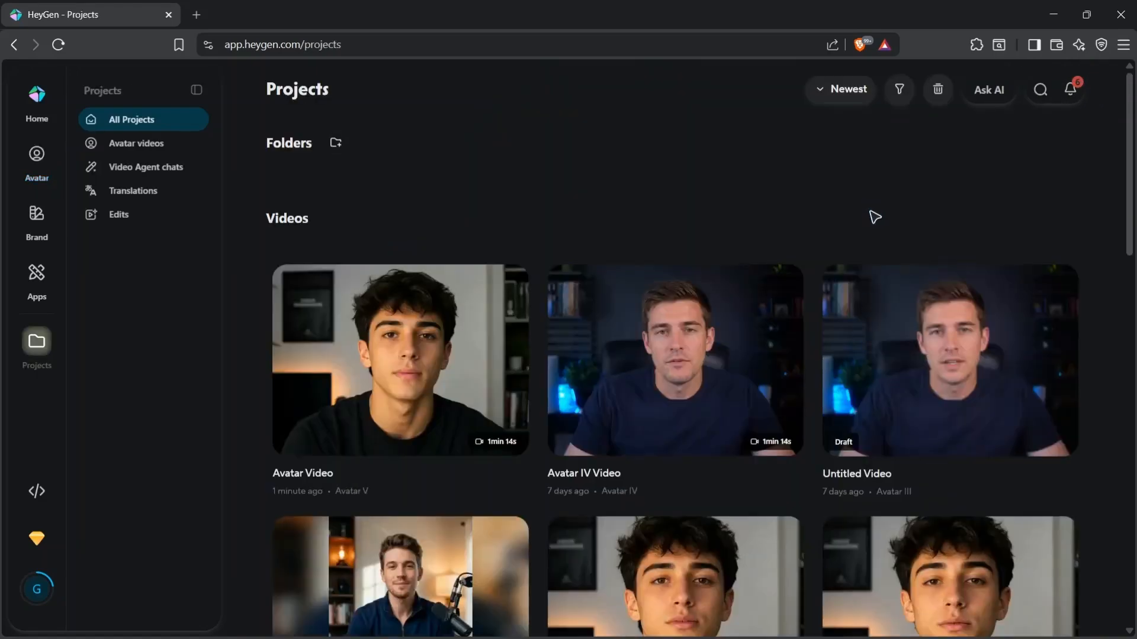
- Open the newly generated Avatar Video from the projects and check its transcript and editing options
click(400, 355)
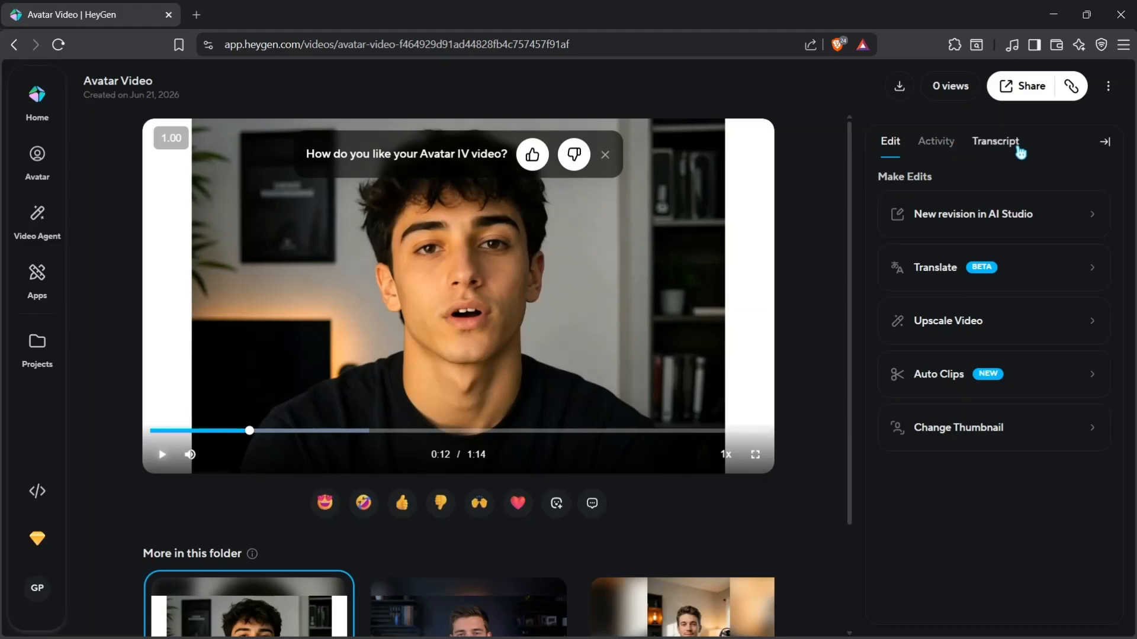
click(995, 147)
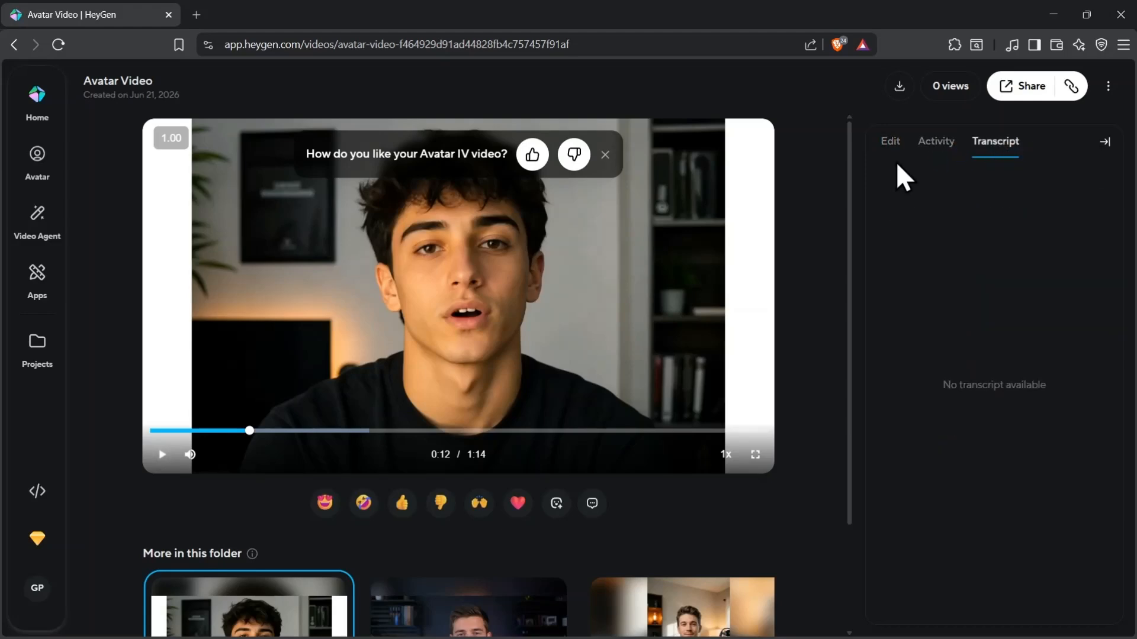
click(892, 144)
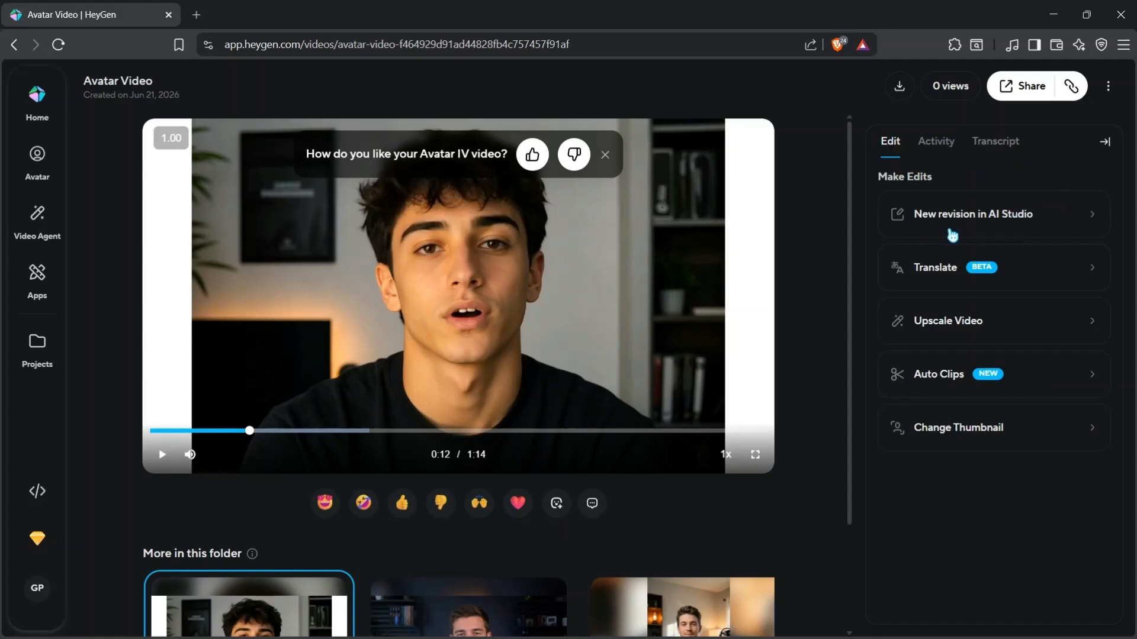
- Start a new revision of the Avatar Video in AI Studio and look through its script
click(1035, 224)
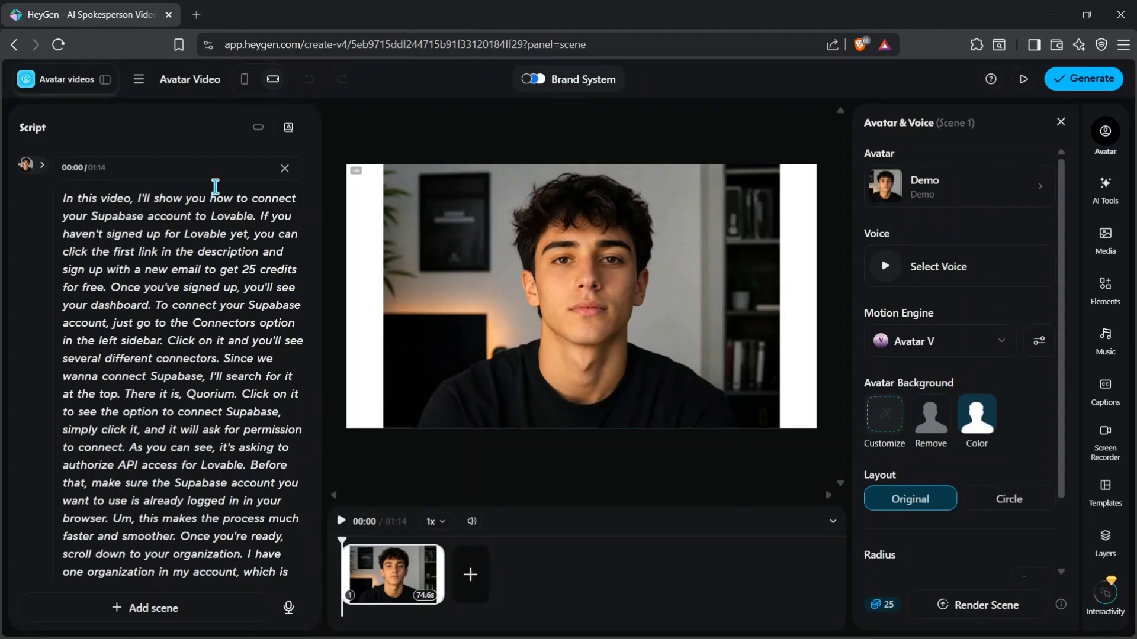
scroll(182, 244, down, 4)
scroll(182, 244, up, 4)
- Examine the Demo avatar's look choices and the motion engine options for Scene 1
click(974, 196)
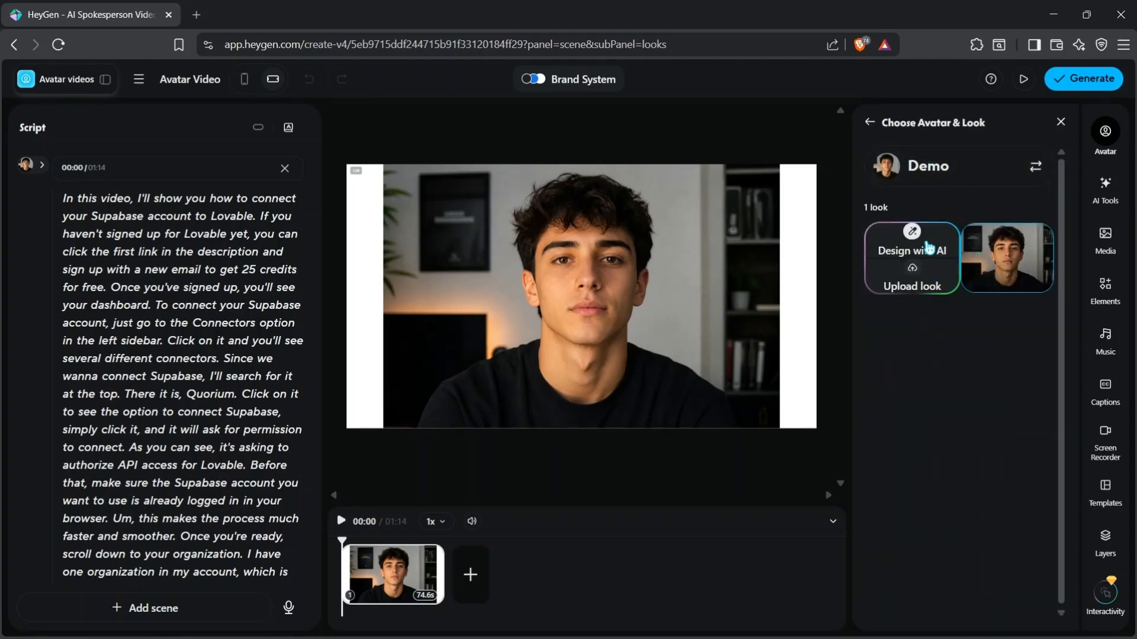
click(870, 124)
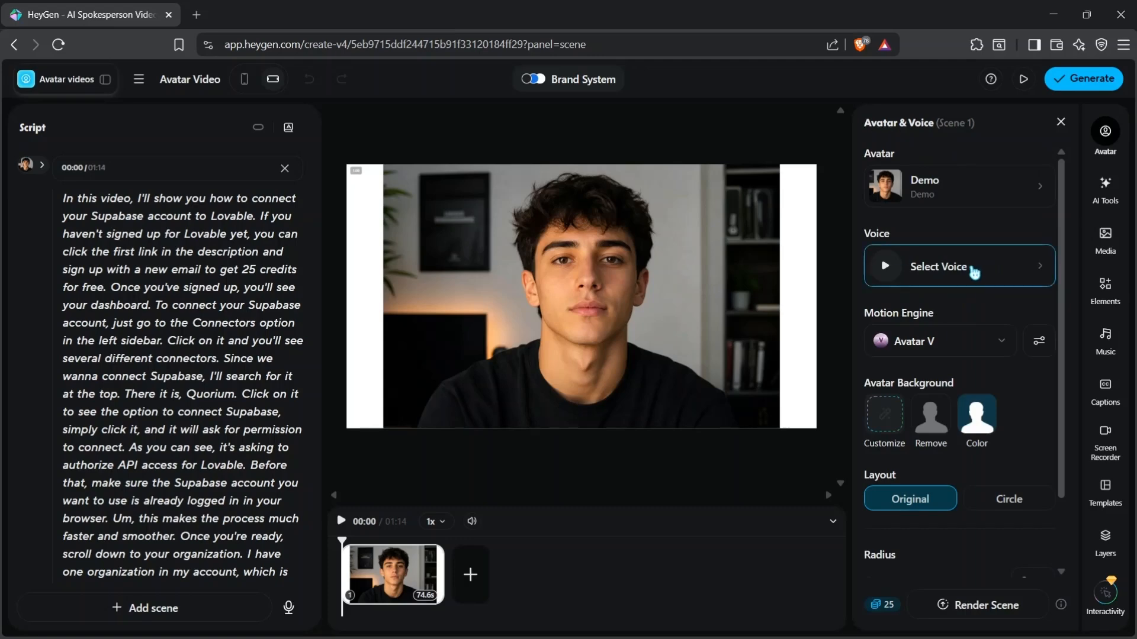
click(980, 346)
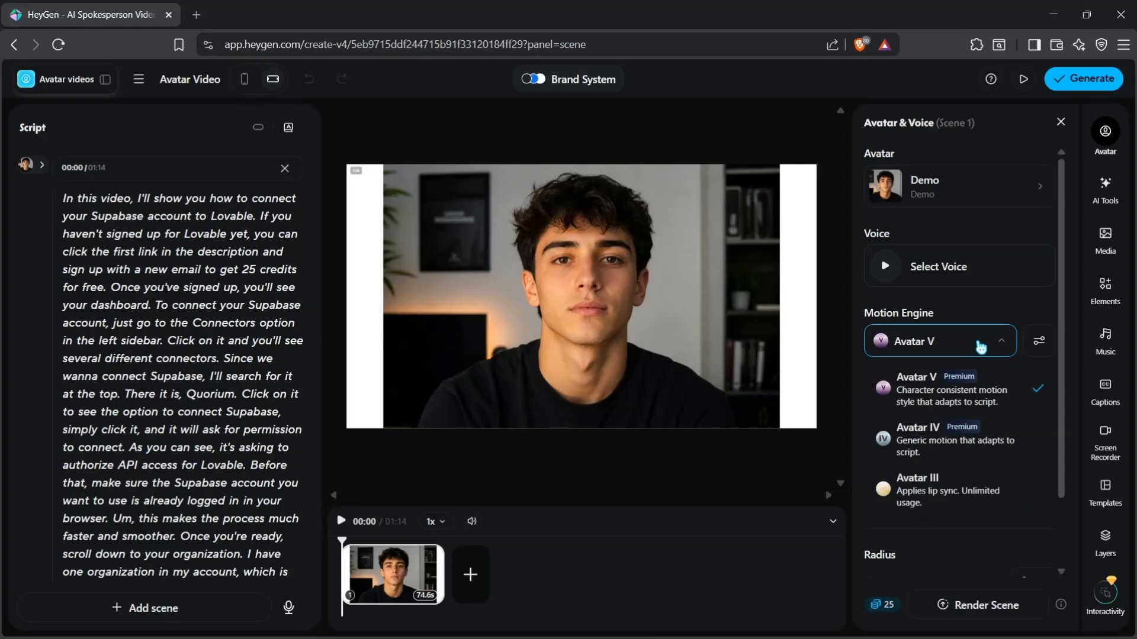
click(1029, 341)
double_click(875, 122)
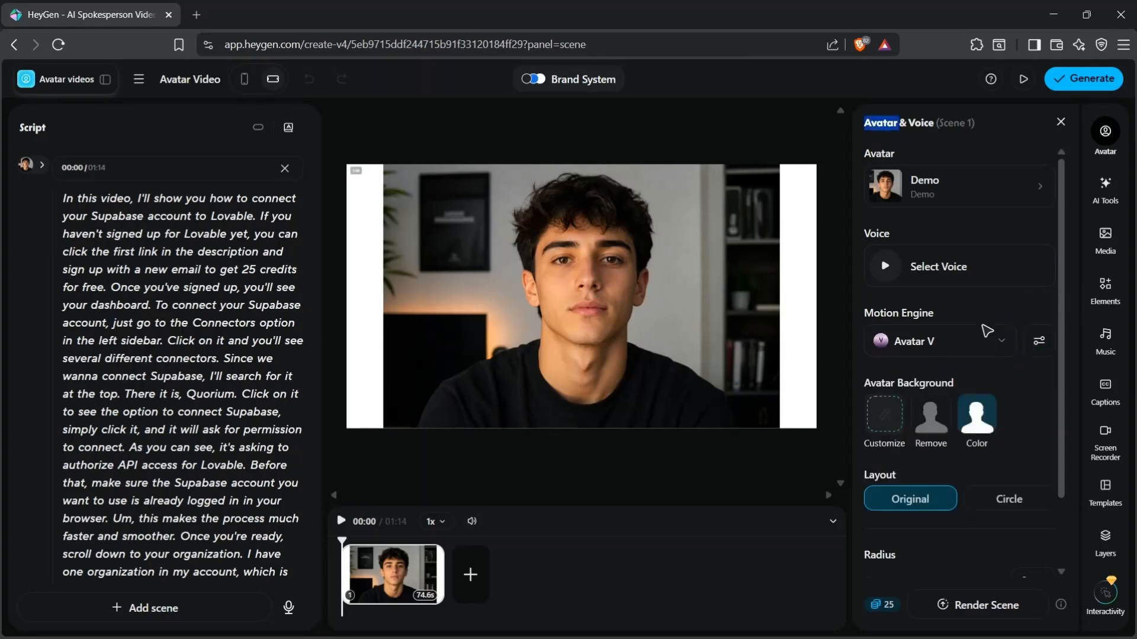
- Remove the background behind the Demo avatar in Scene 1
scroll(992, 310, down, 2)
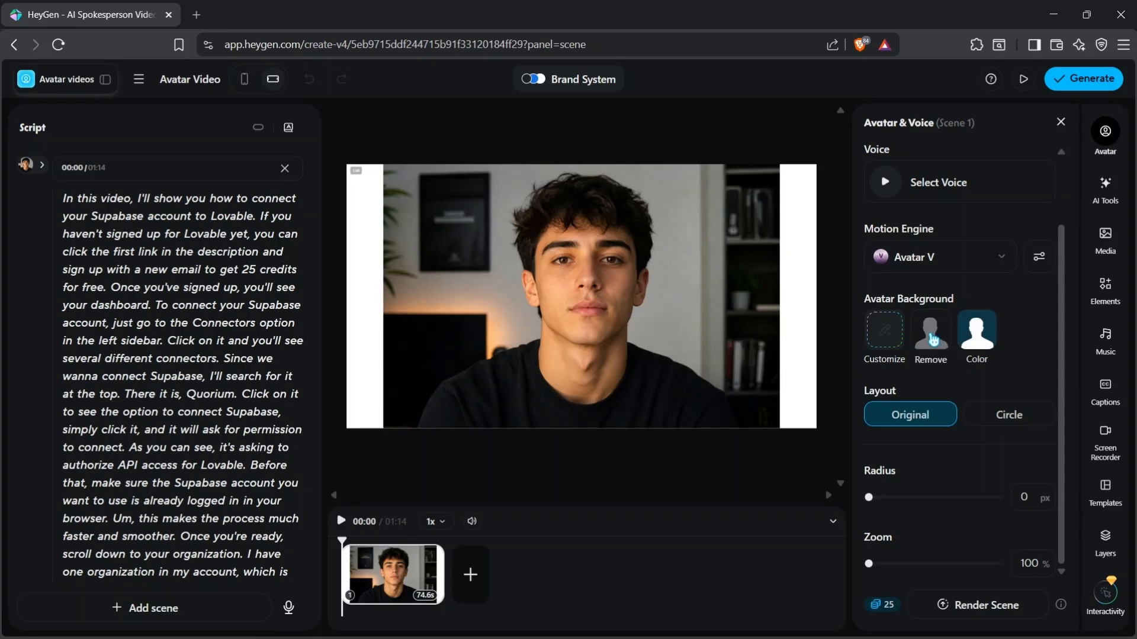
click(934, 340)
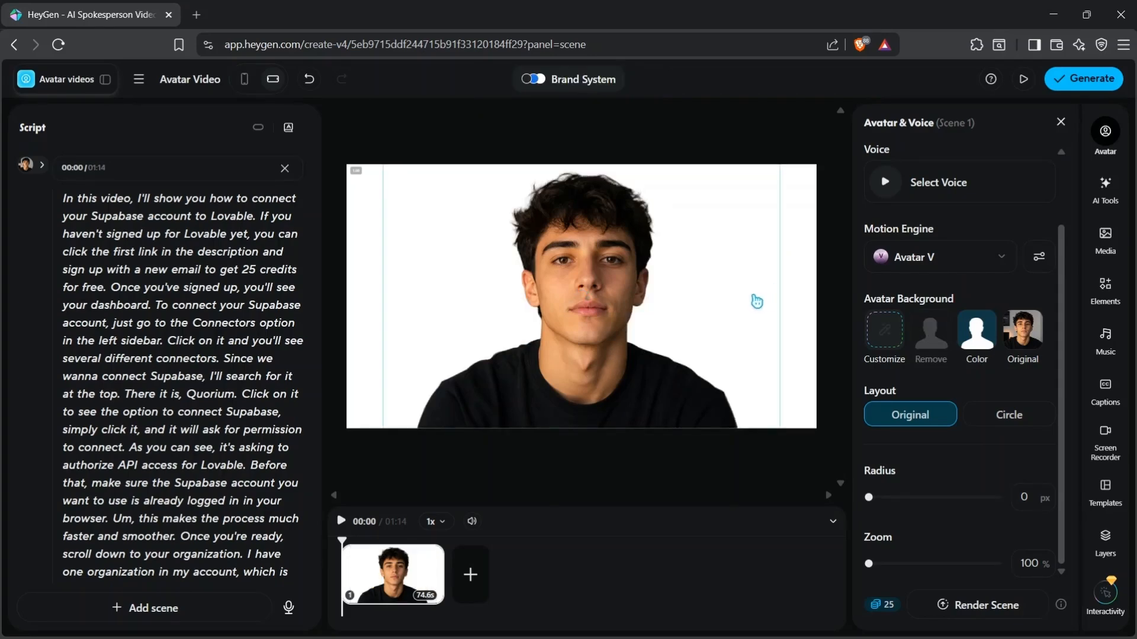
- Examine the stock and uploaded replacement backgrounds for the avatar and the AI image models for generating one
click(891, 335)
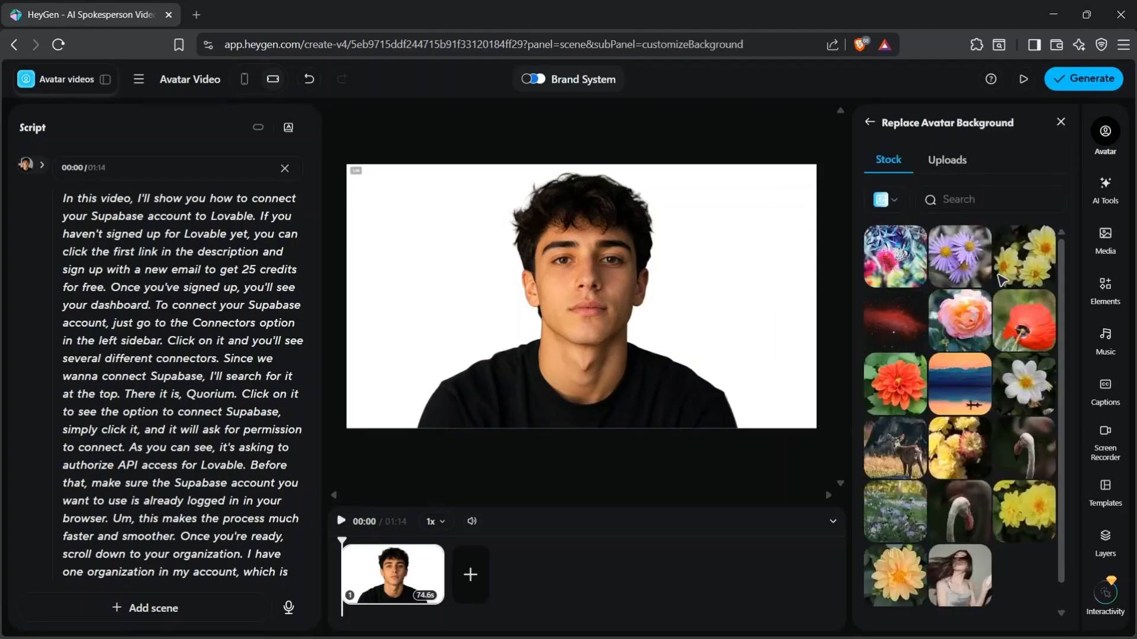
scroll(1001, 280, down, 3)
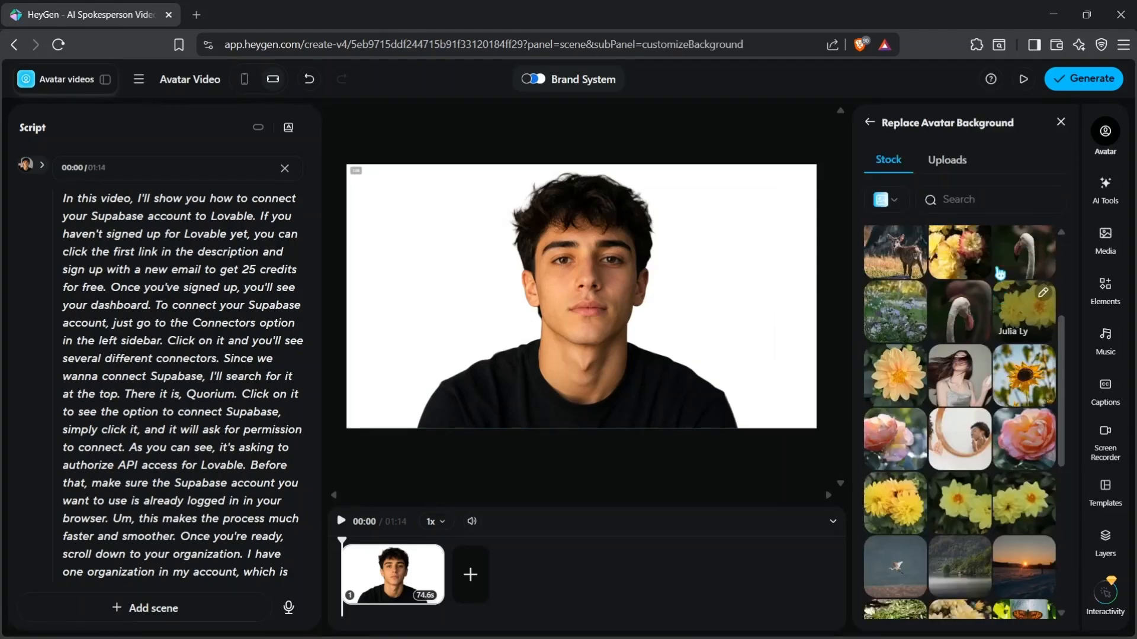
scroll(1000, 274, up, 1)
click(948, 161)
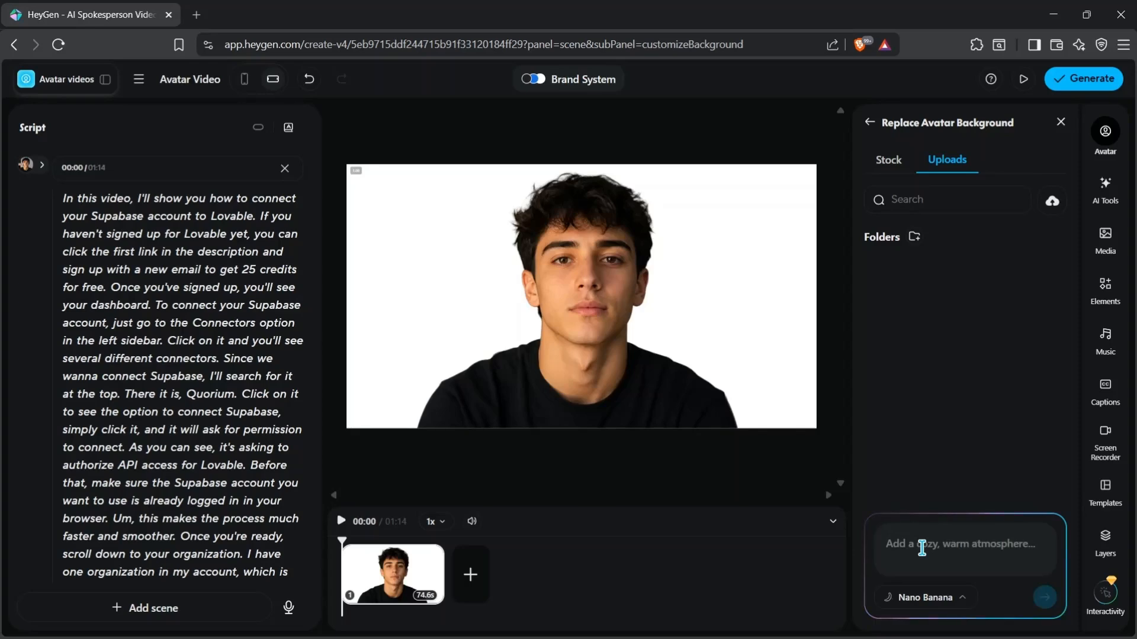
click(948, 610)
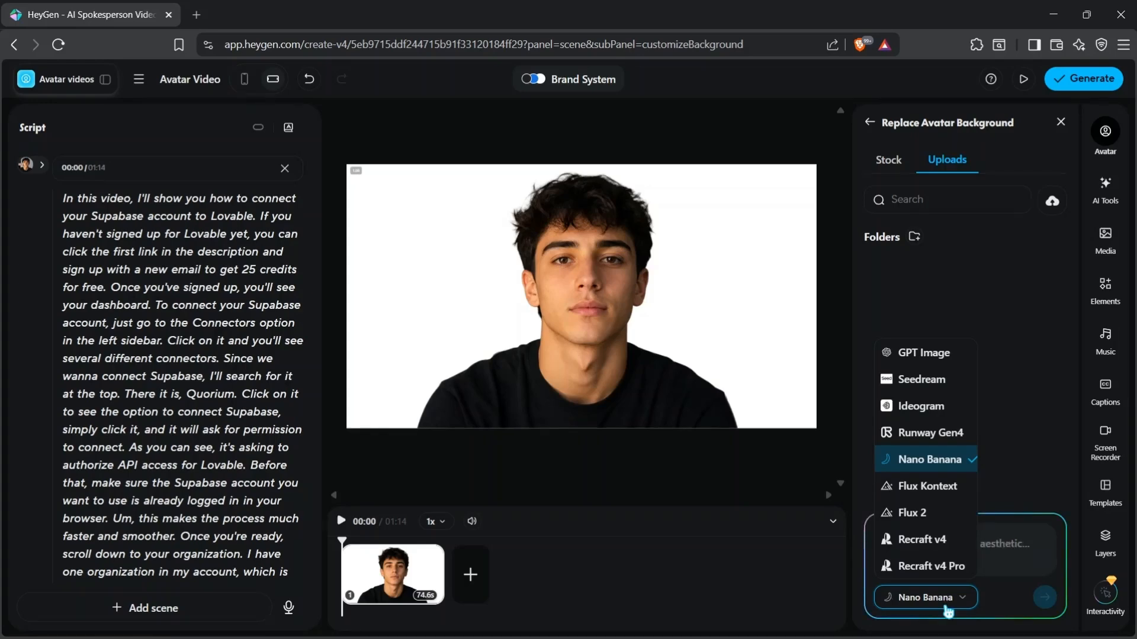
click(948, 610)
click(870, 122)
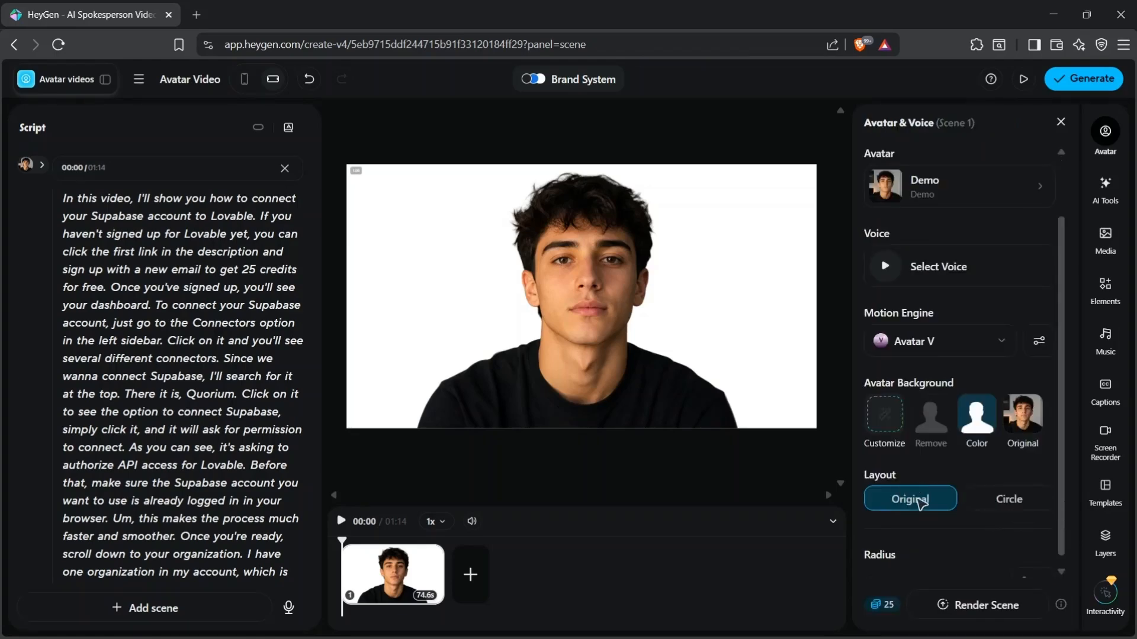
- Set the Demo avatar's layout in Scene 1 to Circle
scroll(919, 502, down, 1)
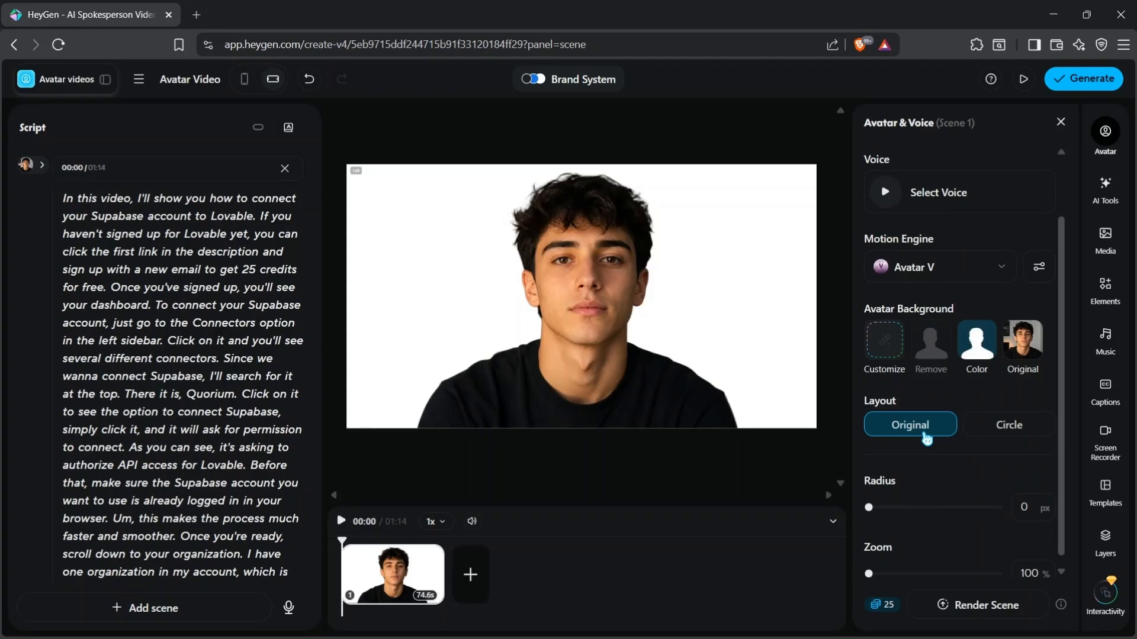
click(1009, 431)
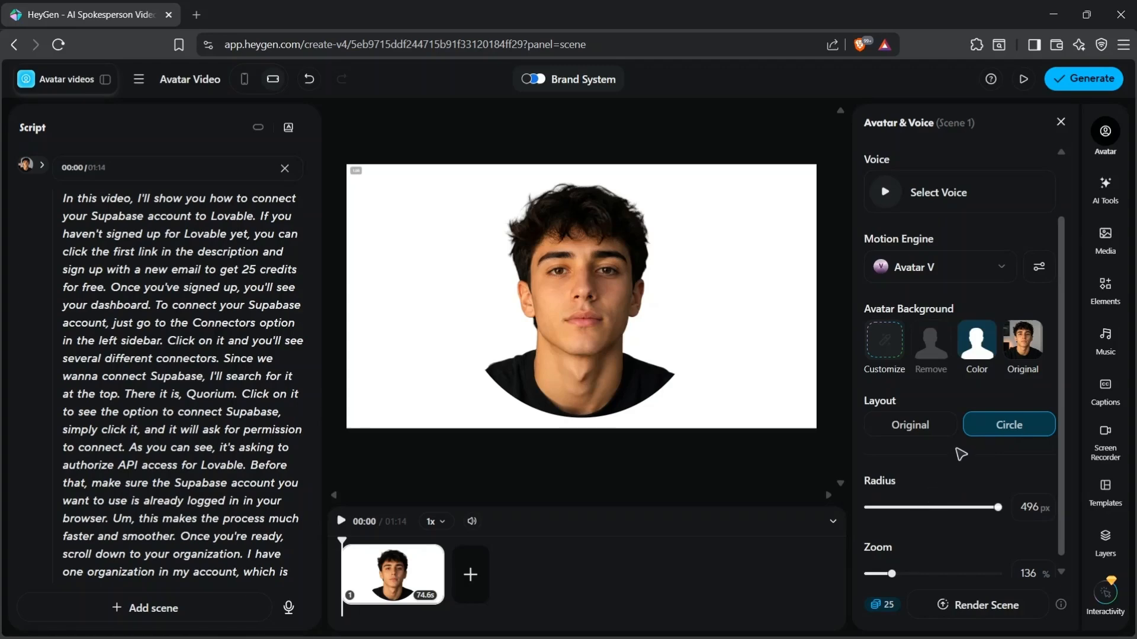
scroll(961, 453, down, 1)
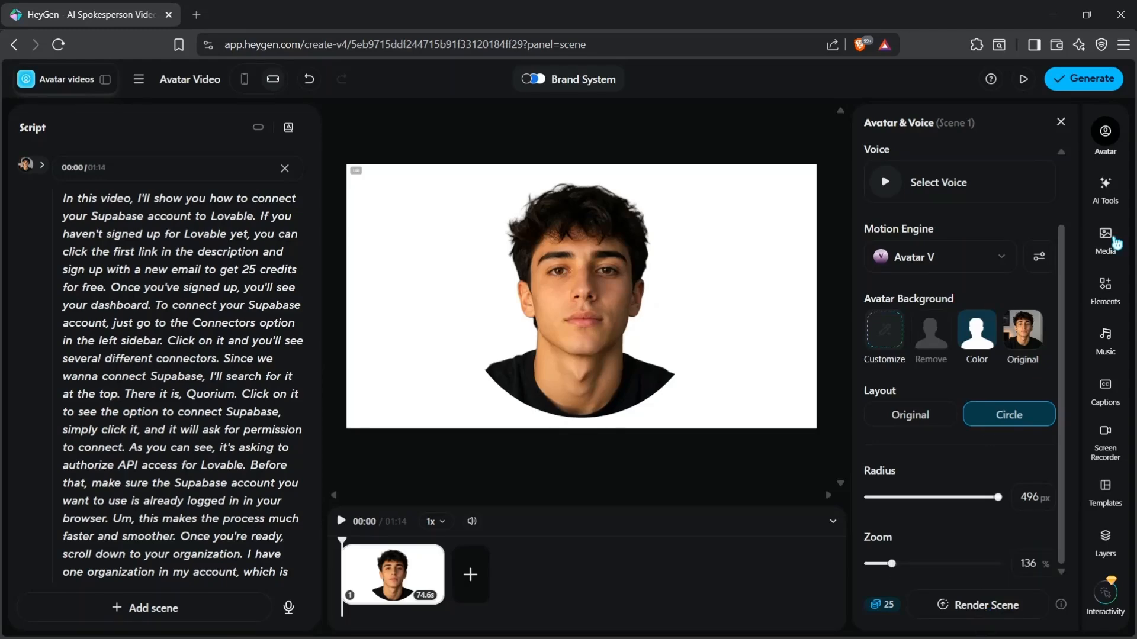
scroll(983, 255, up, 2)
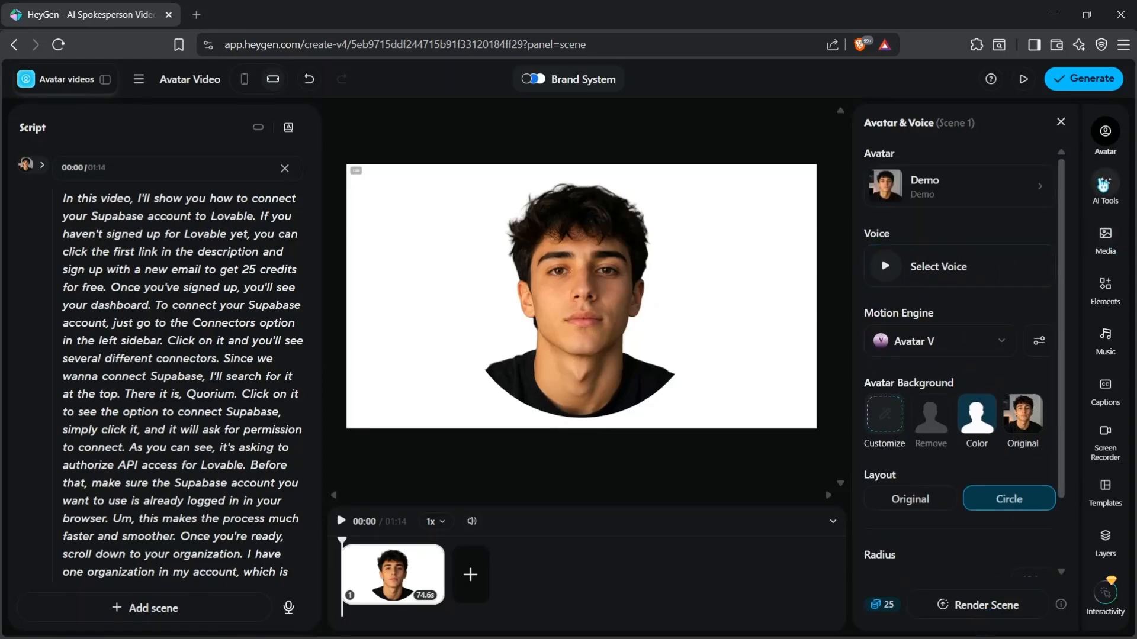
- Look through the AI tools and stock media, and add the Caption motion element to Scene 1
click(1103, 187)
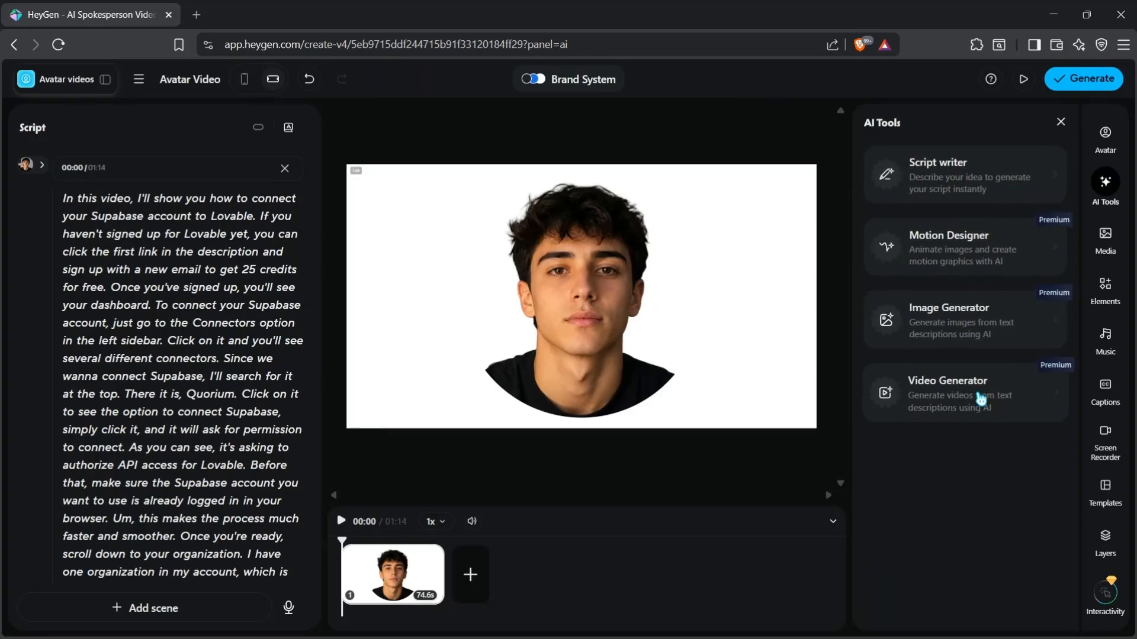
click(1104, 238)
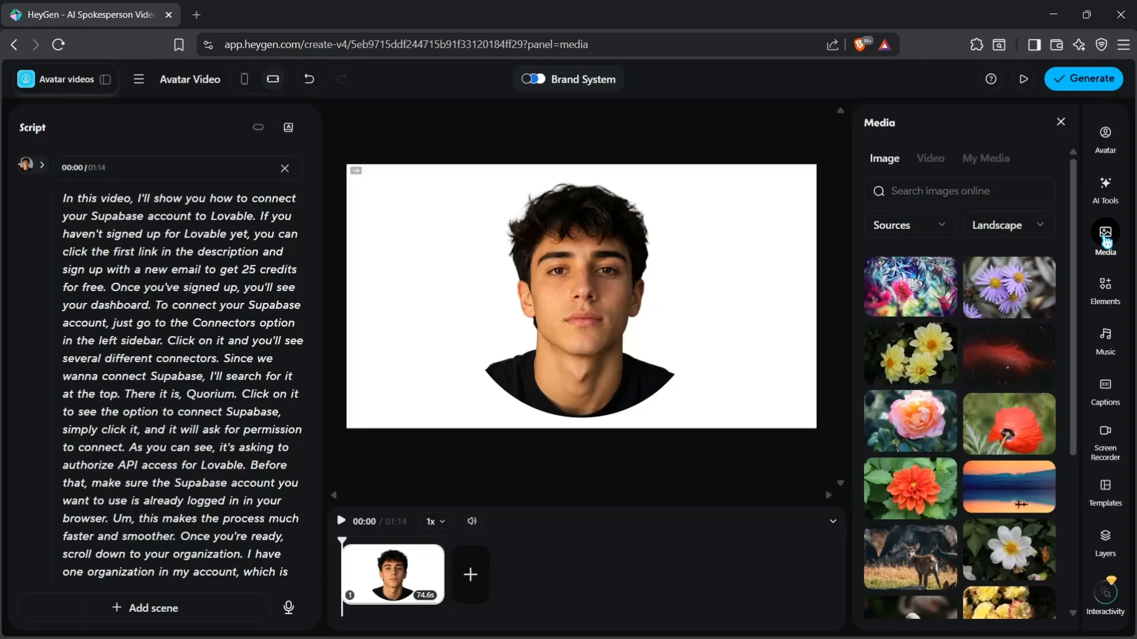
click(1106, 290)
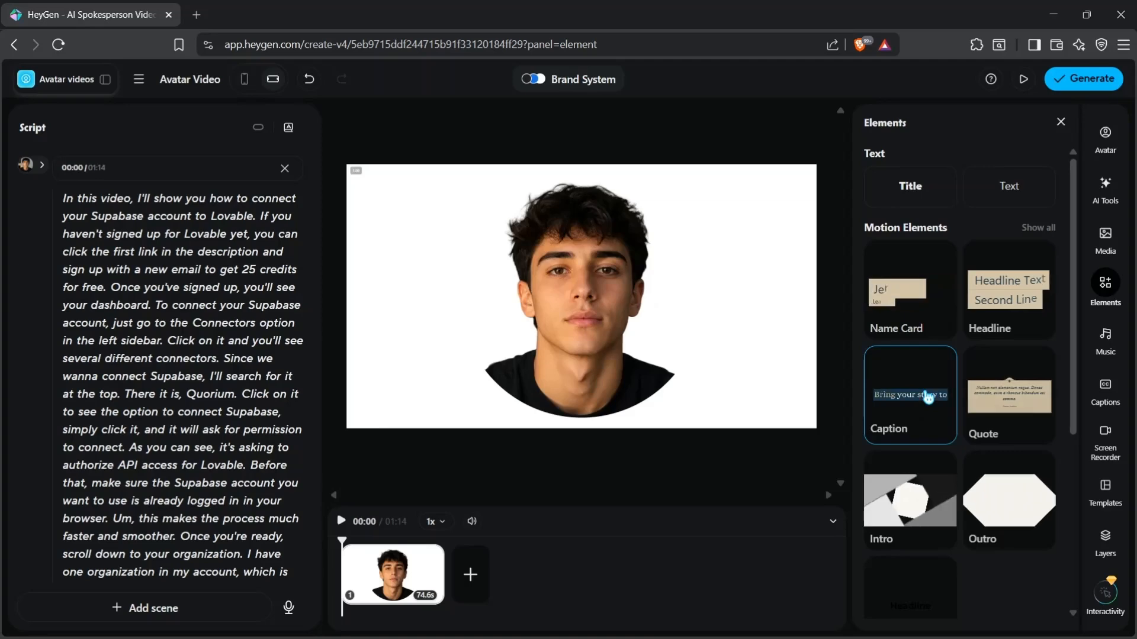
click(928, 398)
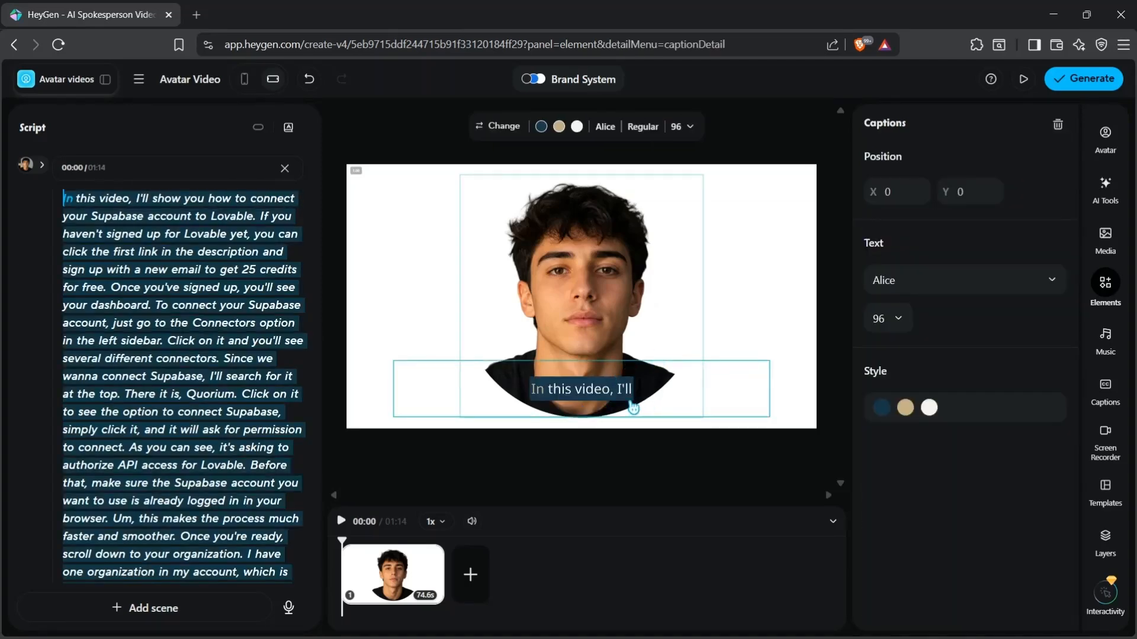
click(971, 286)
click(972, 286)
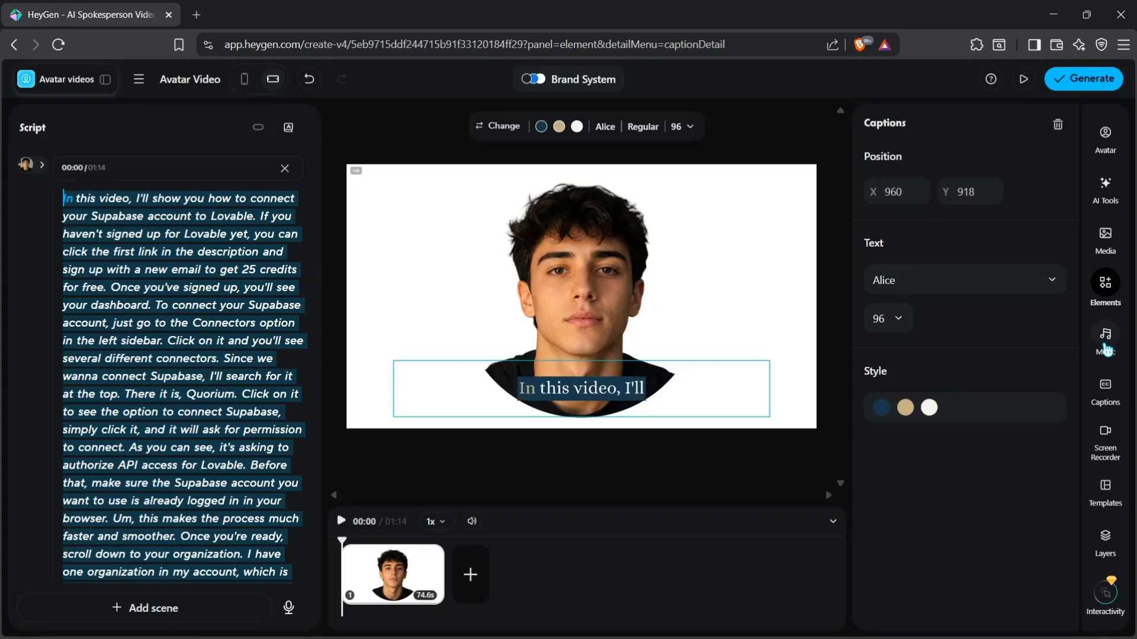
- Examine the background music library and the available caption styles for the video
click(1105, 344)
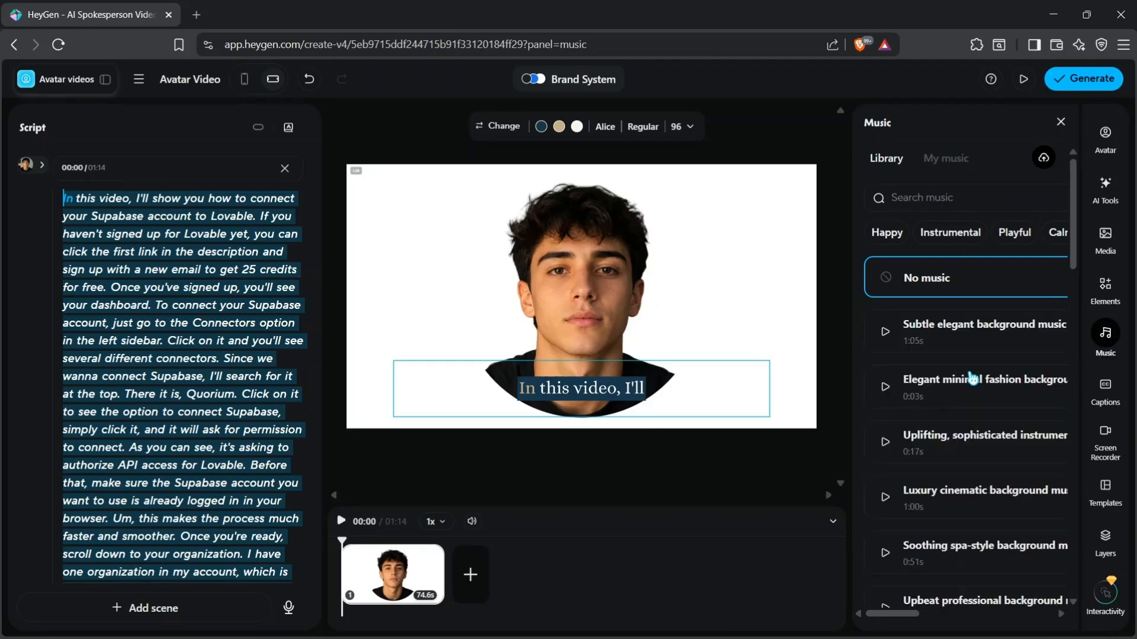
scroll(957, 408, down, 4)
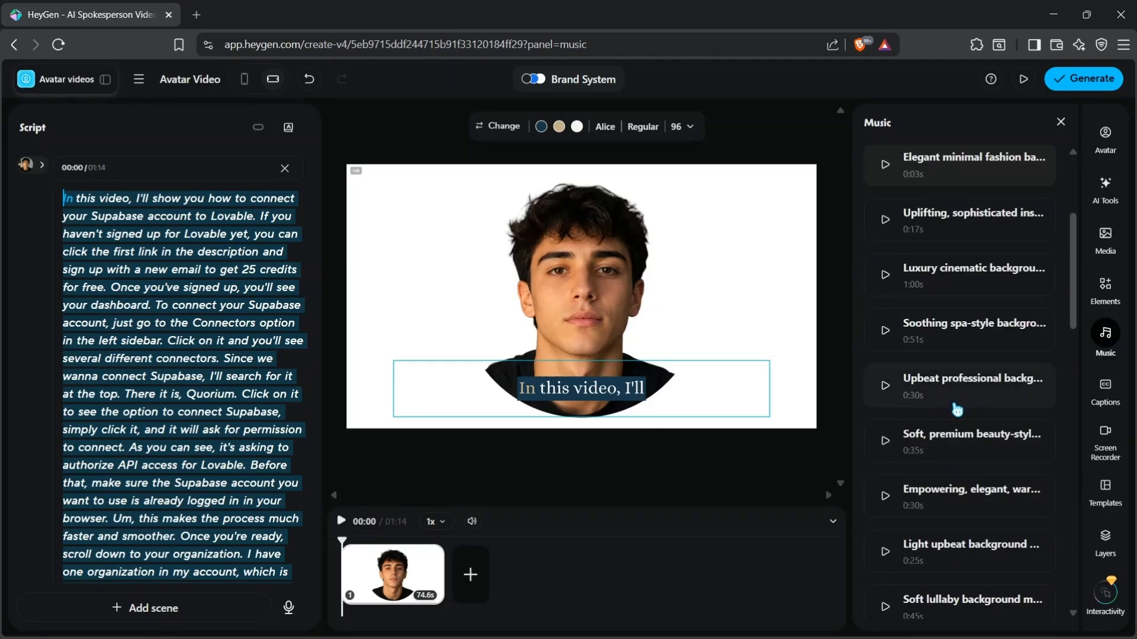
scroll(956, 409, down, 4)
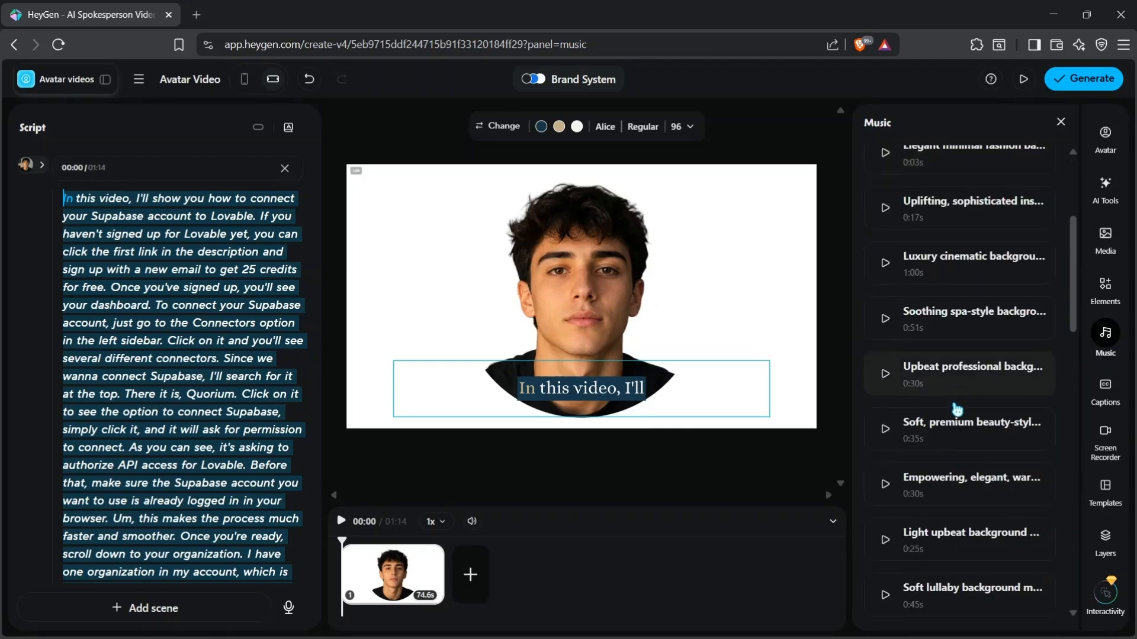
click(1106, 391)
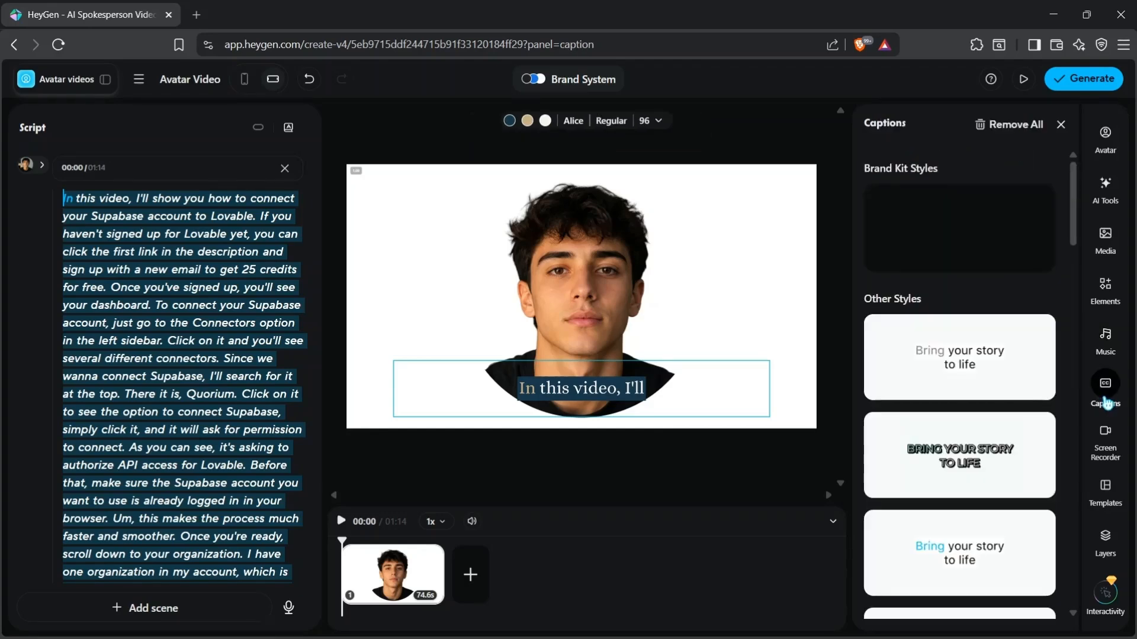
scroll(975, 353, down, 4)
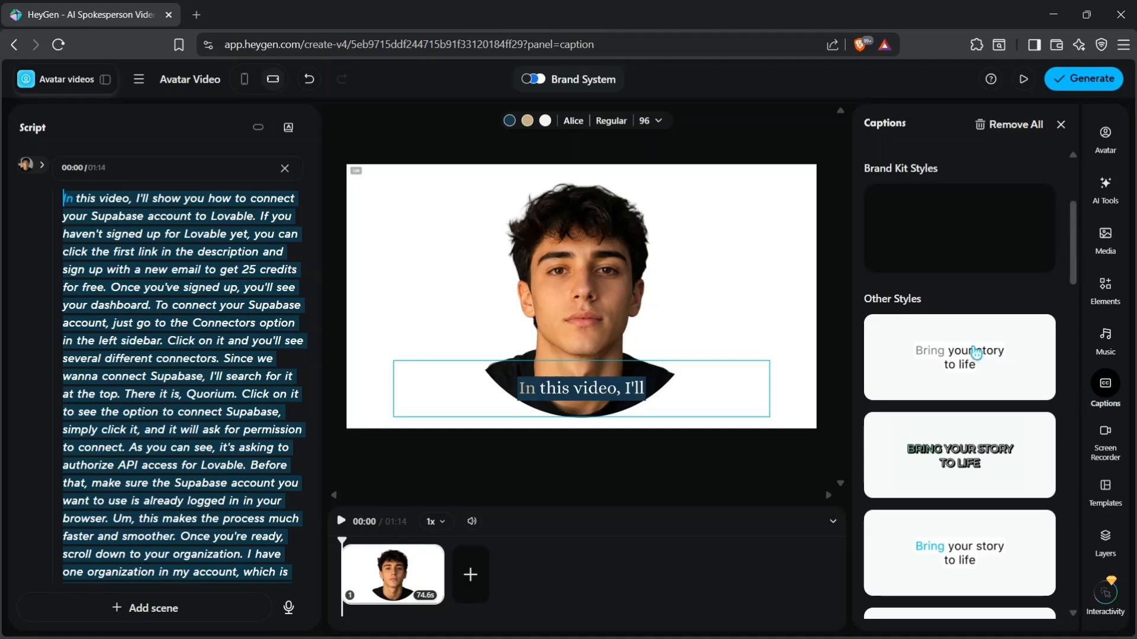
scroll(975, 353, down, 5)
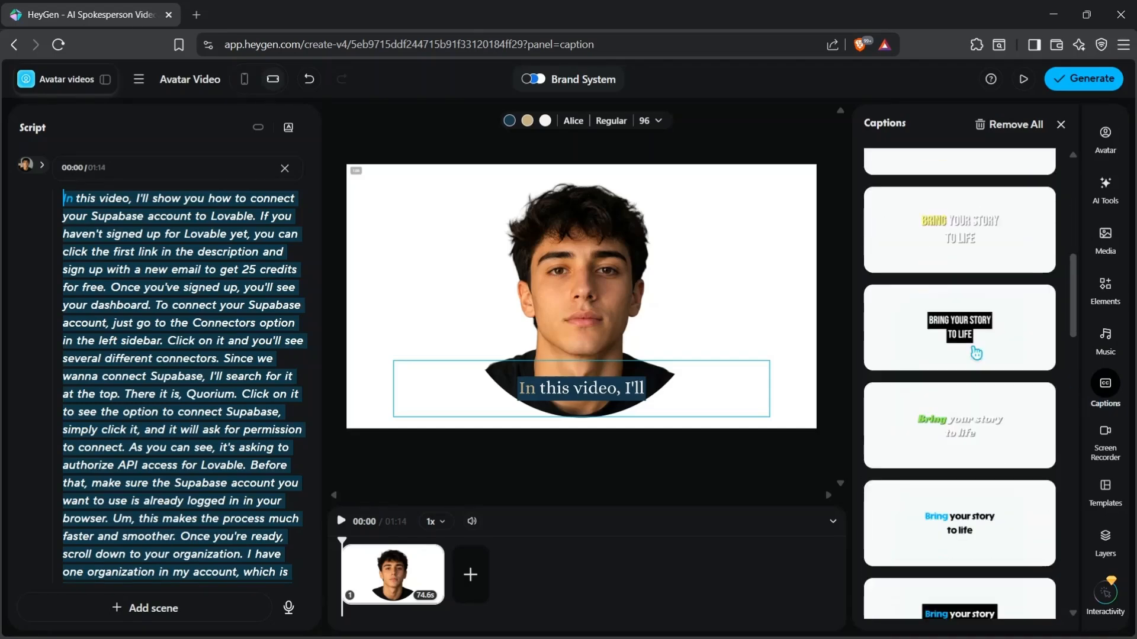
scroll(975, 353, up, 8)
scroll(976, 352, up, 1)
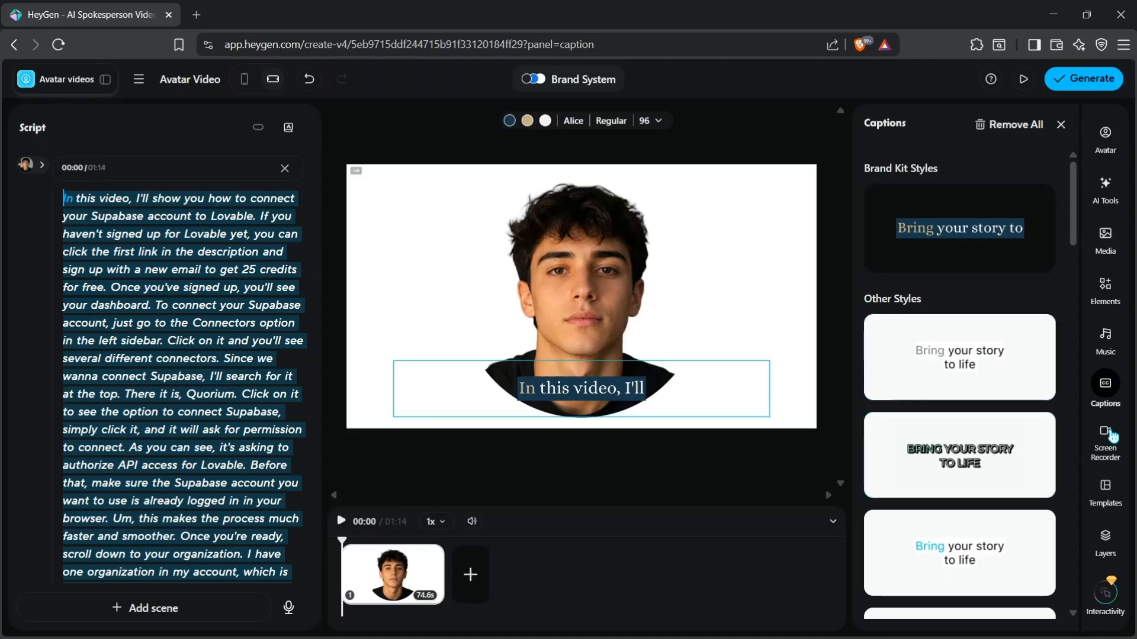
- Dismiss the Upload Screen Recordings promotion and examine the AI Screen Recorder's features and recording options
click(1111, 441)
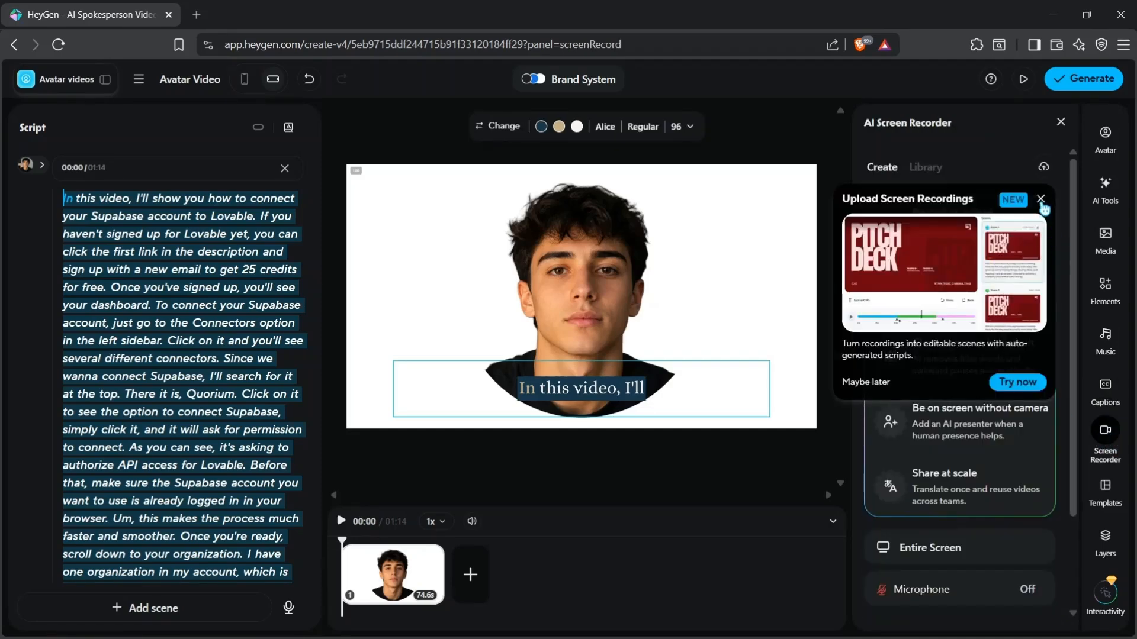
click(1041, 200)
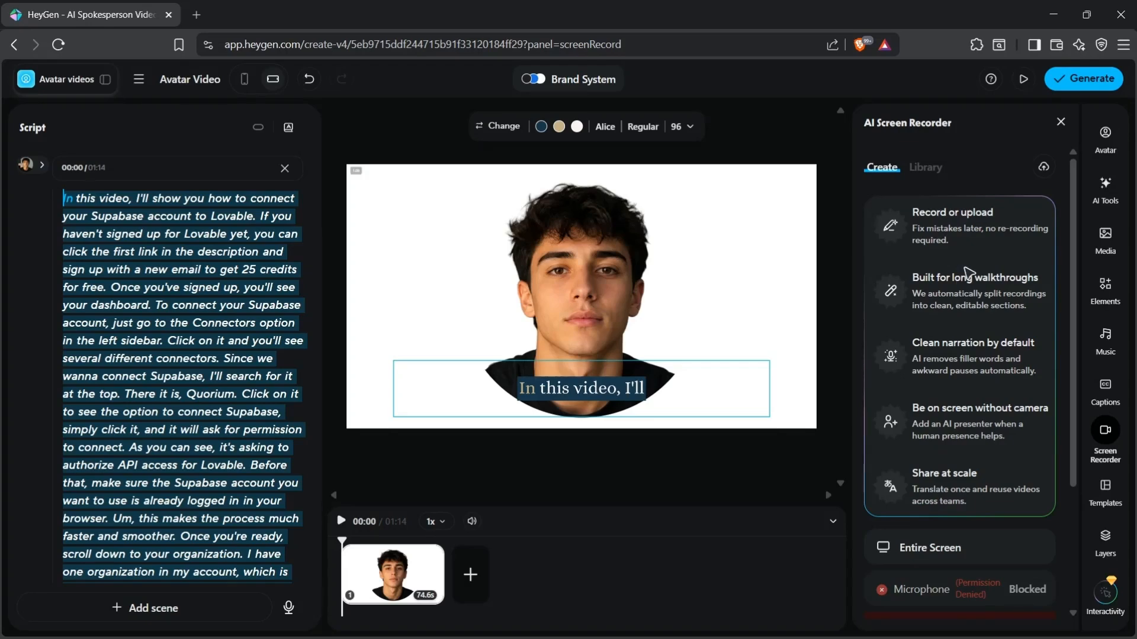
scroll(973, 284, down, 3)
scroll(982, 296, up, 3)
scroll(998, 391, down, 1)
scroll(997, 391, up, 1)
- Examine the ready-made video templates and the layers in Scene 1
click(1104, 494)
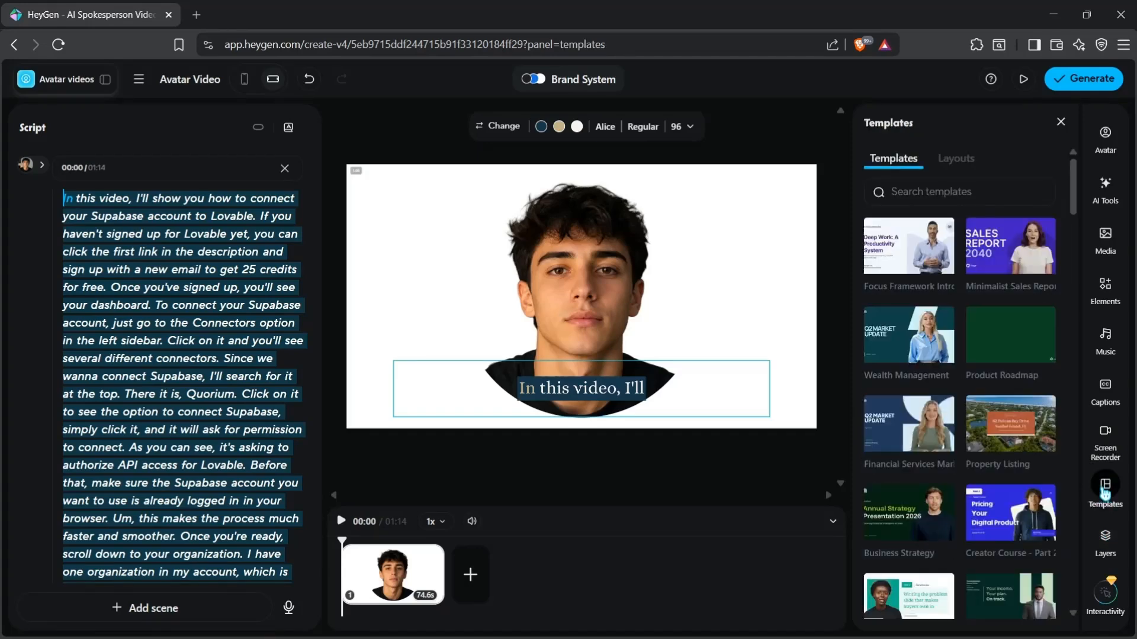
scroll(1005, 339, down, 4)
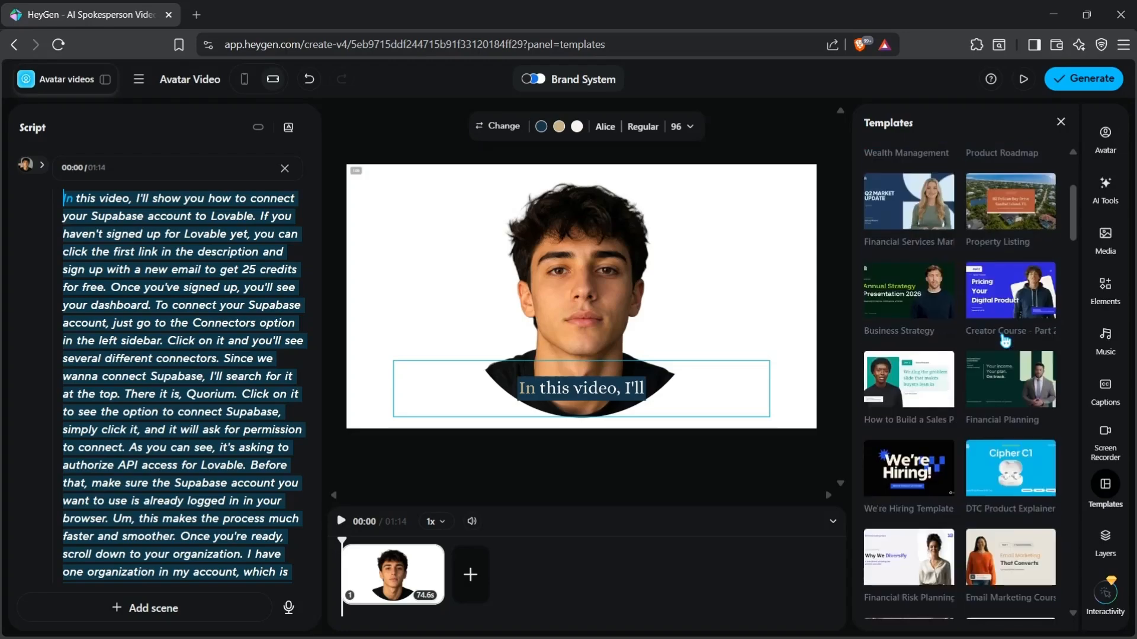
scroll(1005, 340, down, 4)
scroll(1008, 361, up, 8)
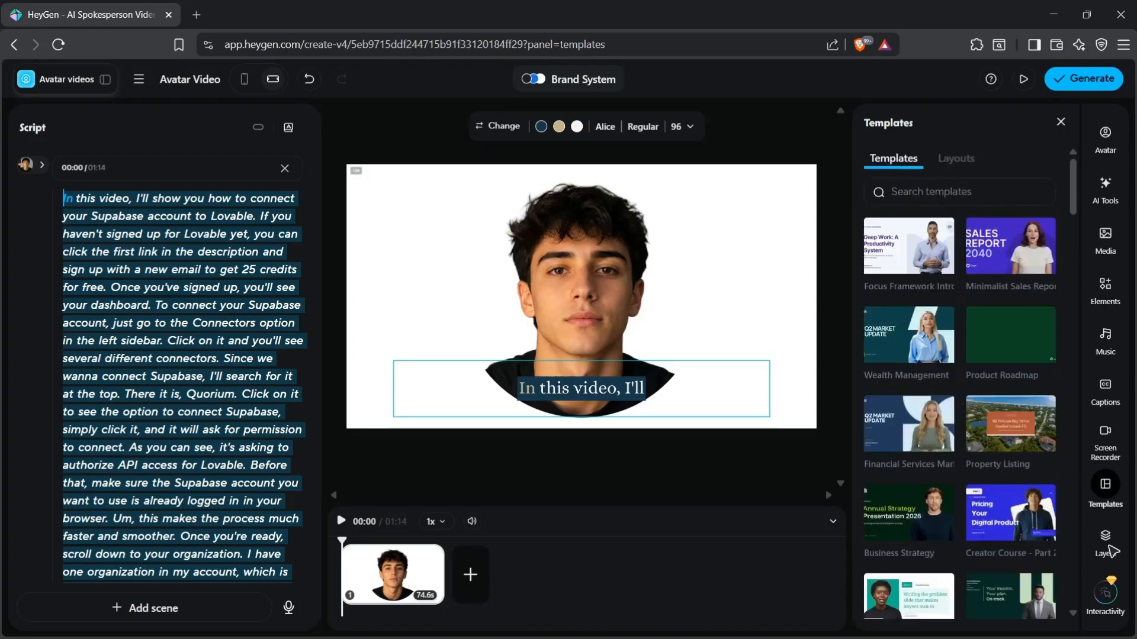
click(1109, 548)
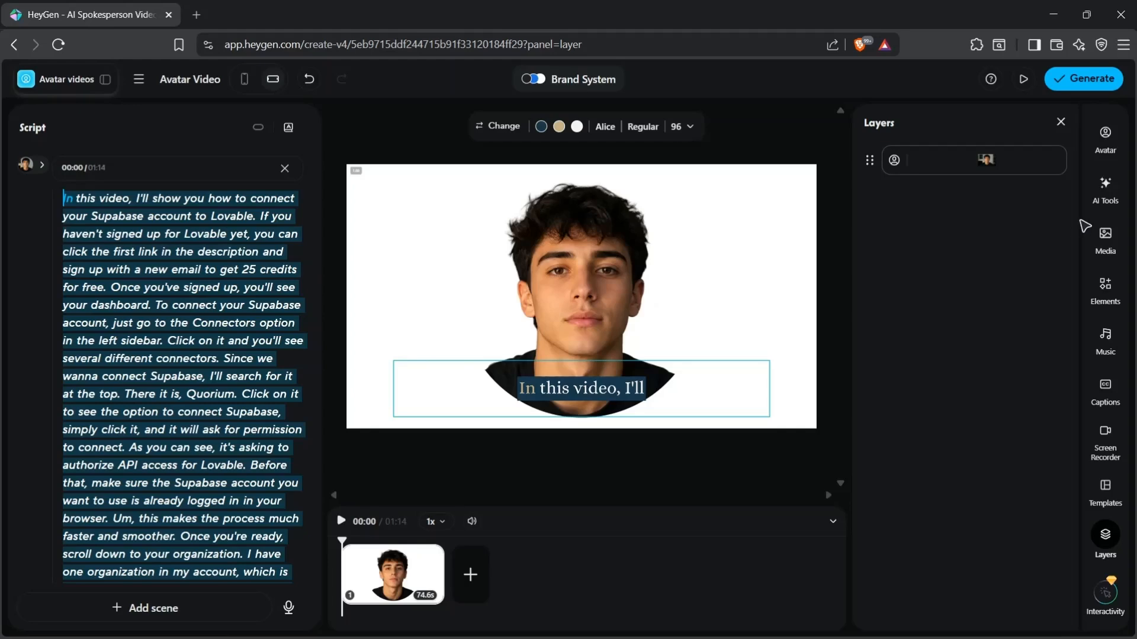
click(1061, 124)
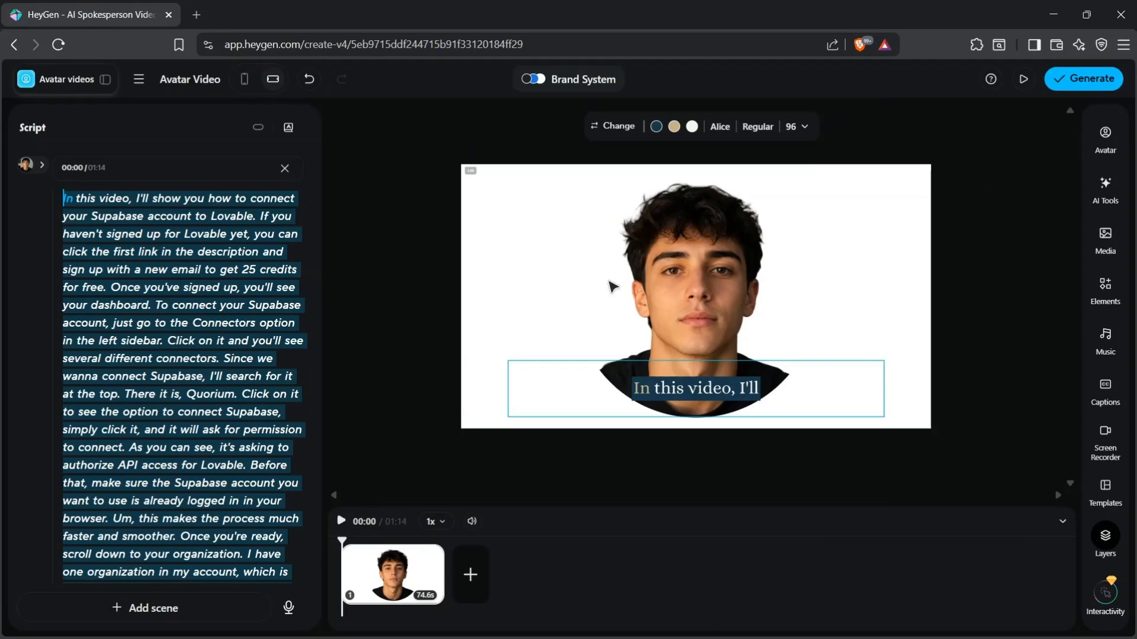
scroll(613, 287, up, 2)
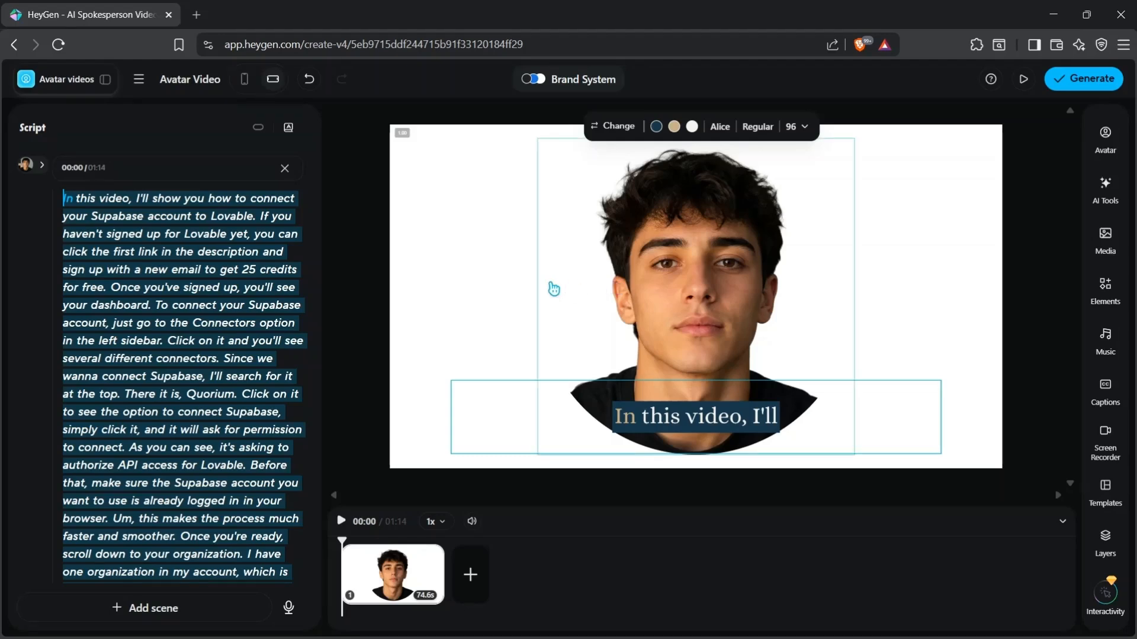
- Leave the video editor for the App Library and examine the featured apps and the full app list
click(108, 84)
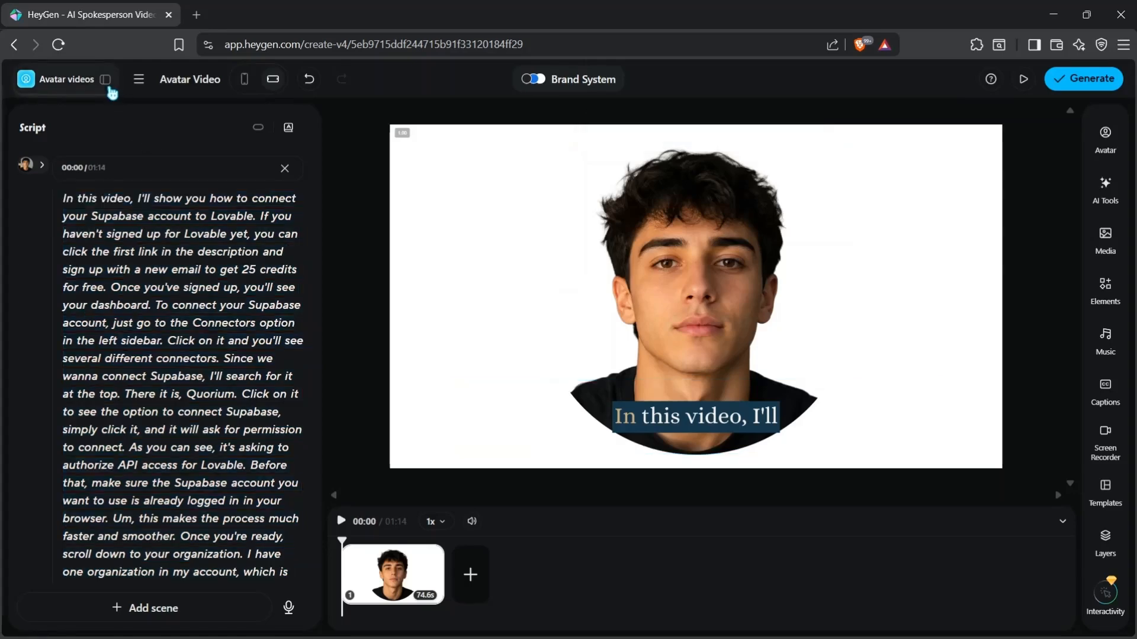
mouse_move(105, 79)
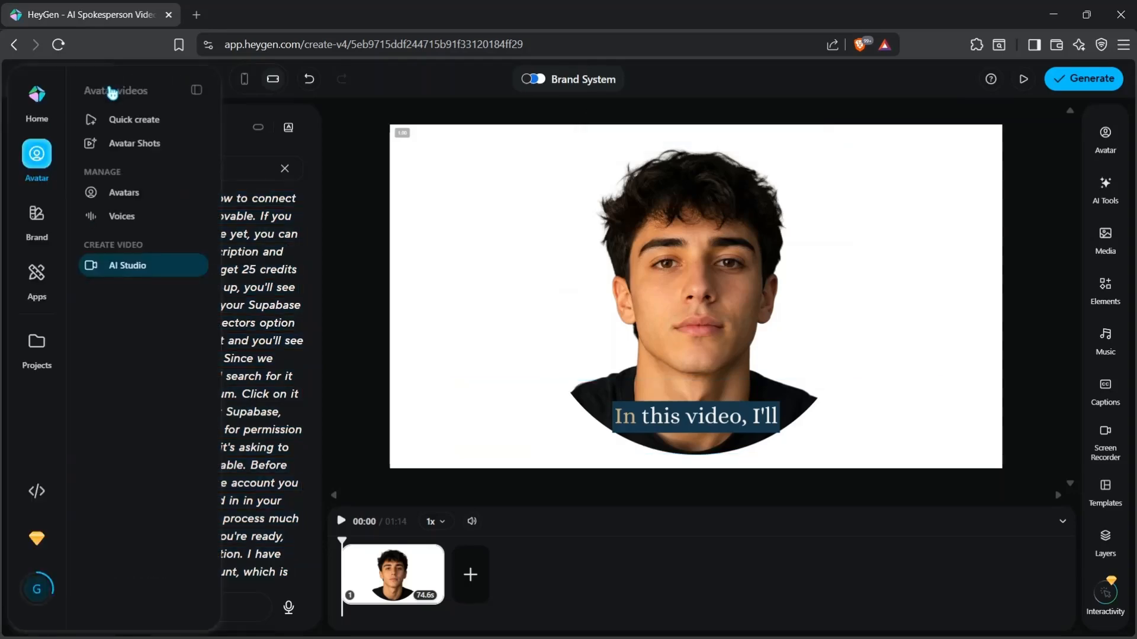
click(51, 287)
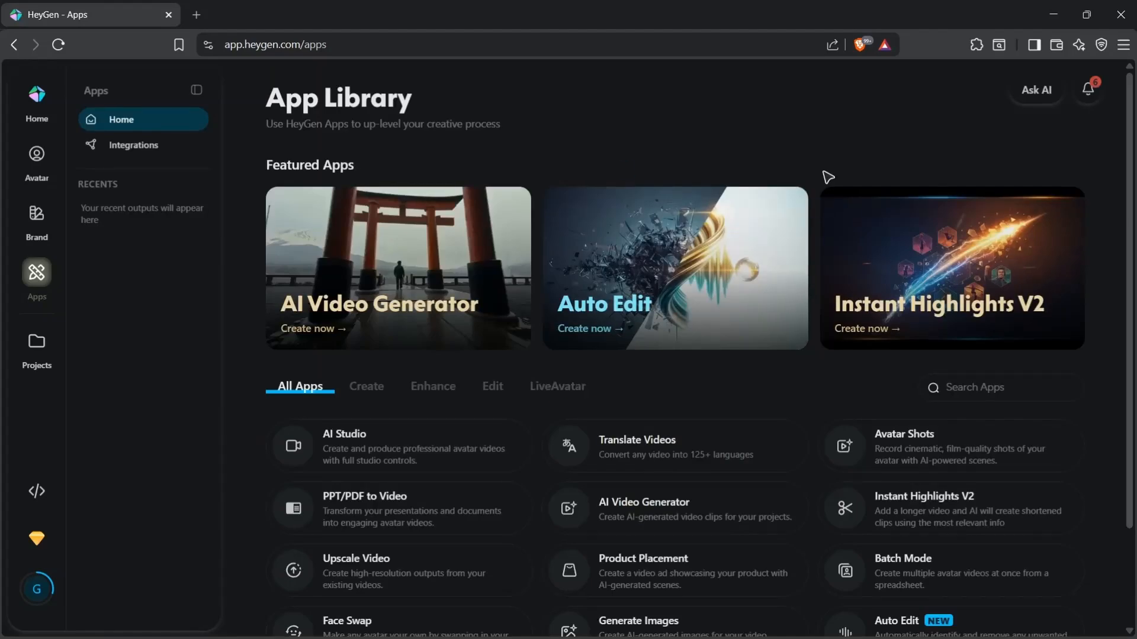
scroll(826, 181, down, 2)
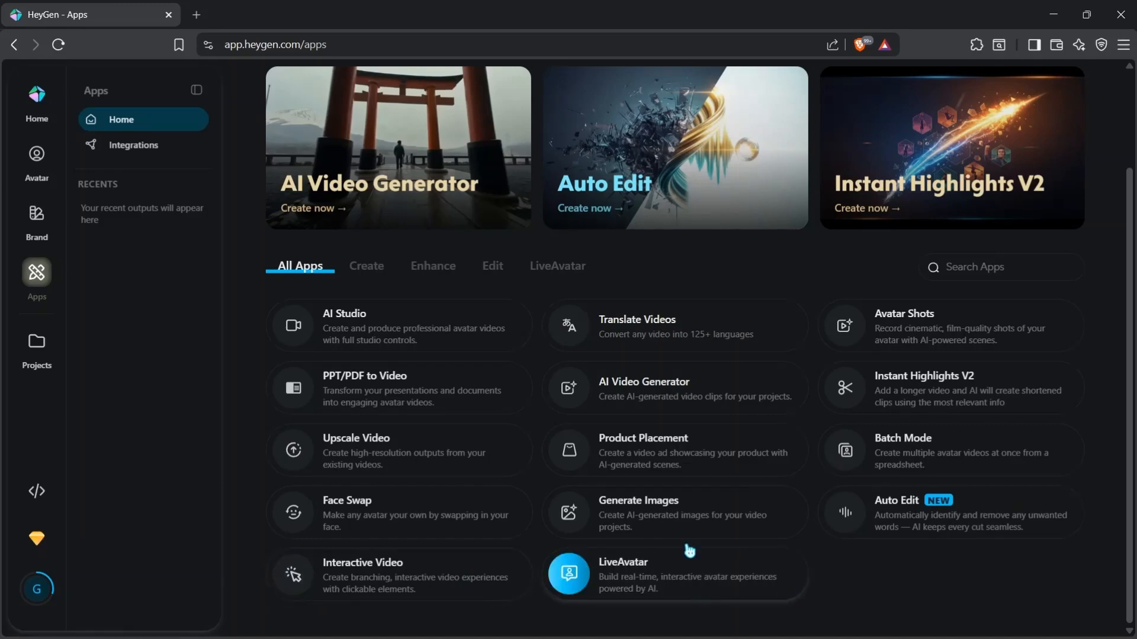
scroll(831, 279, up, 2)
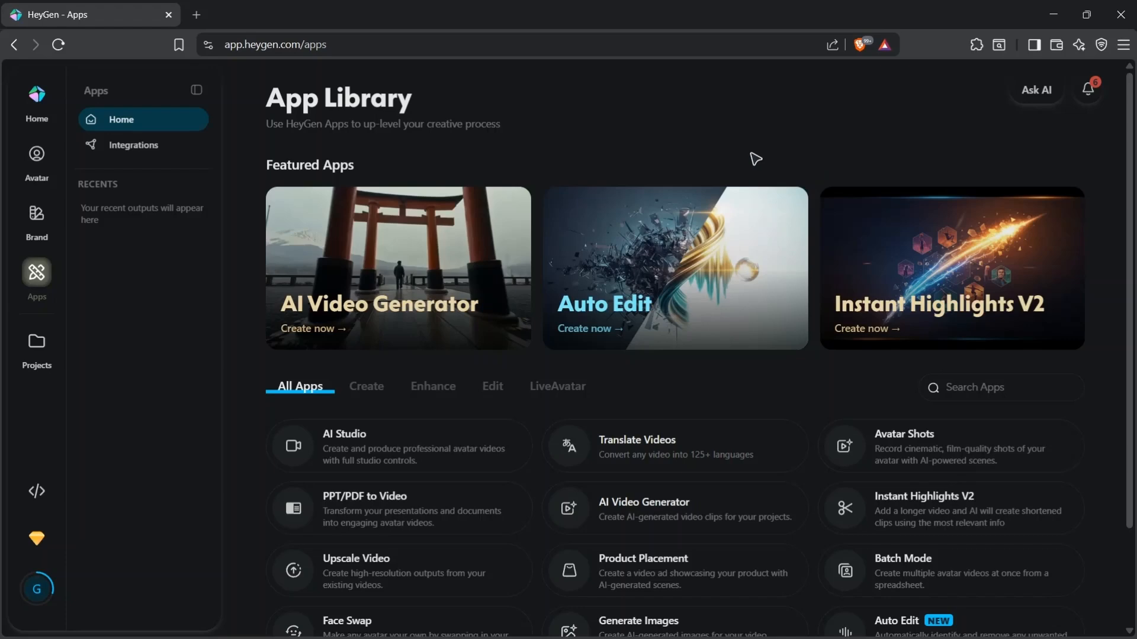
- Examine the third-party integrations available for connecting with other tools
click(163, 153)
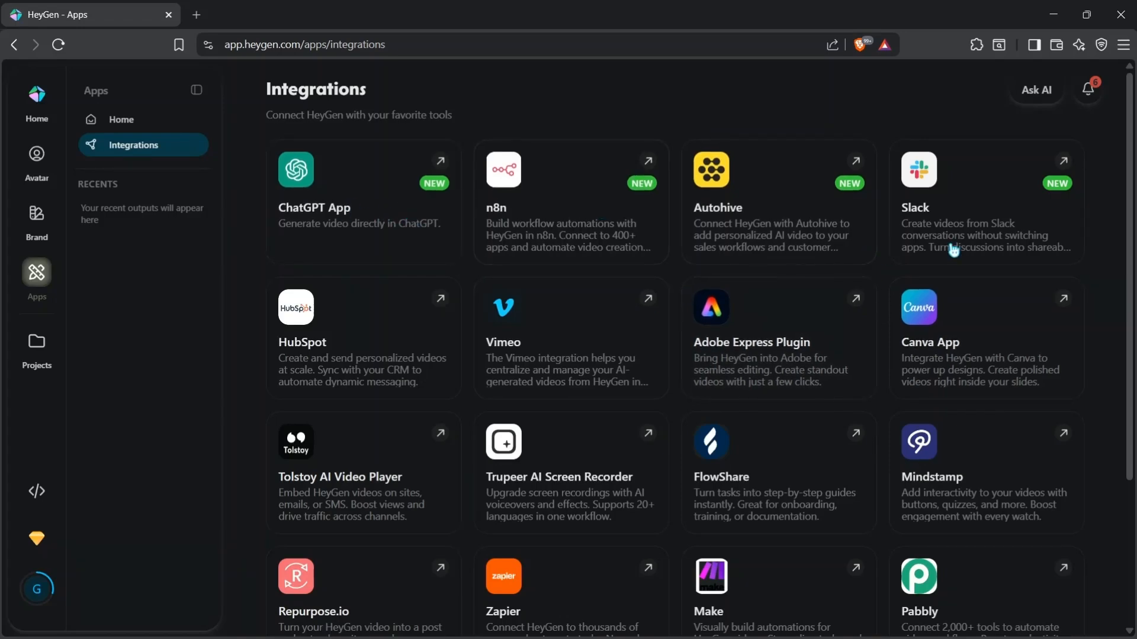
scroll(778, 284, down, 3)
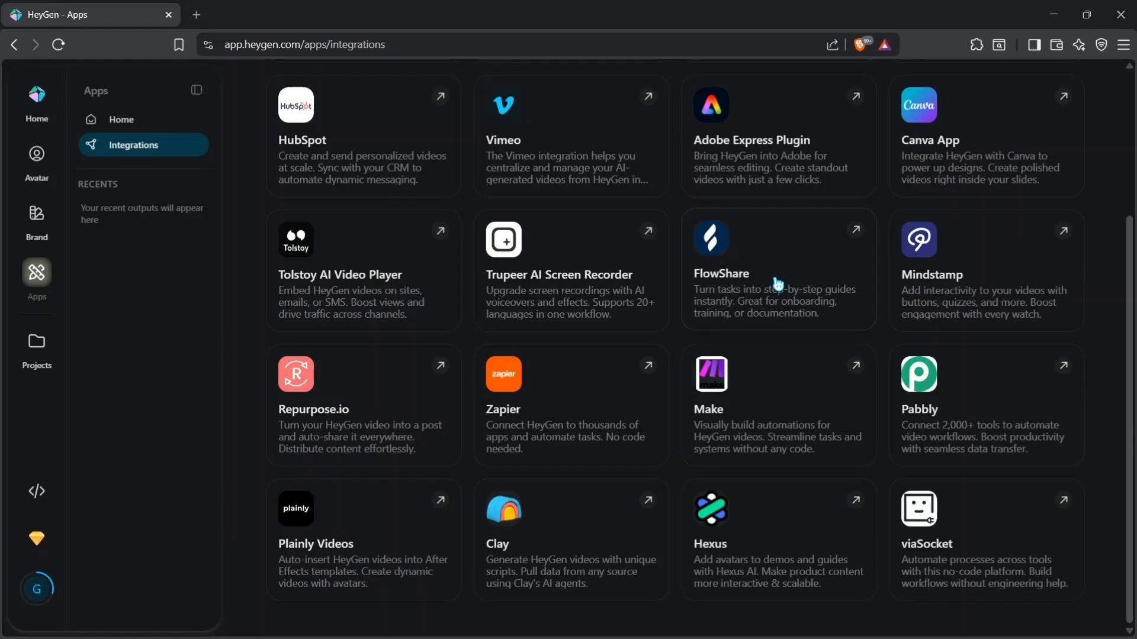
scroll(777, 284, up, 3)
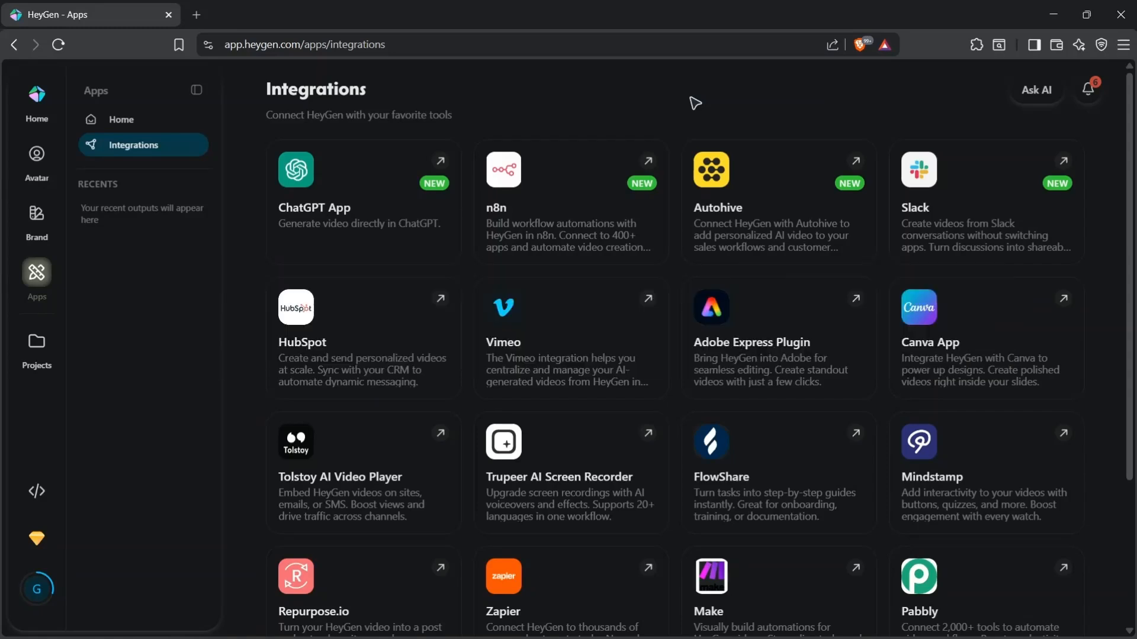
- Open the subscription plans and compare the features of the Free, Creator and Pro plans
click(41, 540)
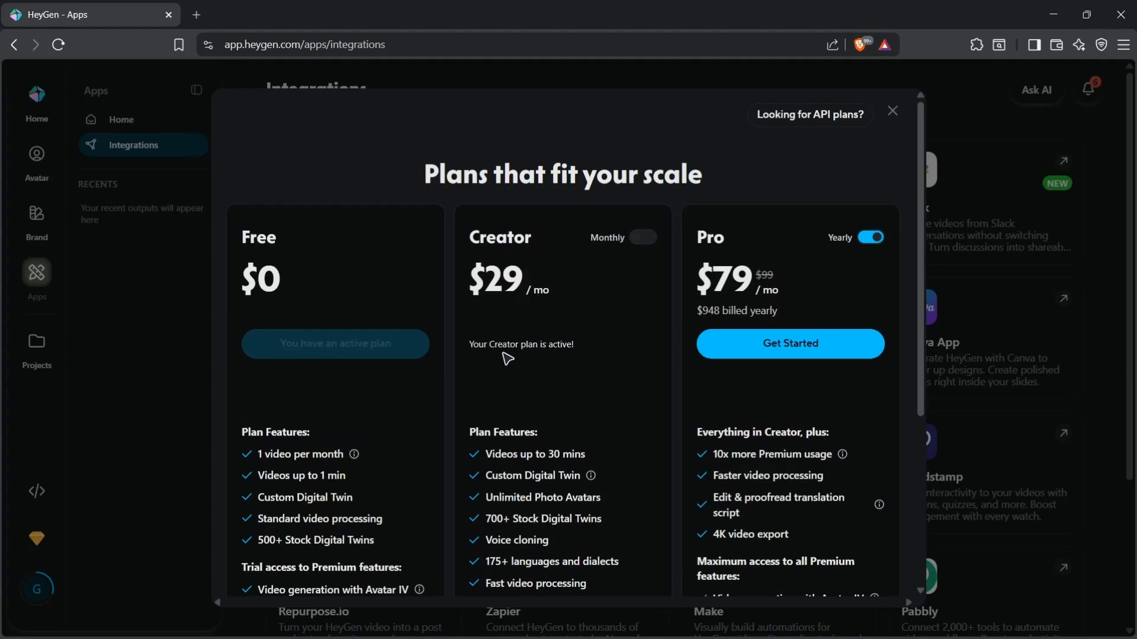
scroll(507, 359, down, 1)
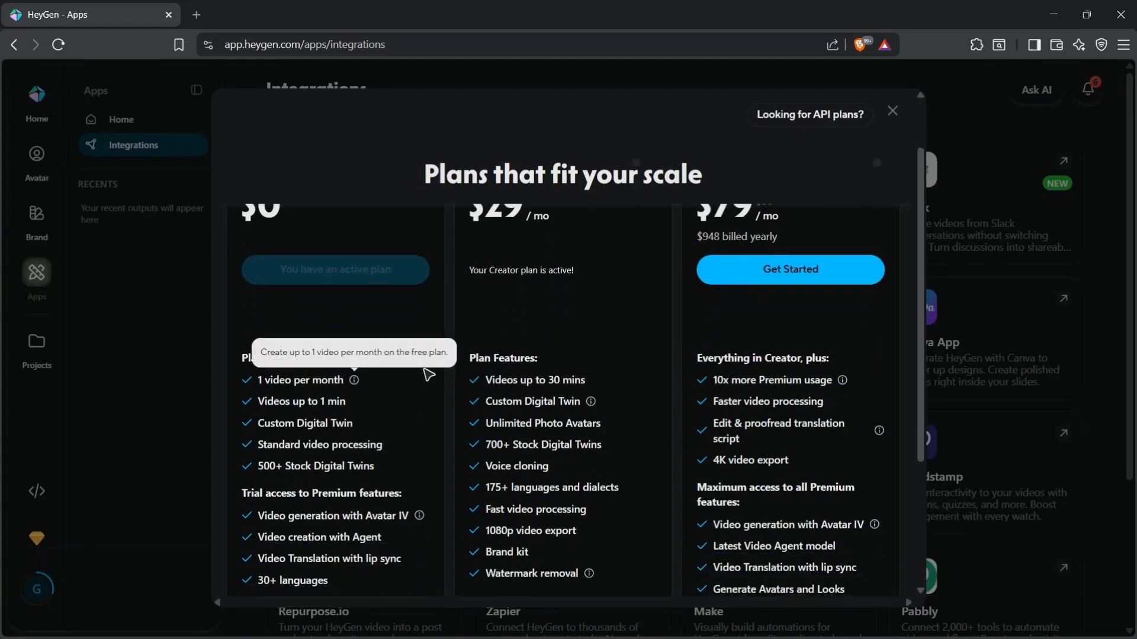
scroll(391, 417, down, 1)
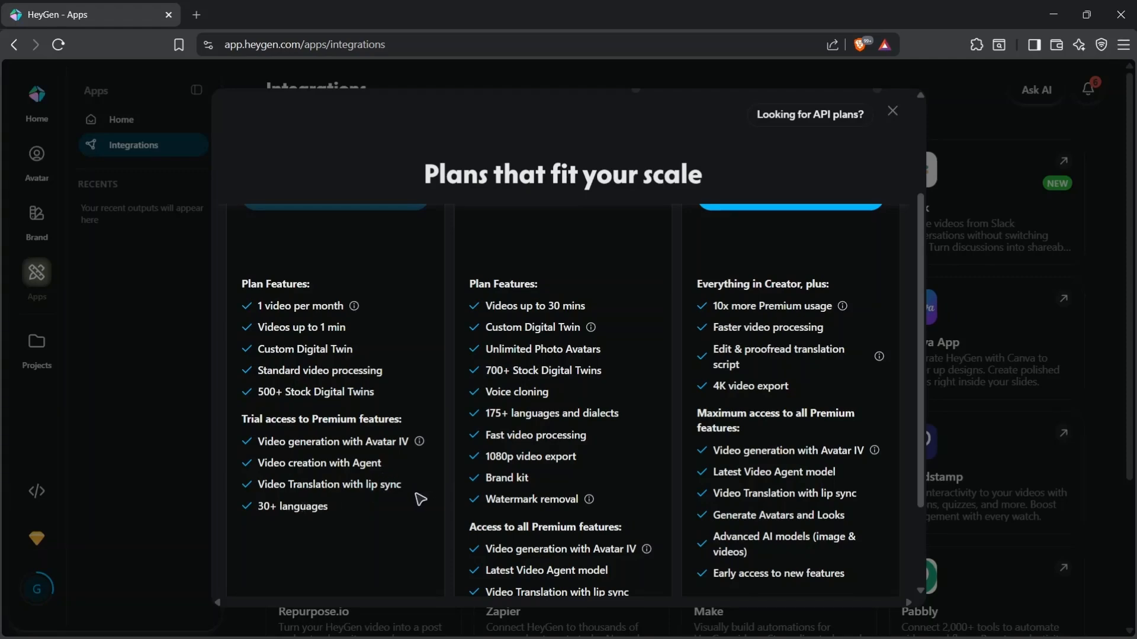
scroll(393, 496, down, 2)
scroll(389, 501, up, 5)
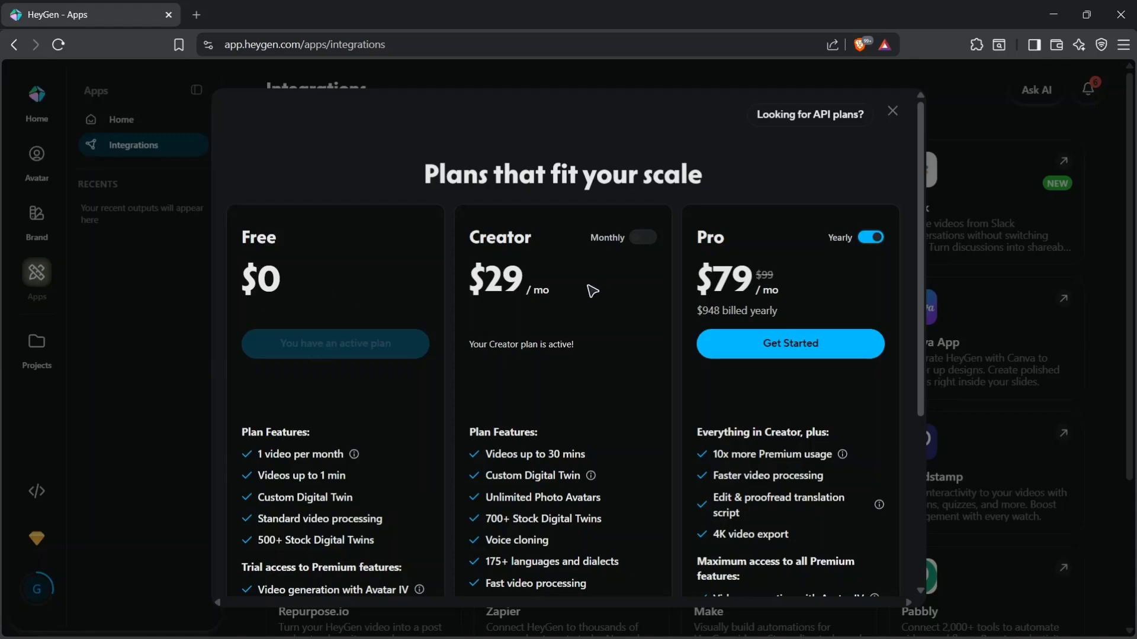
- Compare the Creator plan's monthly and yearly pricing, ending on monthly billing
double_click(482, 247)
double_click(500, 294)
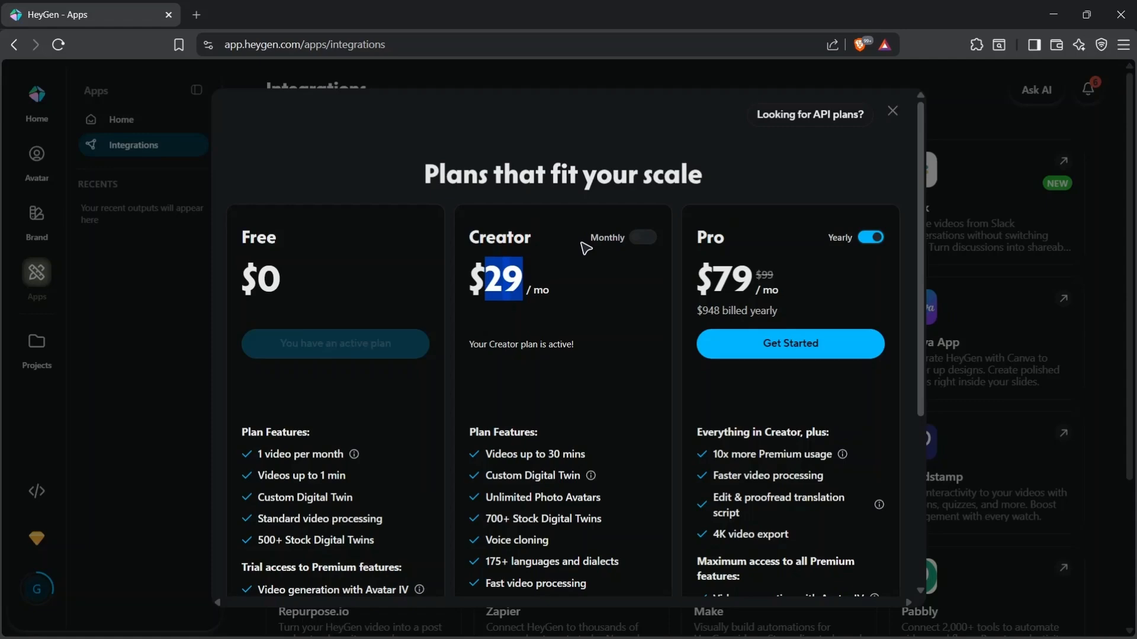
click(642, 237)
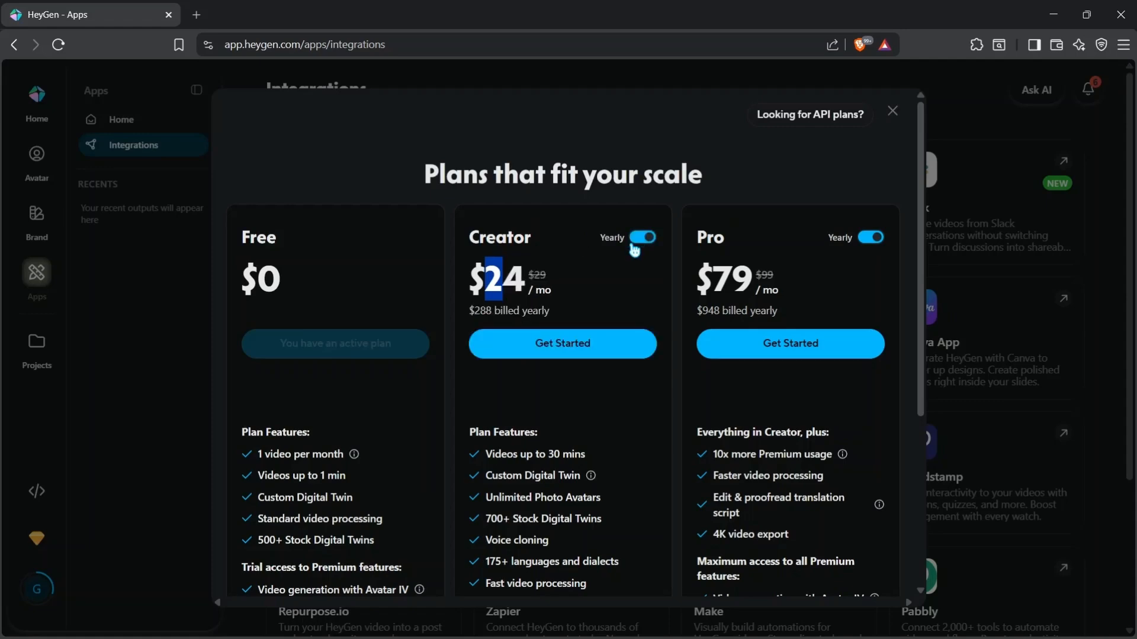
double_click(495, 286)
click(643, 237)
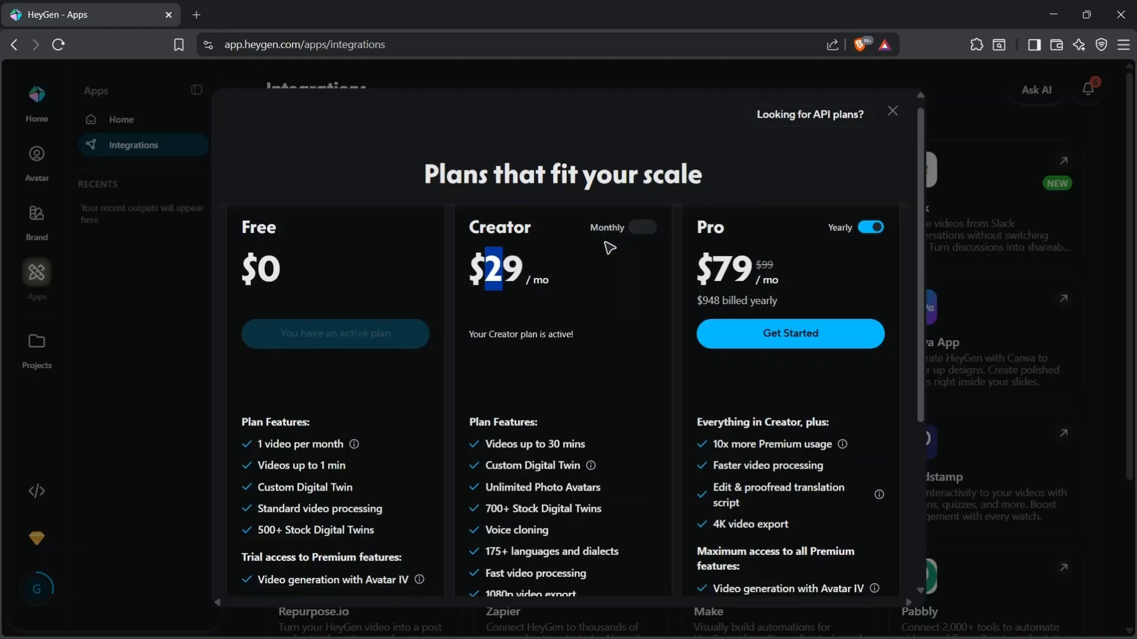
- Examine the Creator plan's features, including video length, export resolution, brand kit and watermark removal
scroll(616, 247, down, 3)
drag(485, 306, 601, 310)
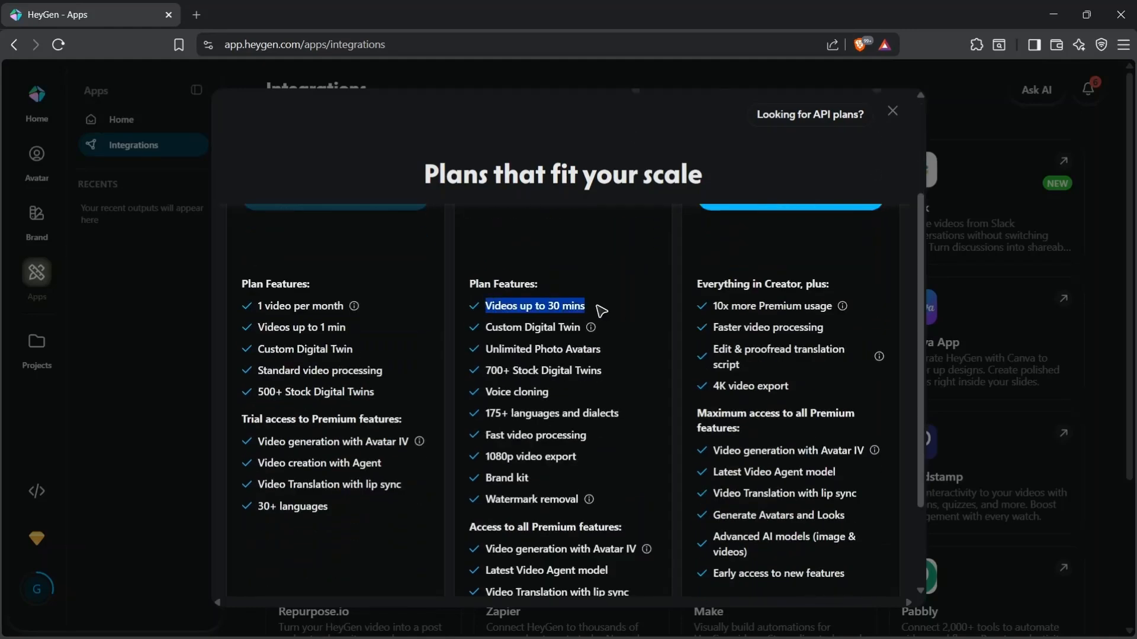
click(601, 310)
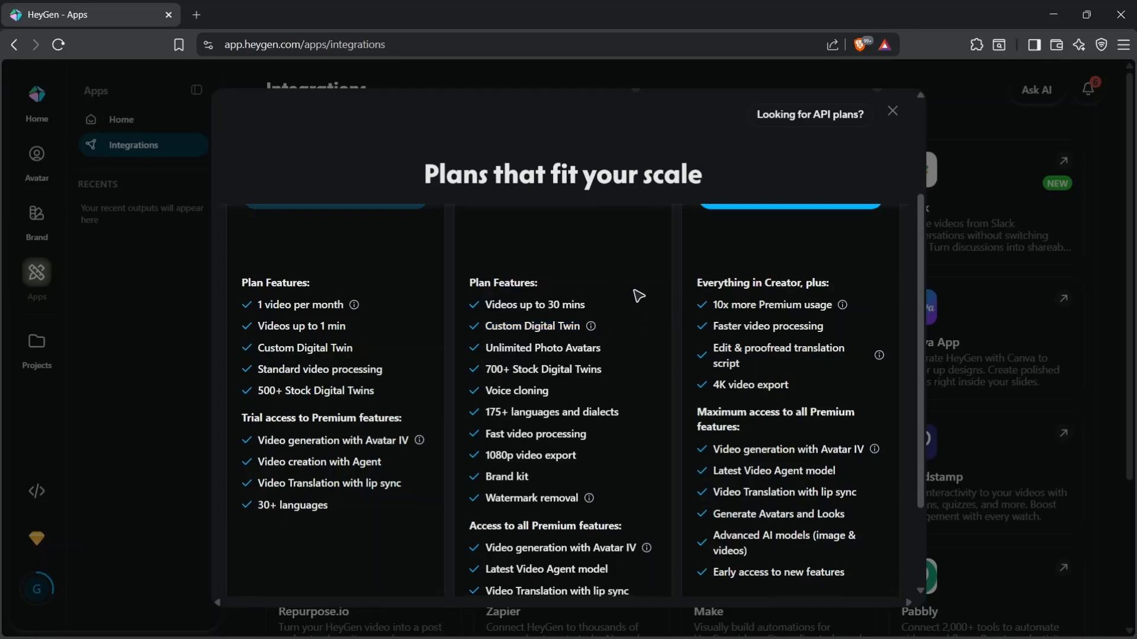
scroll(627, 298, down, 1)
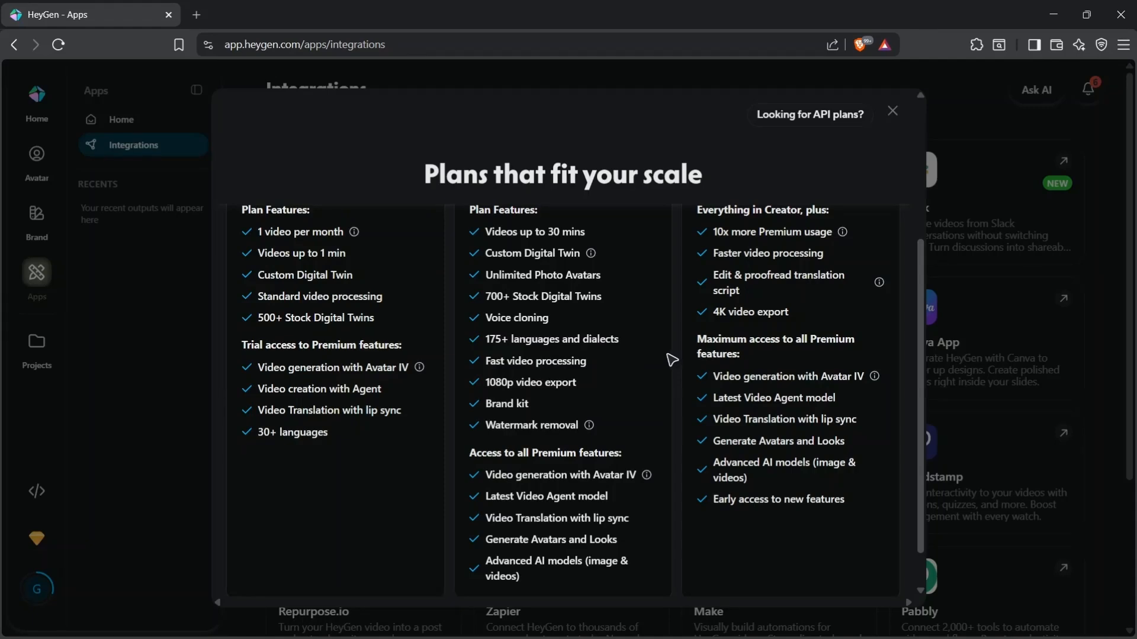
scroll(670, 359, up, 4)
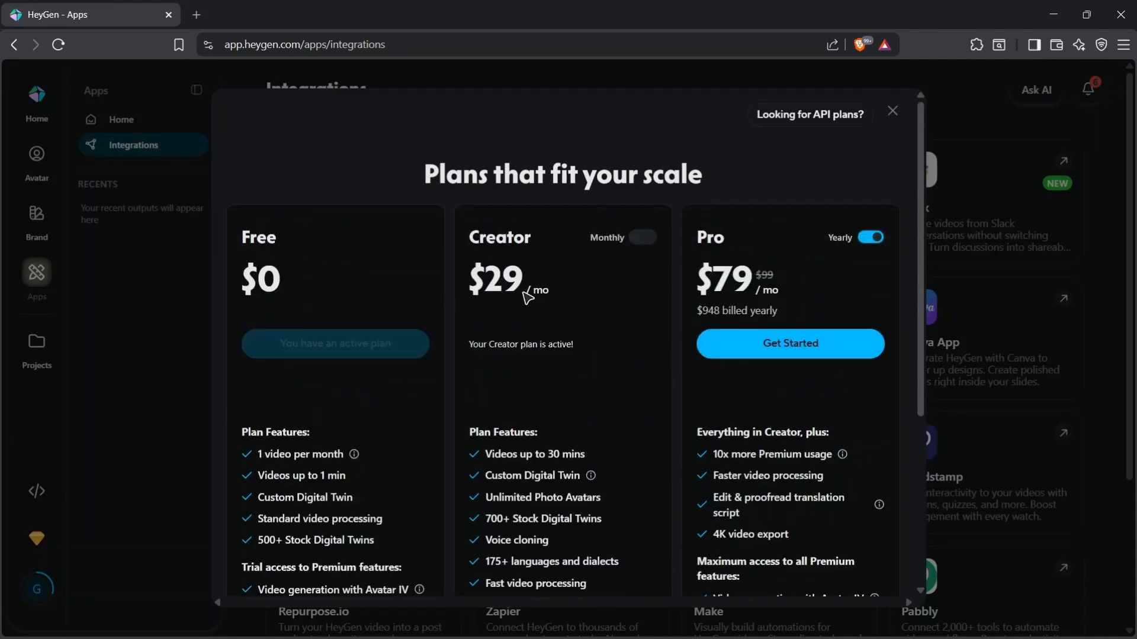
scroll(585, 260, down, 4)
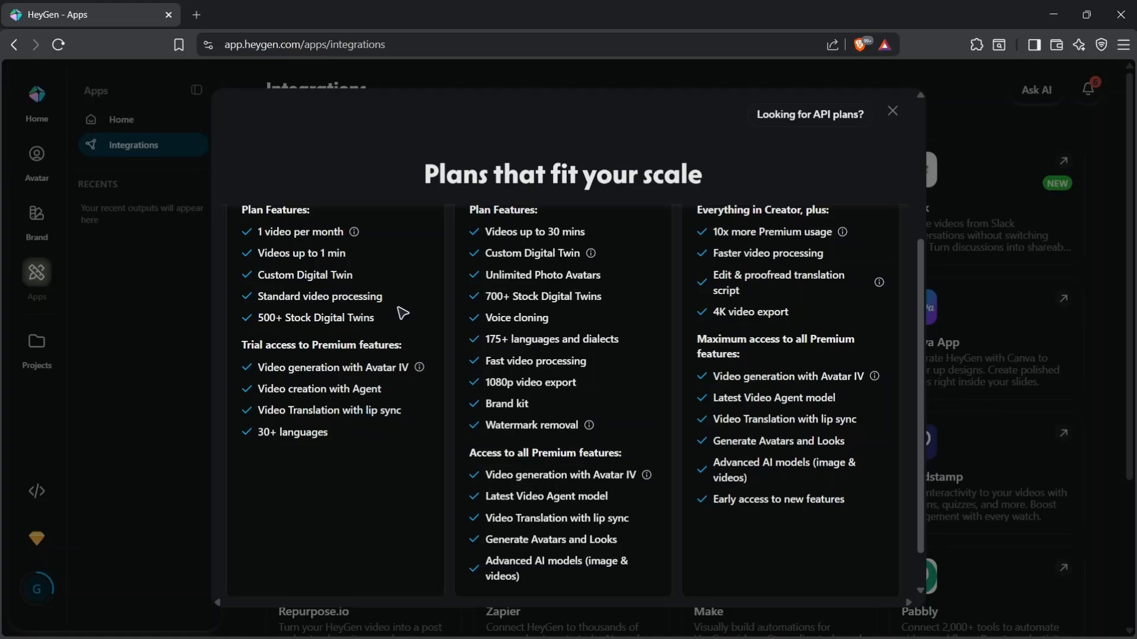
drag(485, 385, 602, 387)
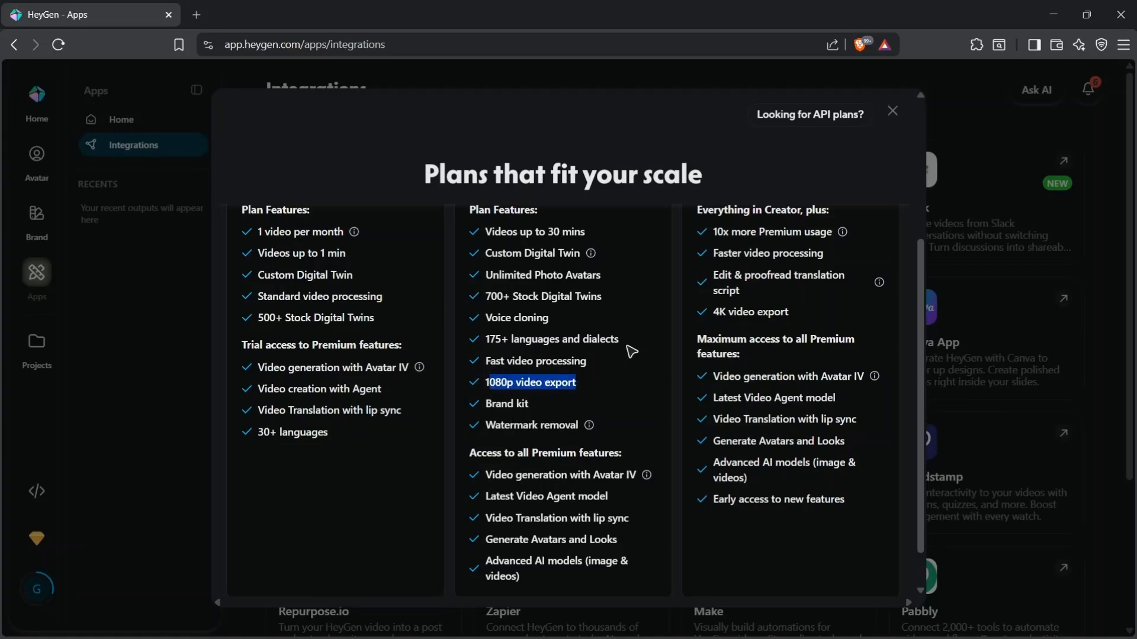
scroll(628, 352, down, 2)
drag(485, 356, 669, 354)
click(669, 354)
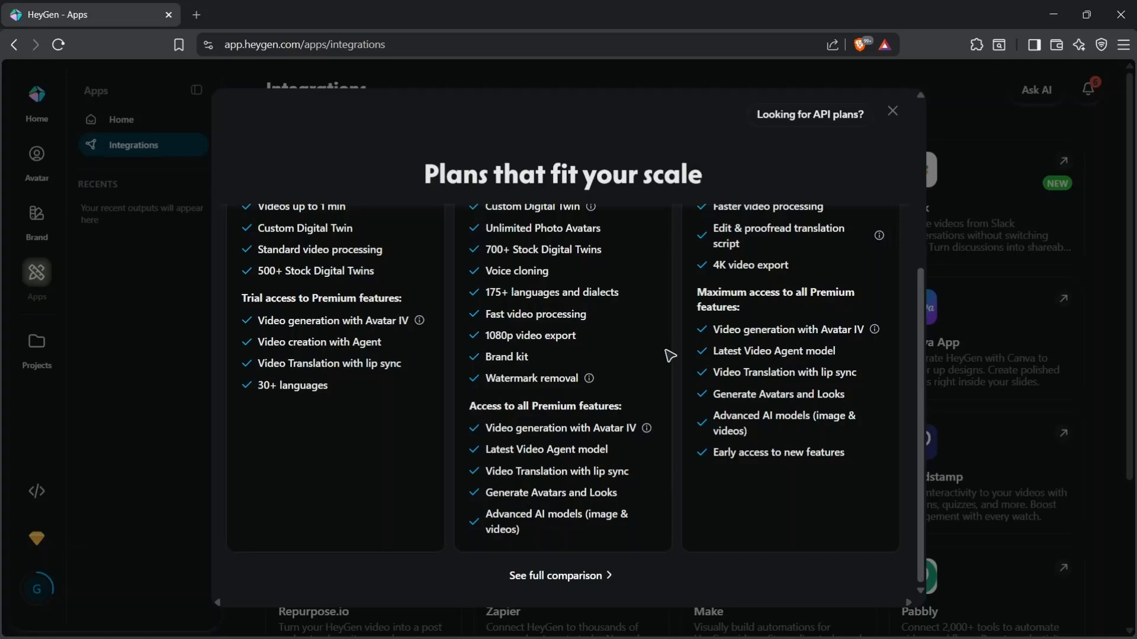
drag(485, 379, 606, 381)
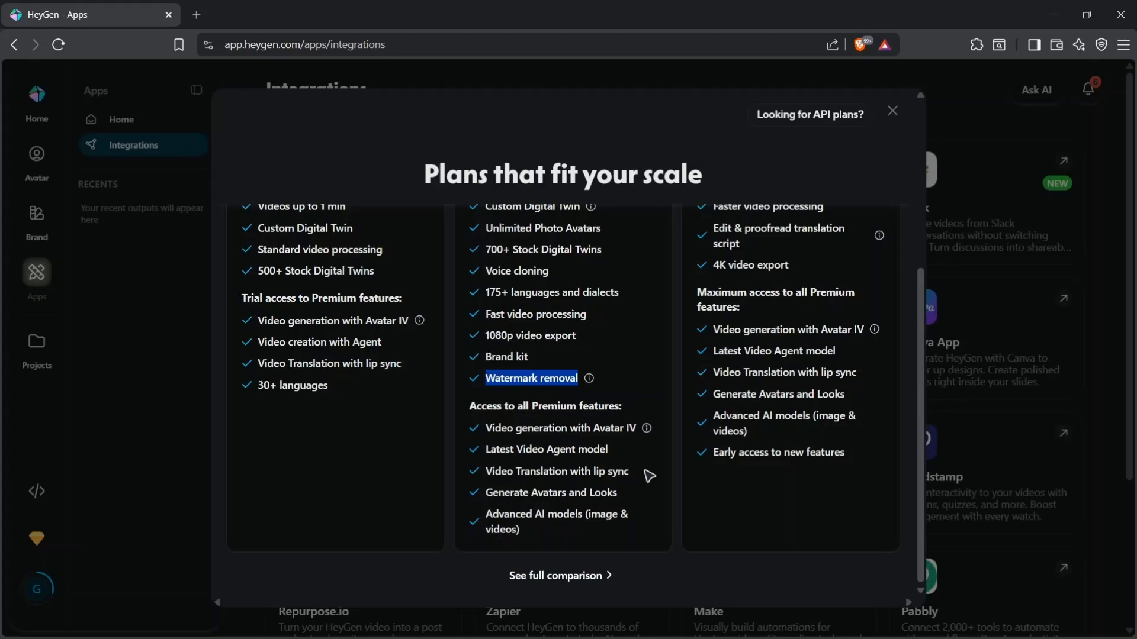
- Compare the Pro plan's monthly and yearly pricing, ending on yearly billing
scroll(647, 474, up, 5)
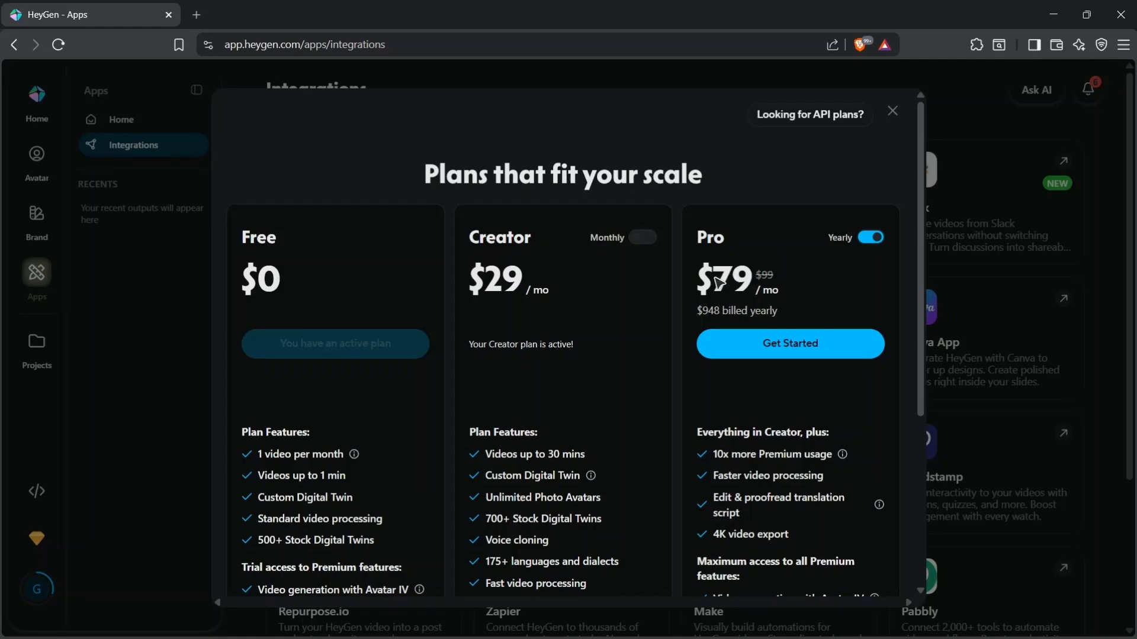
click(877, 237)
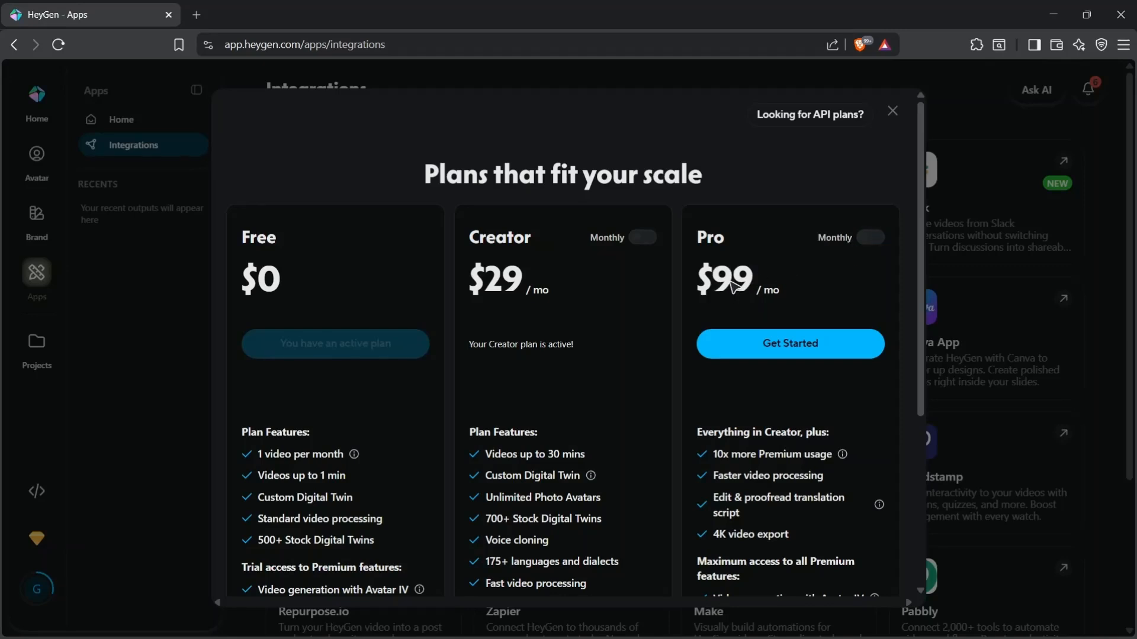
click(871, 238)
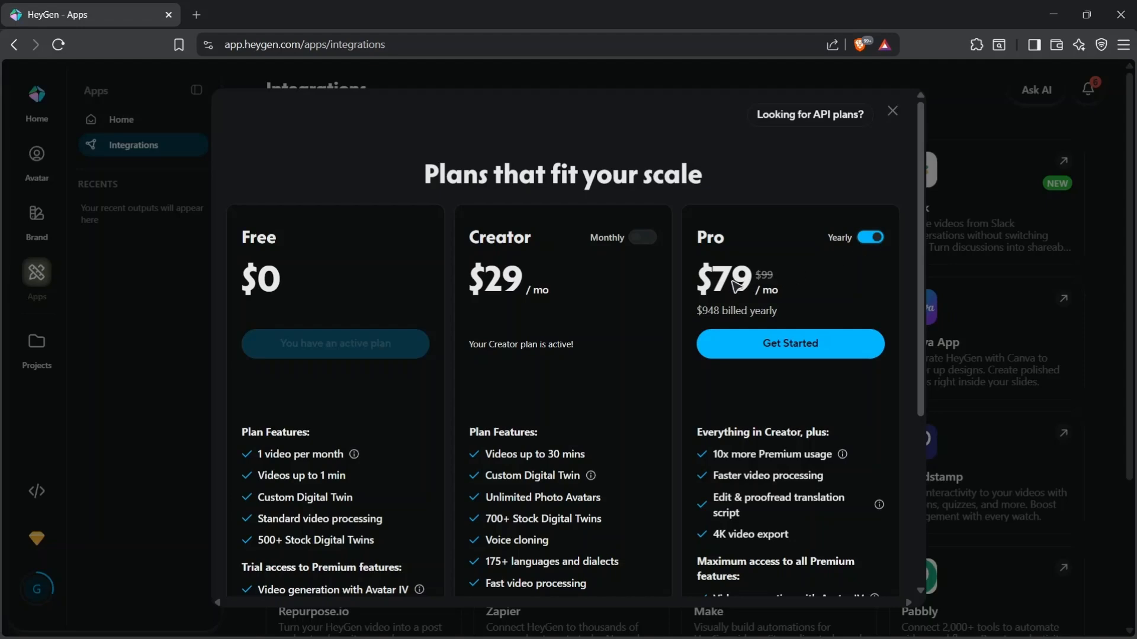
- Examine the Pro plan's additional features and premium access against the Free and Creator plans
scroll(841, 240, down, 3)
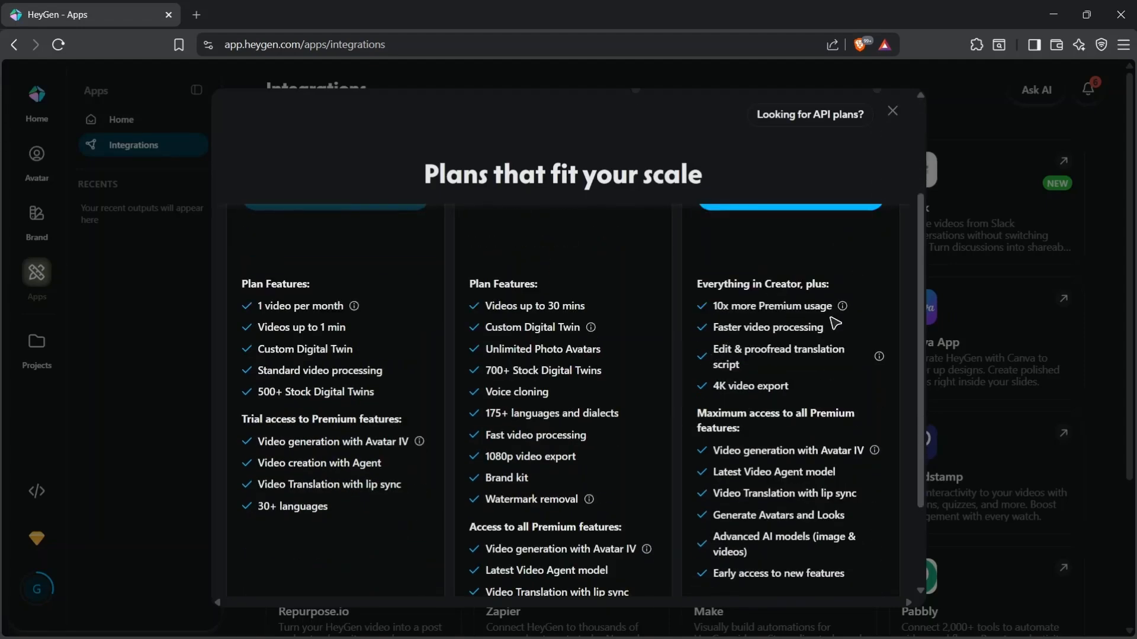
scroll(610, 382, up, 3)
scroll(636, 374, down, 4)
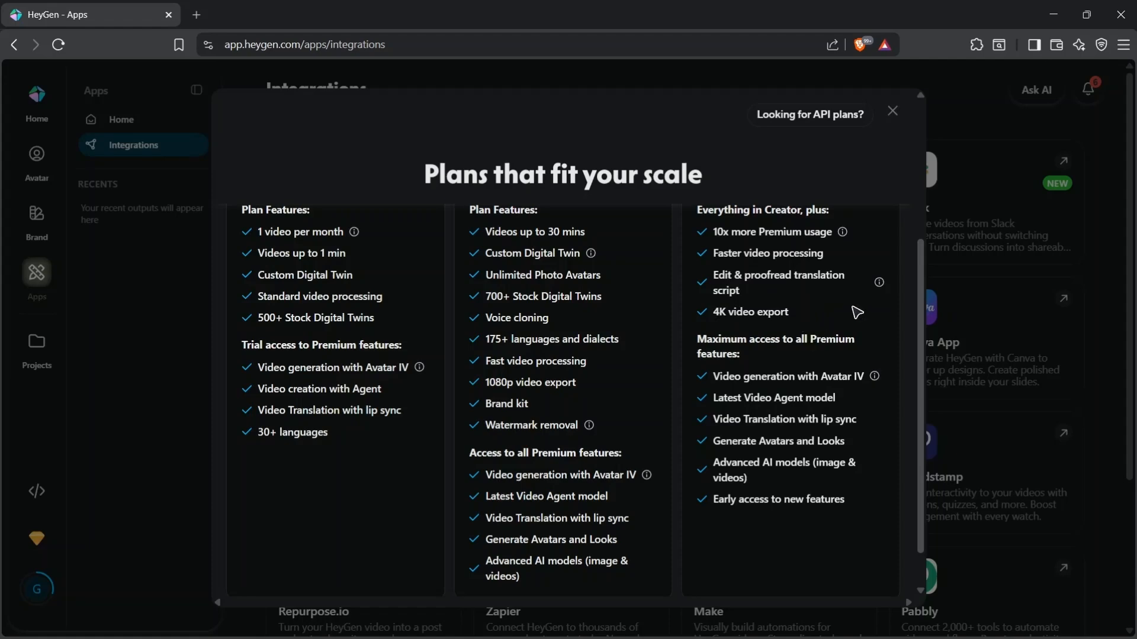
scroll(855, 309, down, 2)
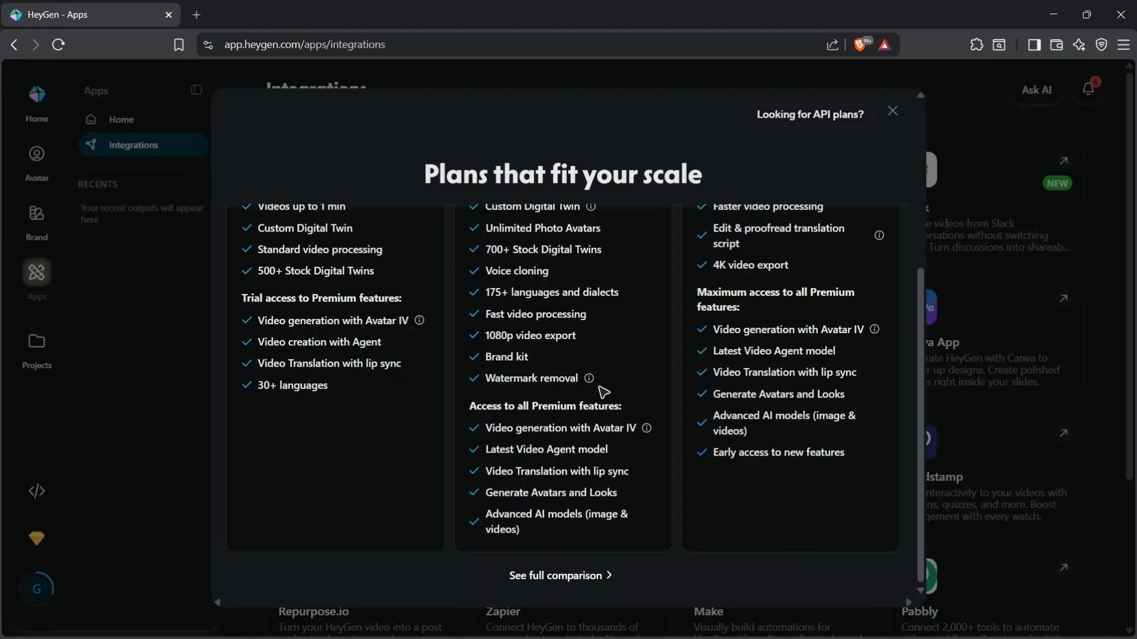
scroll(598, 393, up, 5)
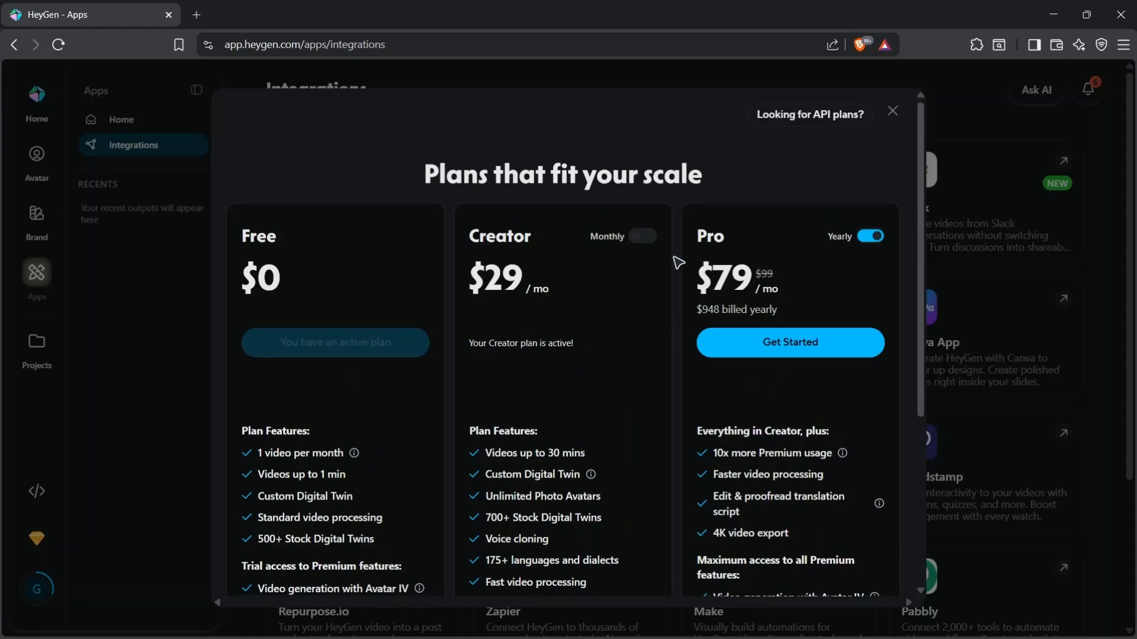
scroll(678, 262, down, 5)
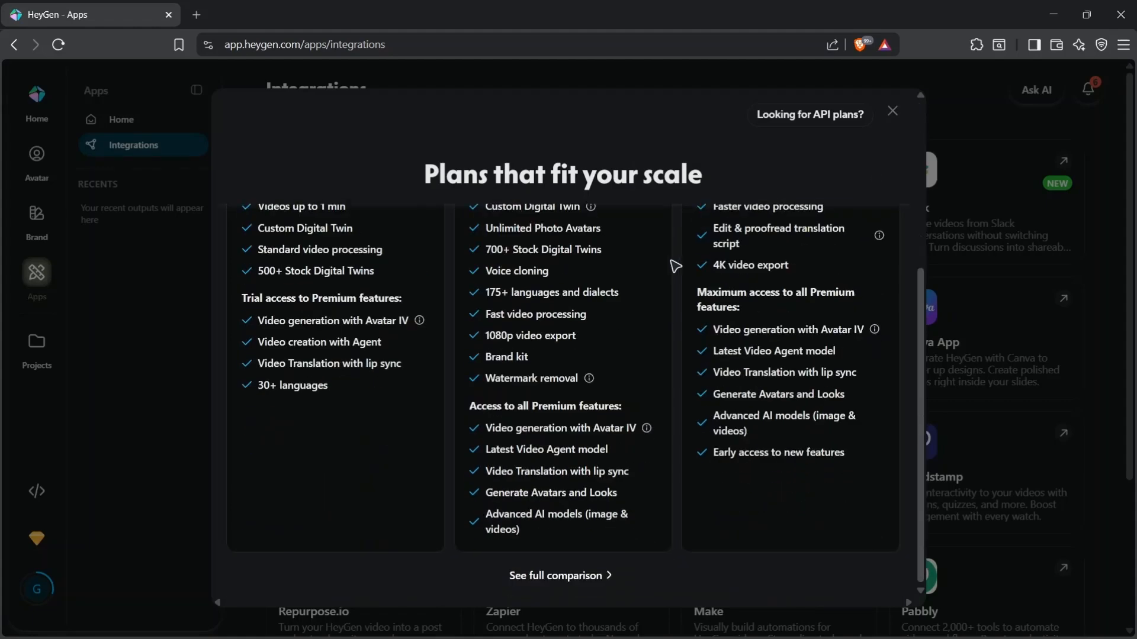
scroll(675, 266, up, 5)
- Open the full plan comparison and view the Business and Enterprise plans alongside the others
scroll(675, 266, down, 3)
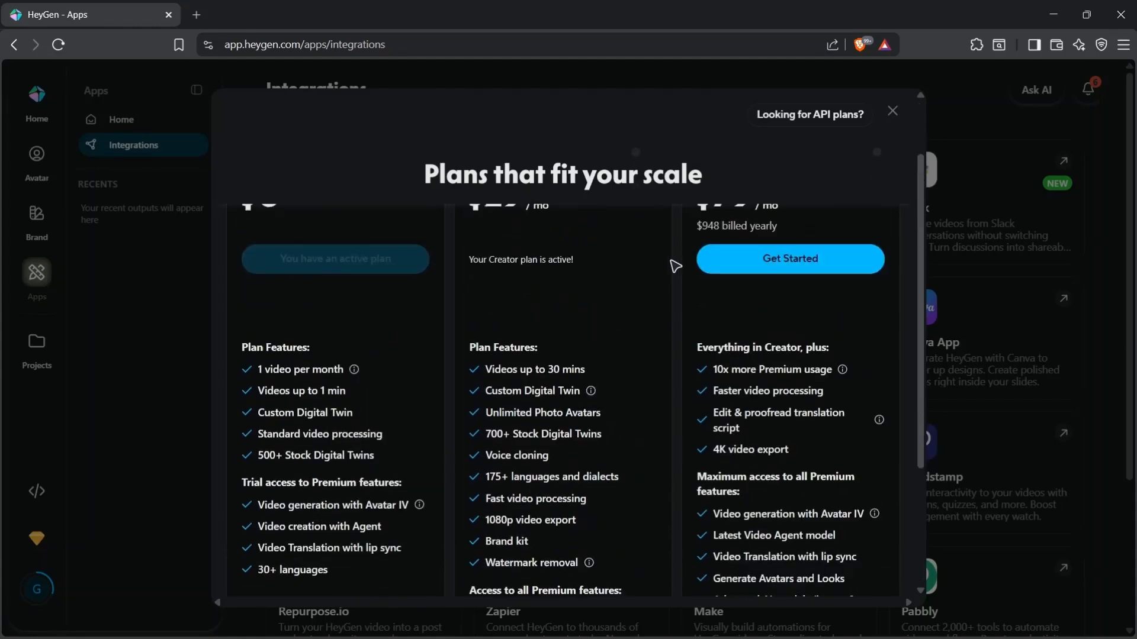
scroll(675, 266, down, 2)
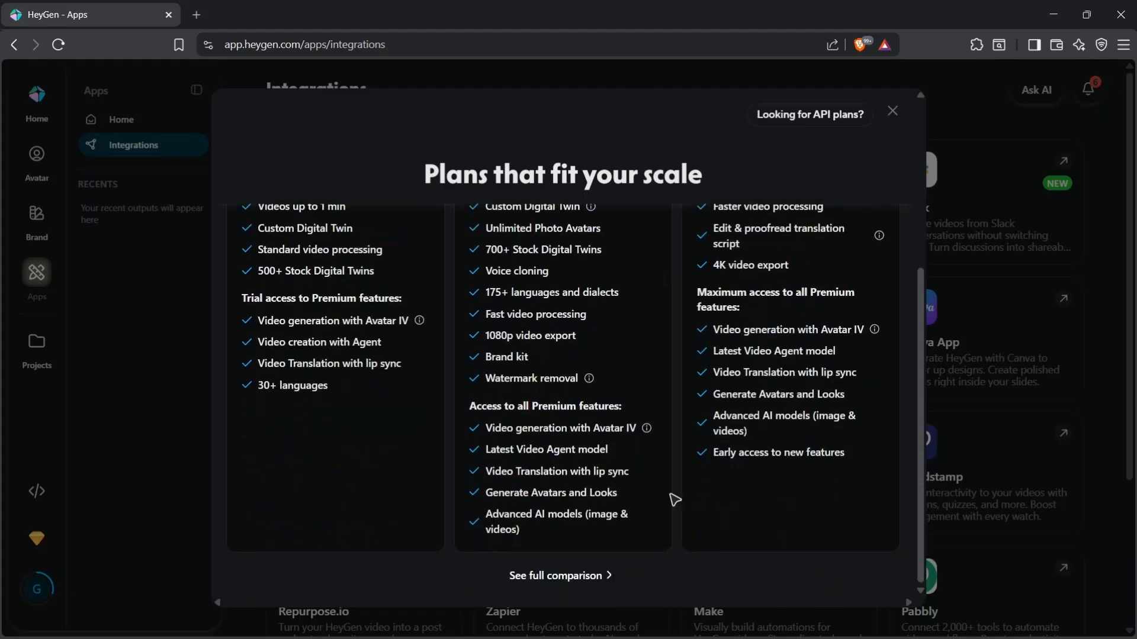
click(574, 581)
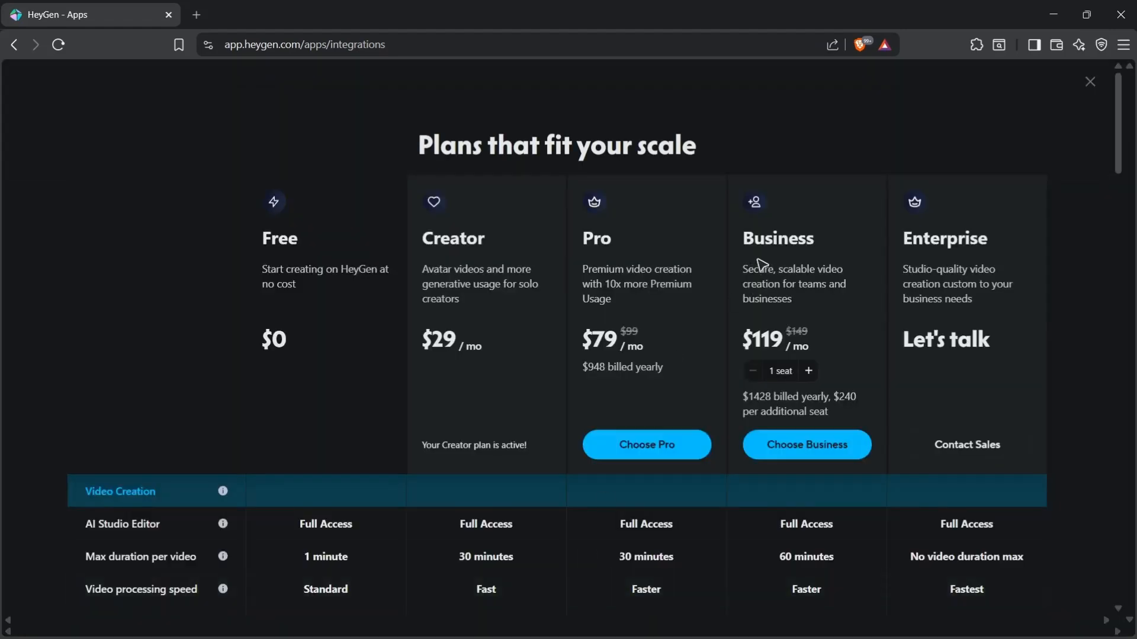
scroll(762, 265, down, 2)
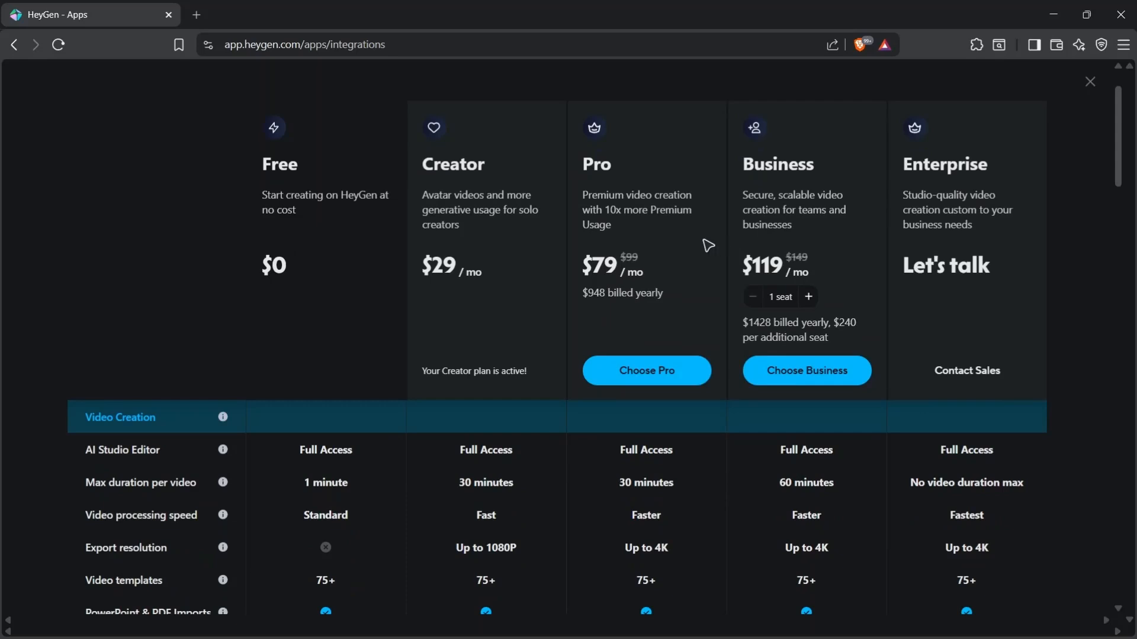
- Try to choose the Pro plan in the full comparison, and check the Creator plan's entry
click(652, 376)
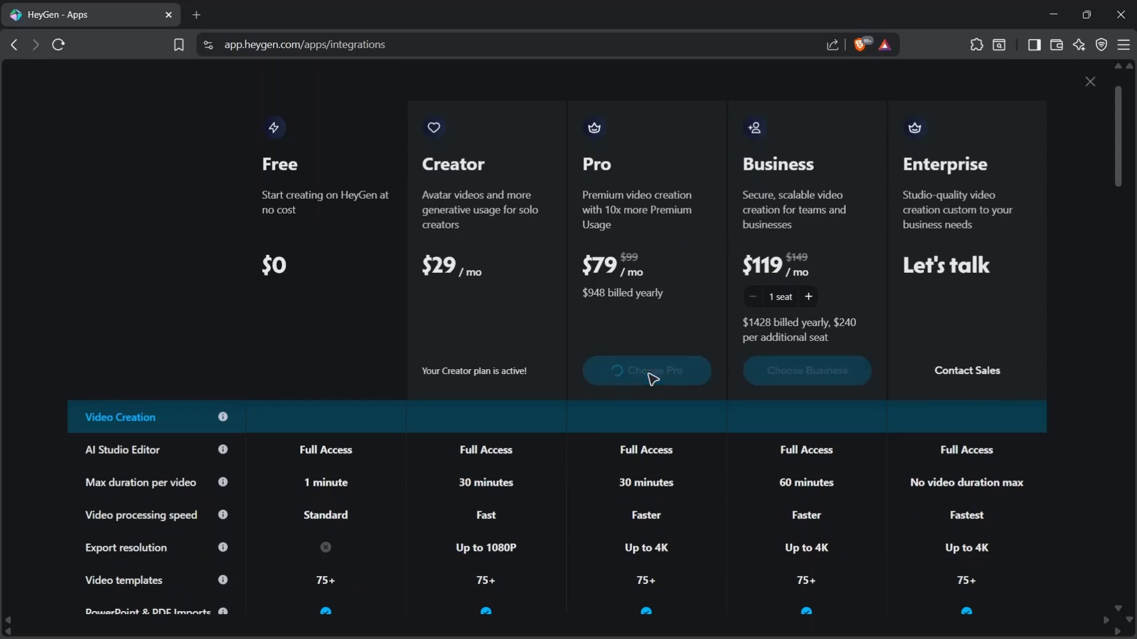
drag(422, 168, 497, 169)
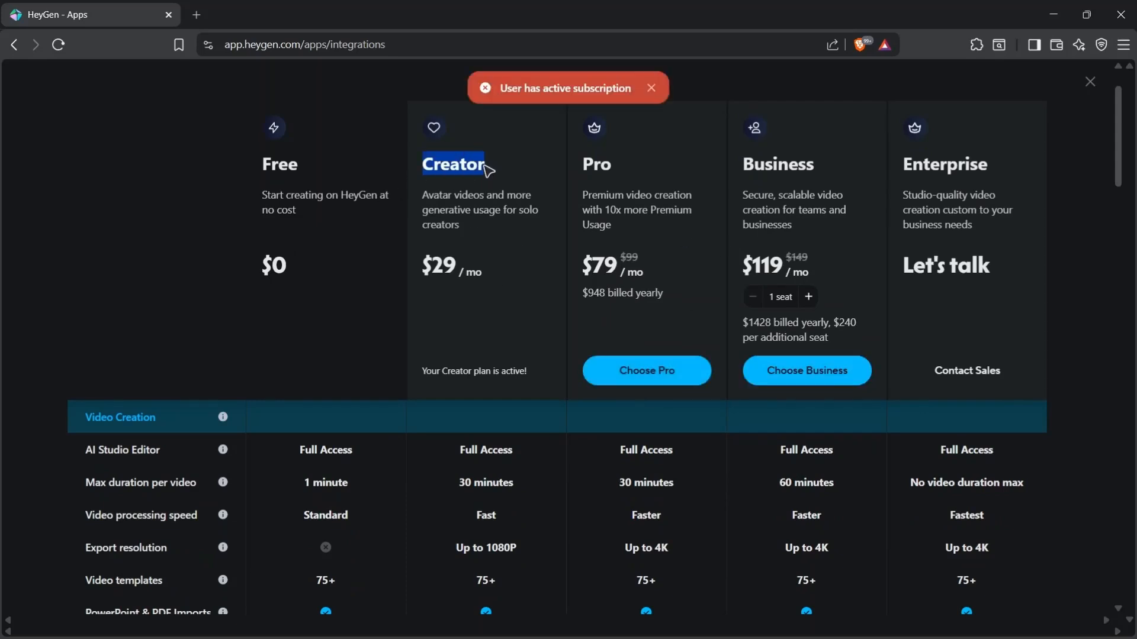
click(508, 170)
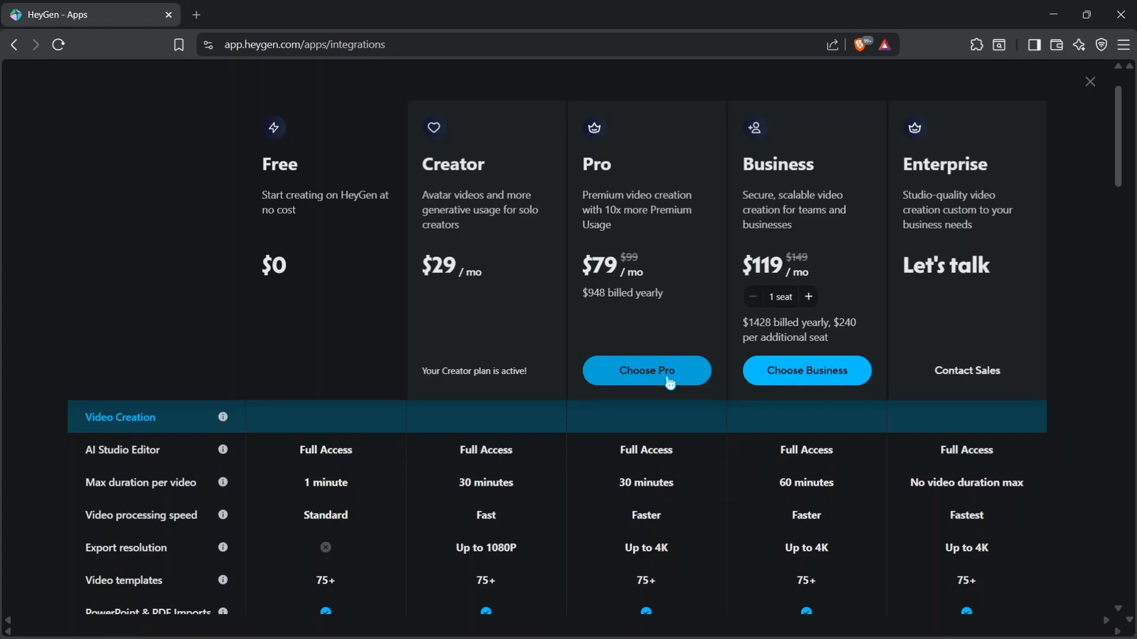
- Close the full plan comparison and return to the HeyGen home page
scroll(669, 379, up, 2)
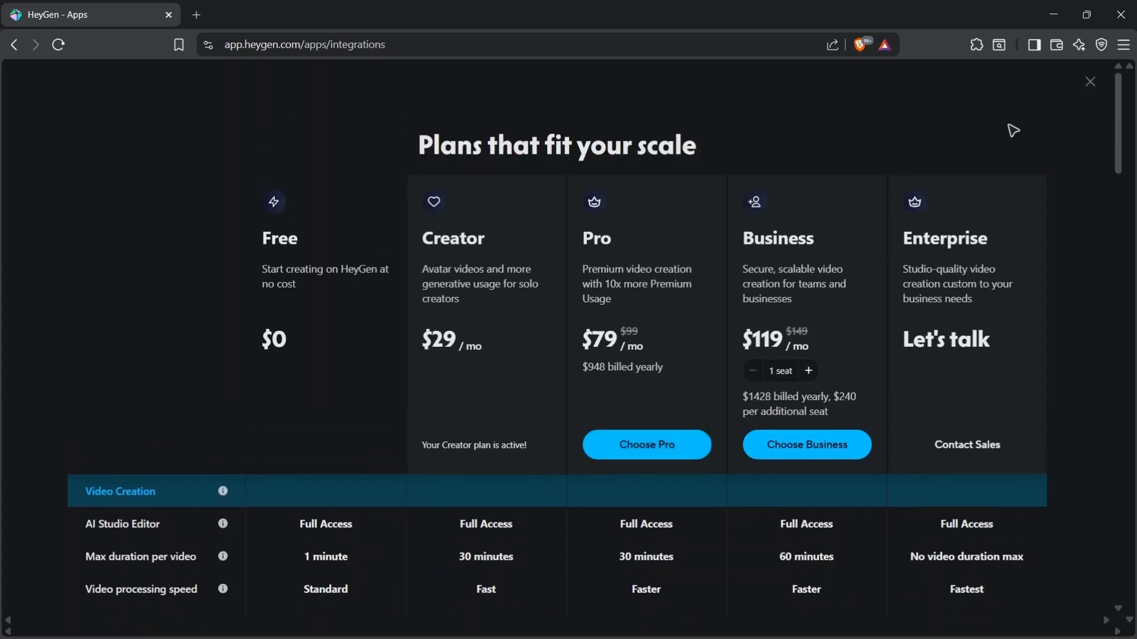
click(1097, 87)
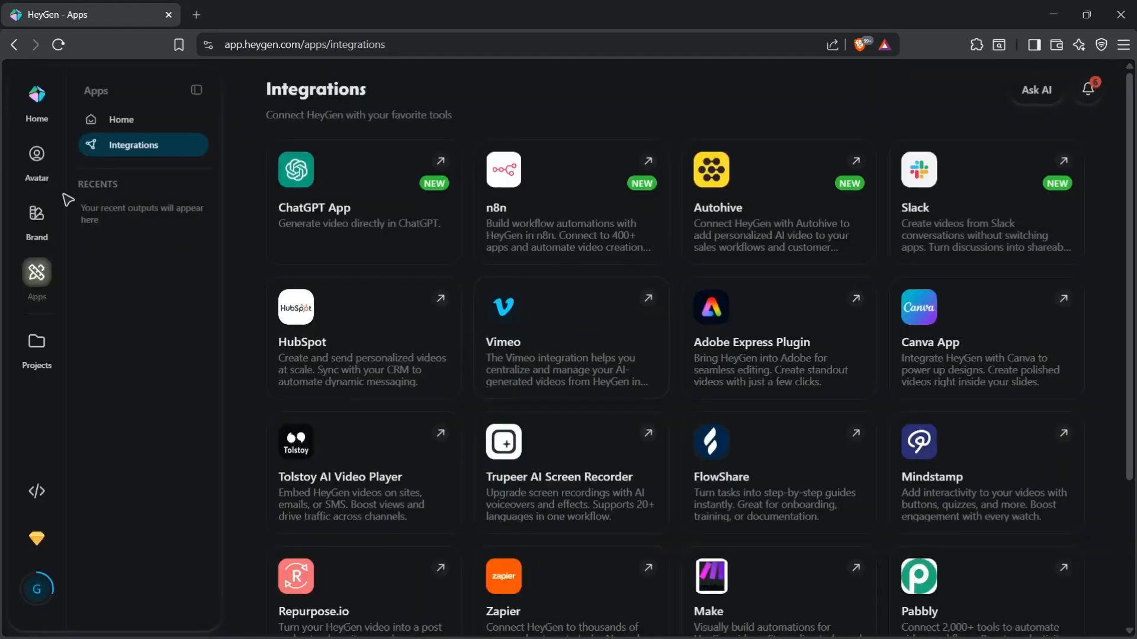
click(47, 113)
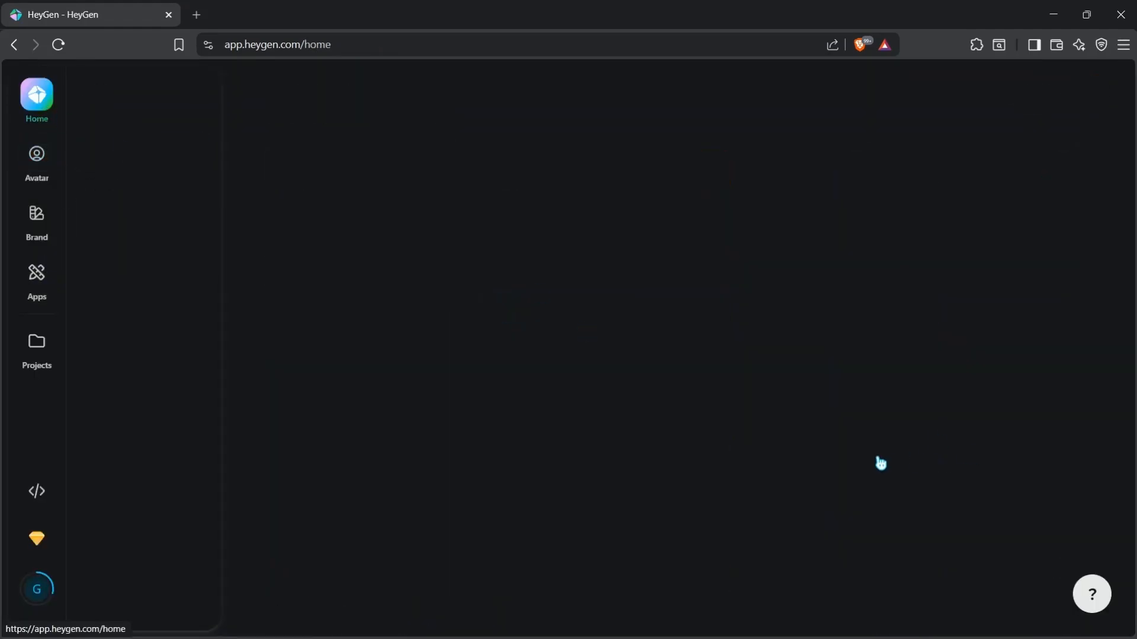